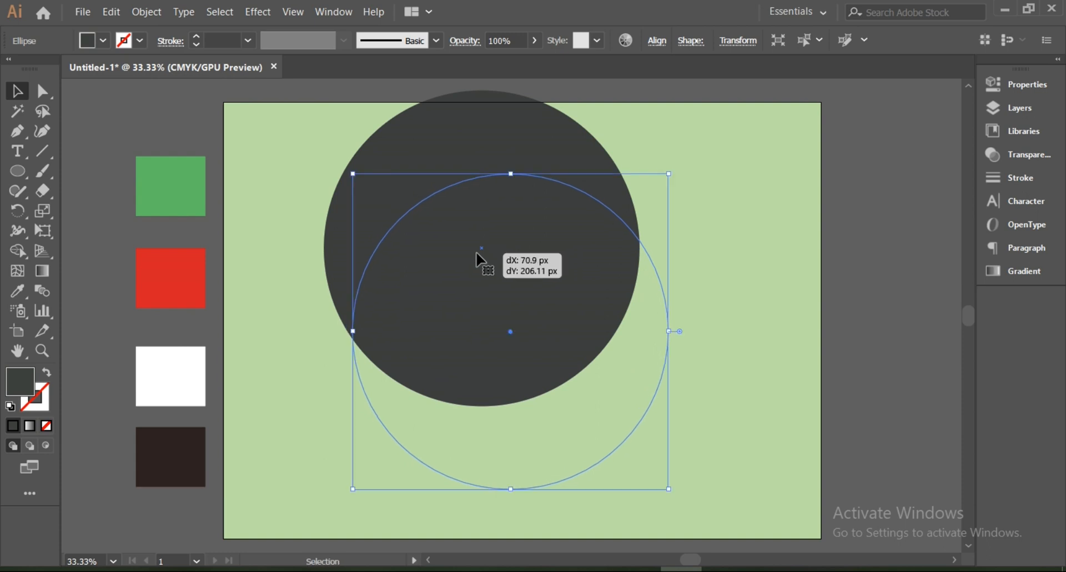
Center the dark circle horizontally and vertically on the artboard.
{"action": "left_click", "coordinate": [658, 40]}
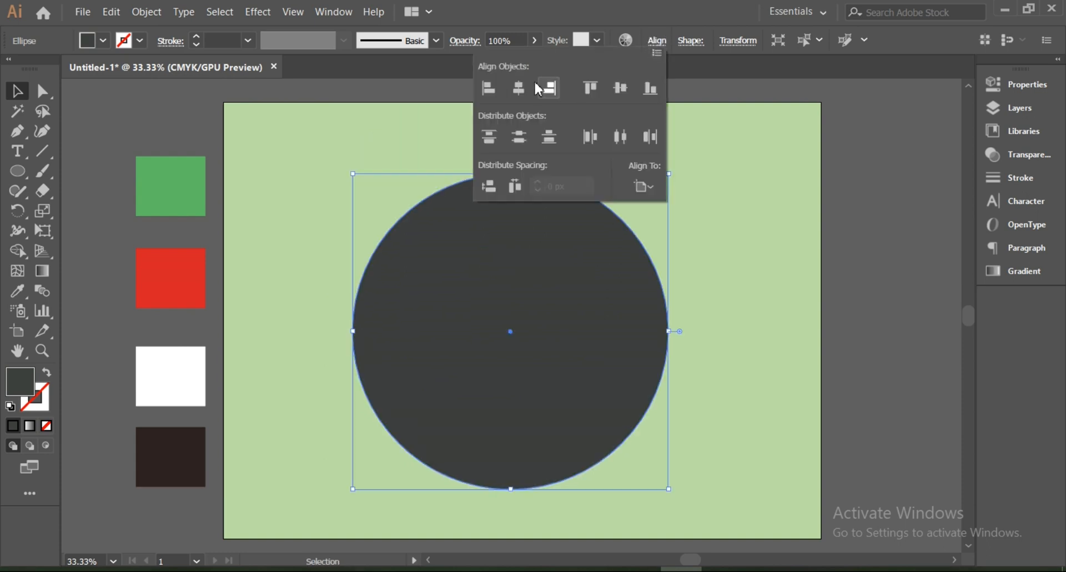
{"action": "left_click", "coordinate": [518, 88]}
{"action": "left_click", "coordinate": [621, 88]}
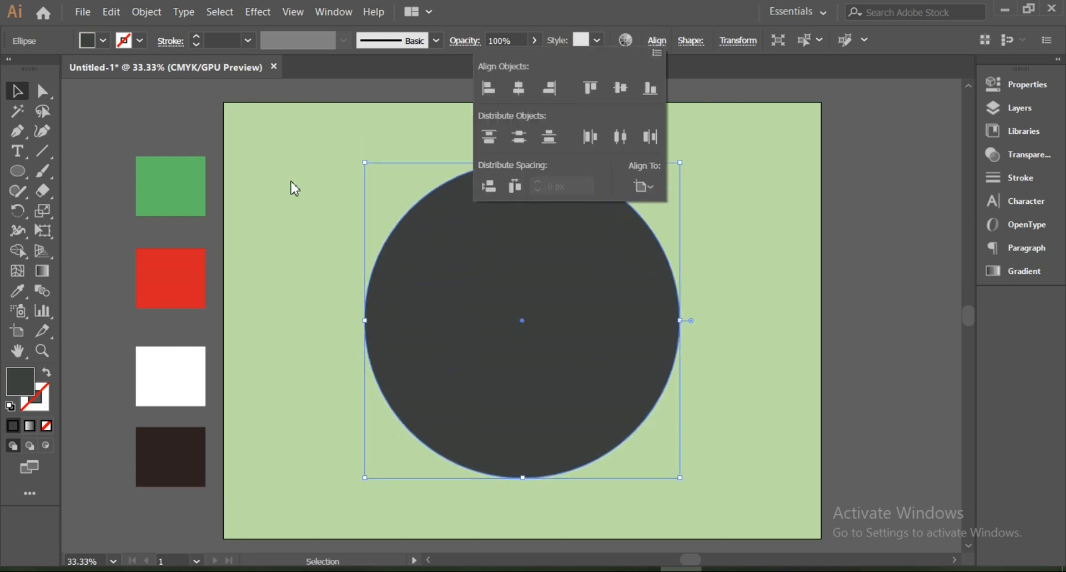
{"action": "left_click", "coordinate": [183, 118]}
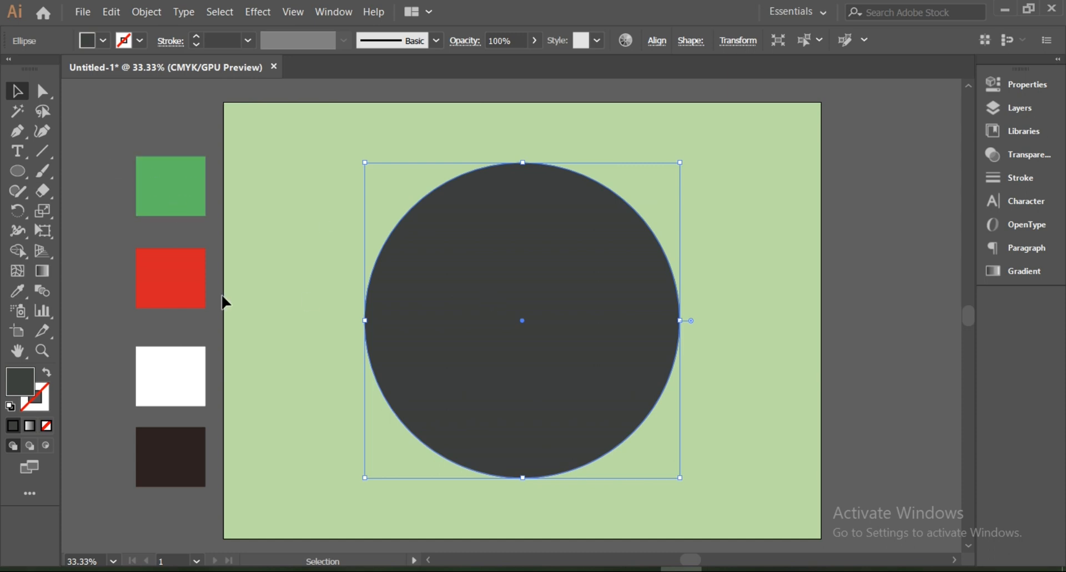
Fill the centered circle with the green sampled from the green swatch rectangle.
{"action": "left_click", "coordinate": [17, 291]}
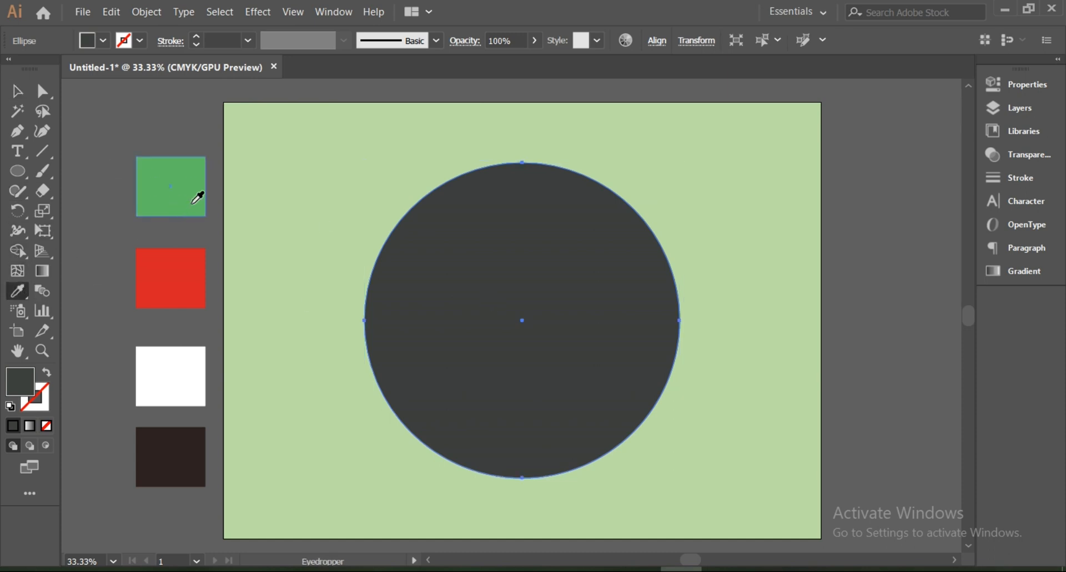
{"action": "left_click", "coordinate": [197, 174]}
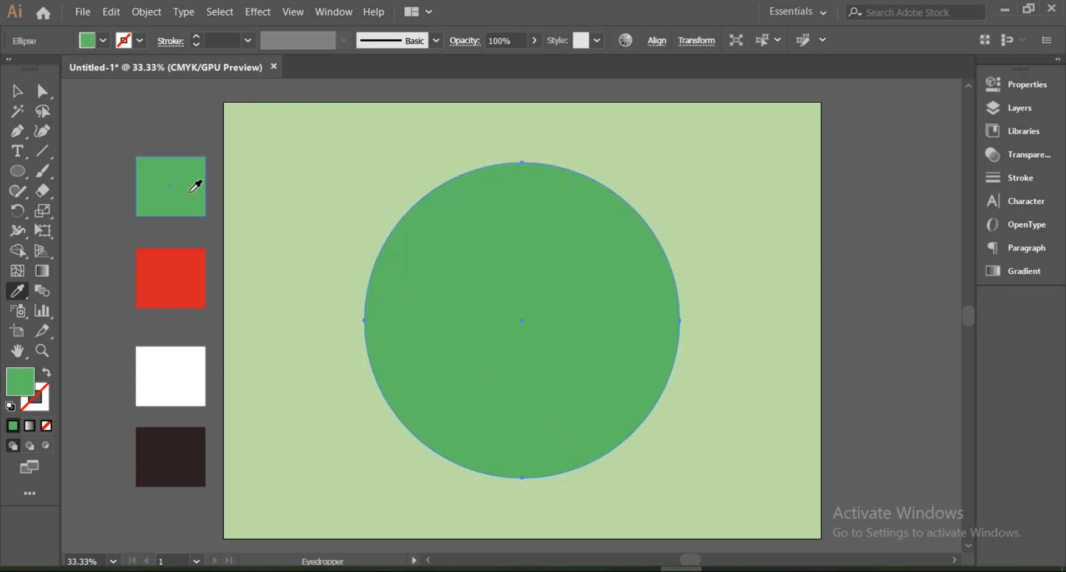
{"action": "left_click", "coordinate": [17, 91]}
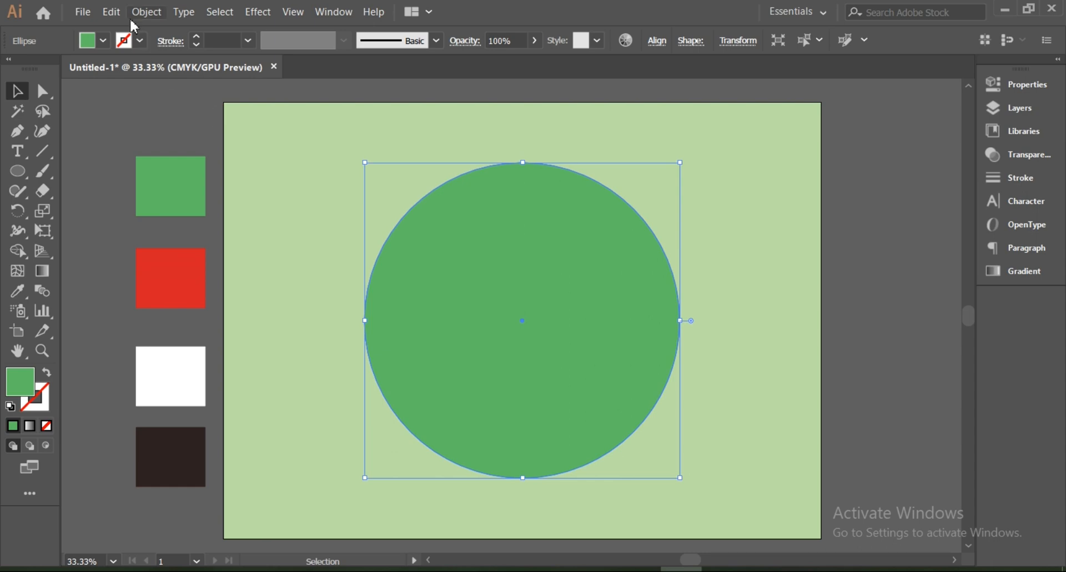
Copy the green circle, paste it in front and scale the copy down slightly about its center.
{"action": "left_click", "coordinate": [148, 18]}
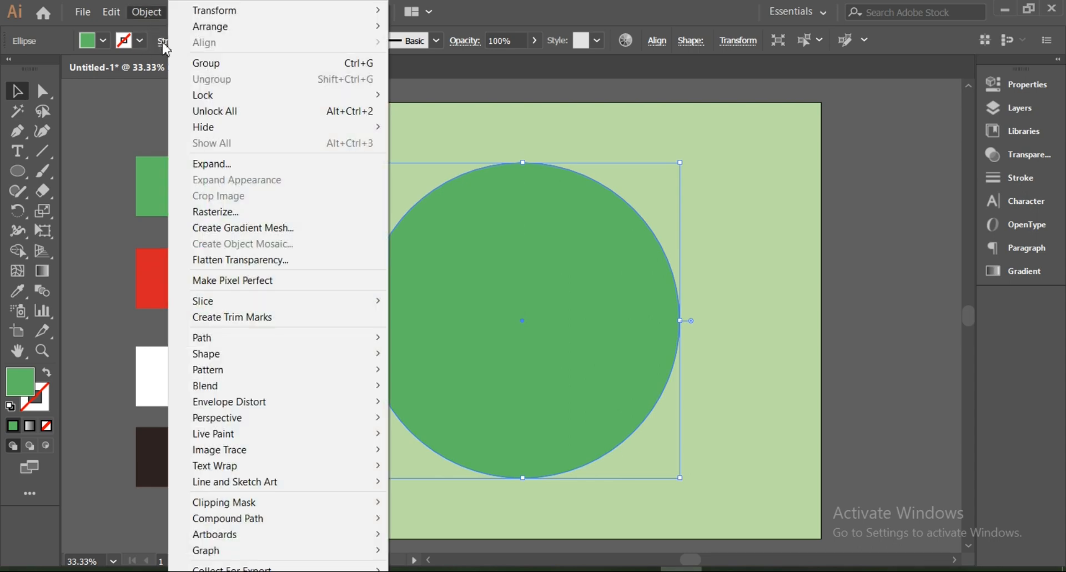
{"action": "mouse_move", "coordinate": [101, 15]}
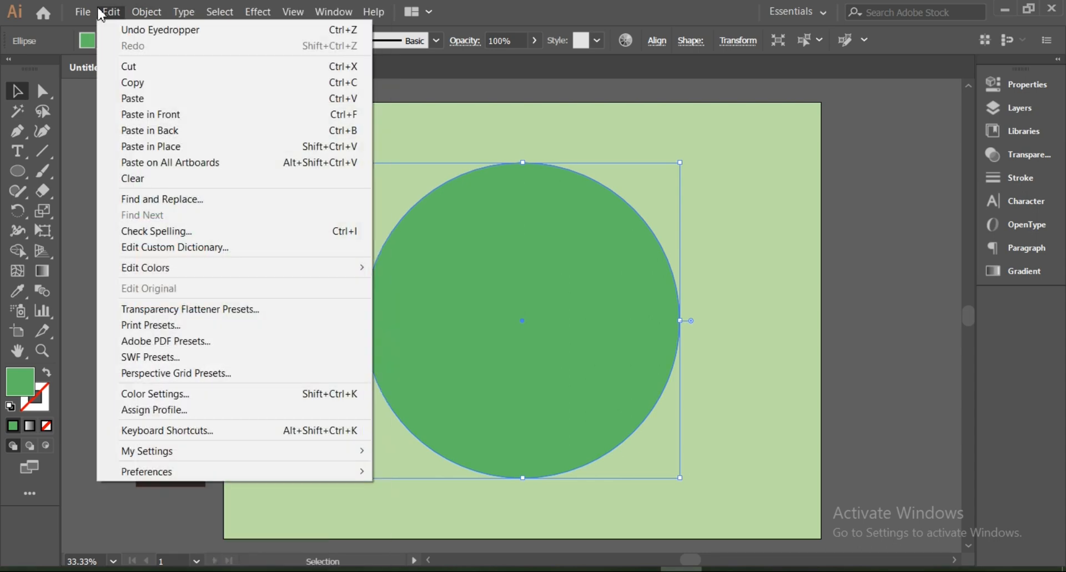
{"action": "left_click", "coordinate": [129, 85]}
{"action": "left_click", "coordinate": [118, 15]}
{"action": "left_click", "coordinate": [156, 114]}
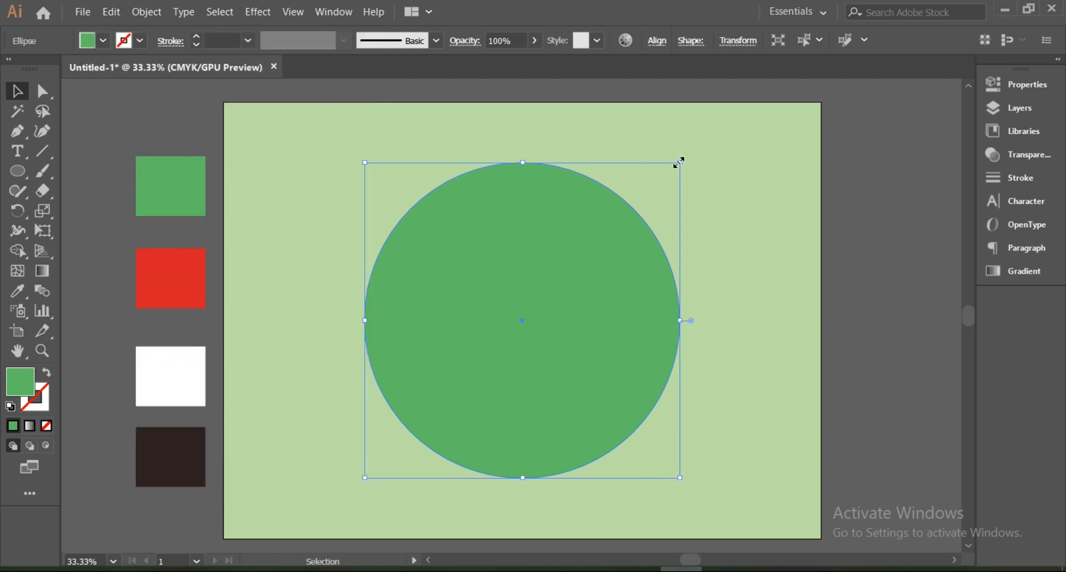
{"action": "left_click_drag", "start_coordinate": [680, 163], "coordinate": [667, 176]}
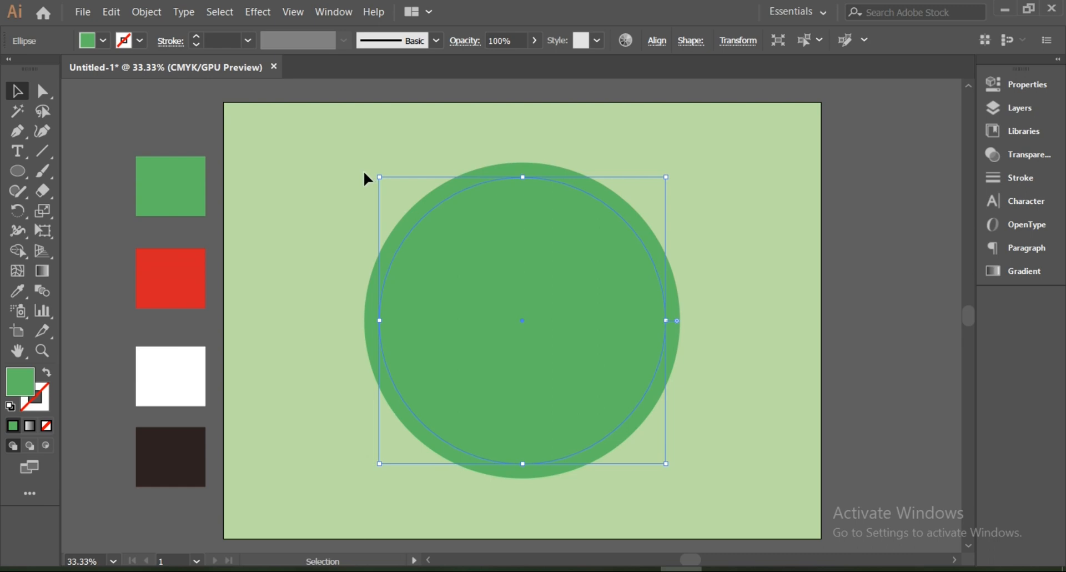
Copy the smaller green circle and paste a duplicate at the same position.
{"action": "left_click", "coordinate": [117, 13]}
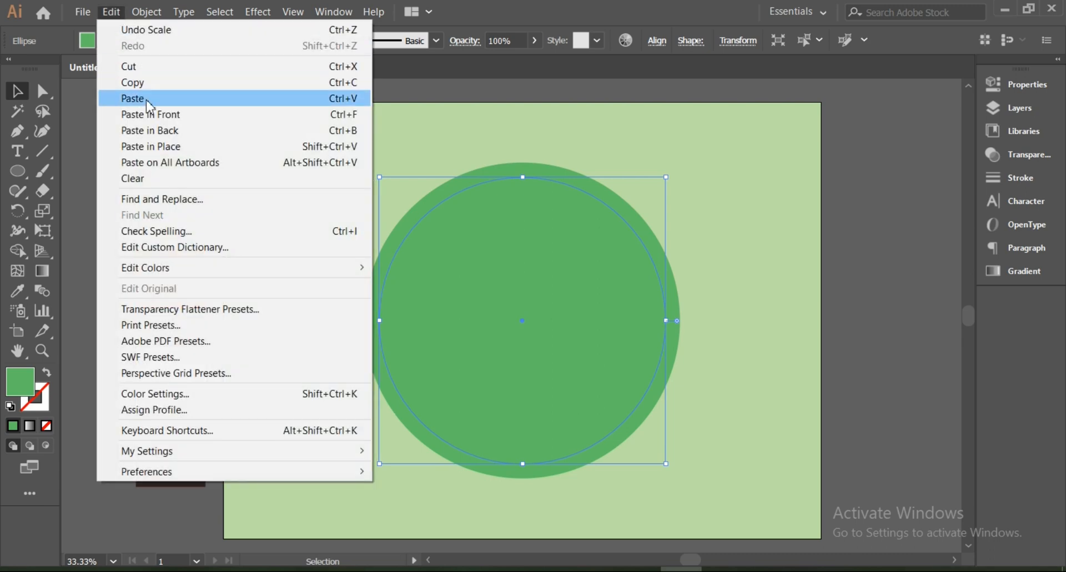
{"action": "left_click", "coordinate": [151, 83]}
{"action": "left_click", "coordinate": [117, 14]}
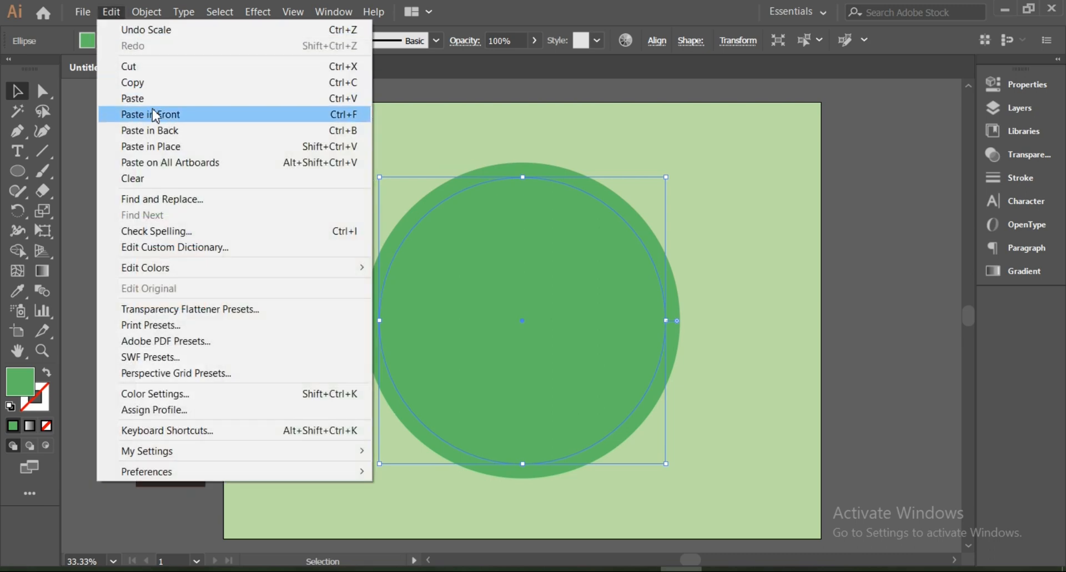
{"action": "left_click", "coordinate": [199, 124]}
{"action": "left_click", "coordinate": [258, 12]}
{"action": "left_click", "coordinate": [312, 8]}
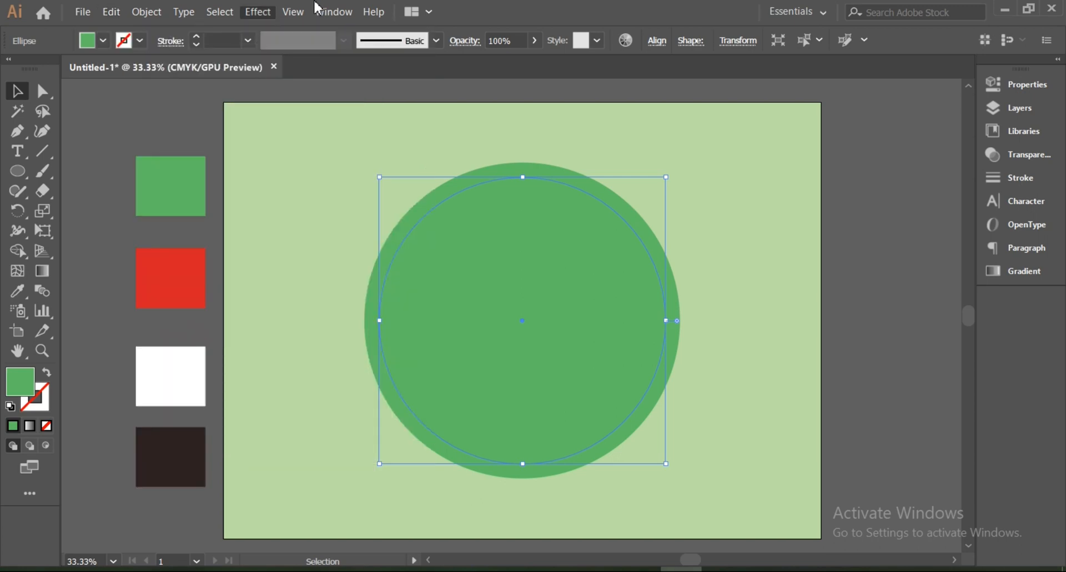
{"action": "left_click", "coordinate": [334, 11]}
{"action": "left_click", "coordinate": [774, 7]}
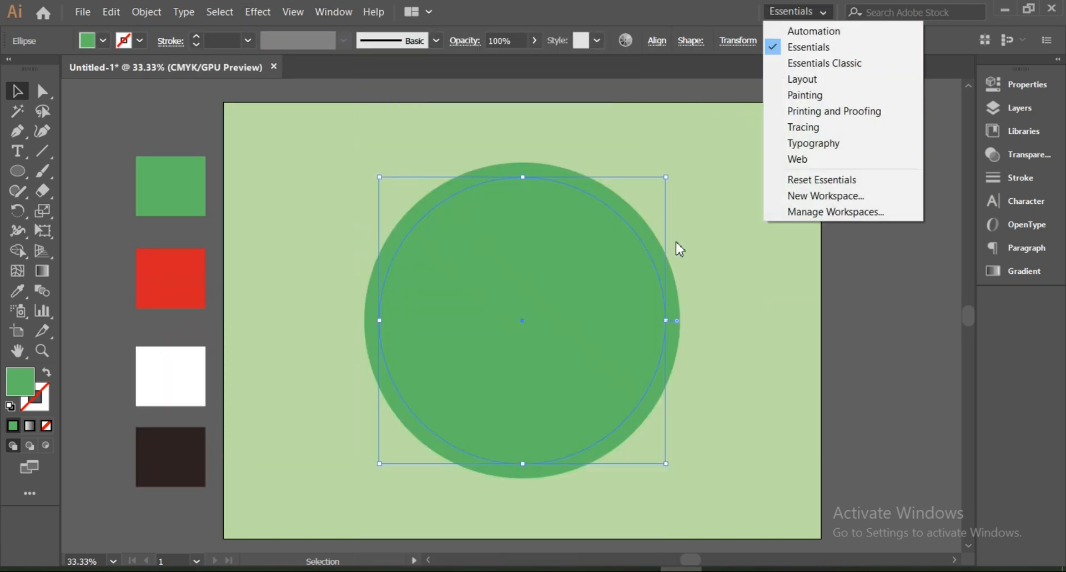
{"action": "left_click", "coordinate": [603, 259]}
Fill the selected inner circle with the white sampled from the white swatch rectangle.
{"action": "left_click", "coordinate": [17, 290]}
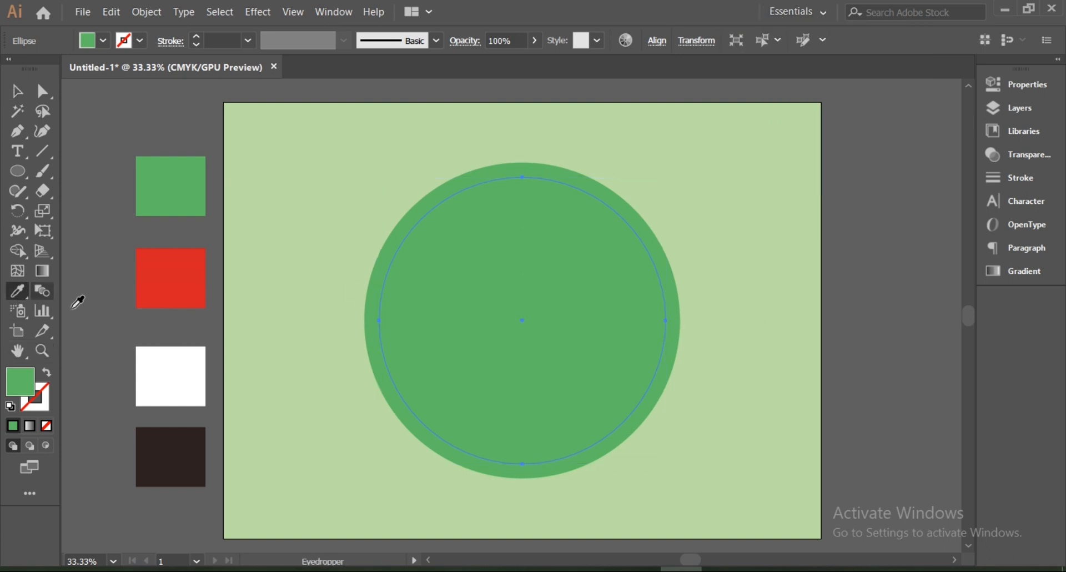
{"action": "left_click", "coordinate": [170, 361]}
{"action": "left_click", "coordinate": [16, 90]}
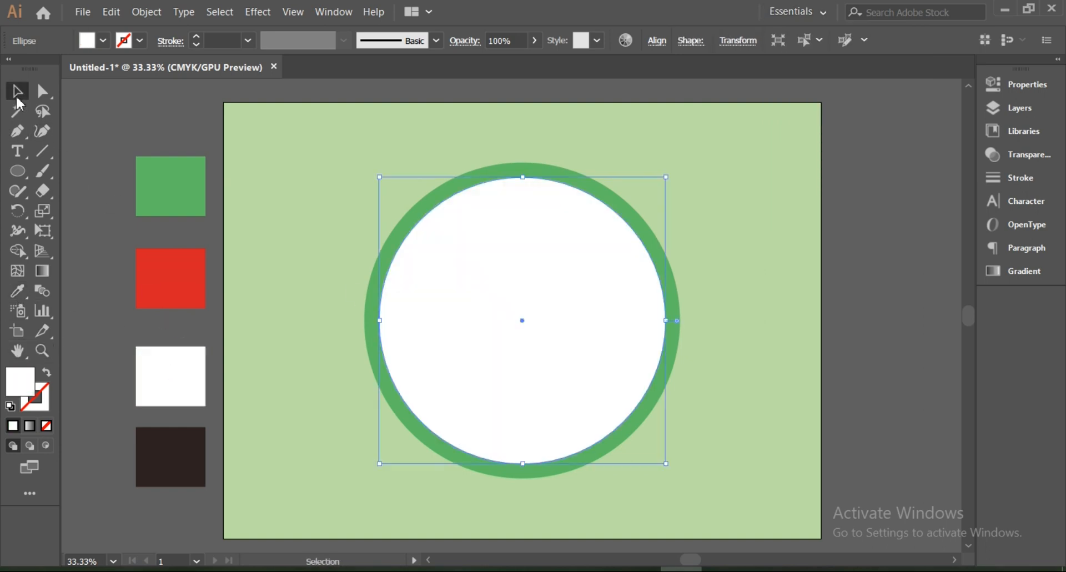
Copy the white circle, paste it in front and shrink the copy slightly about its center to leave a thin ring.
{"action": "left_click", "coordinate": [115, 13]}
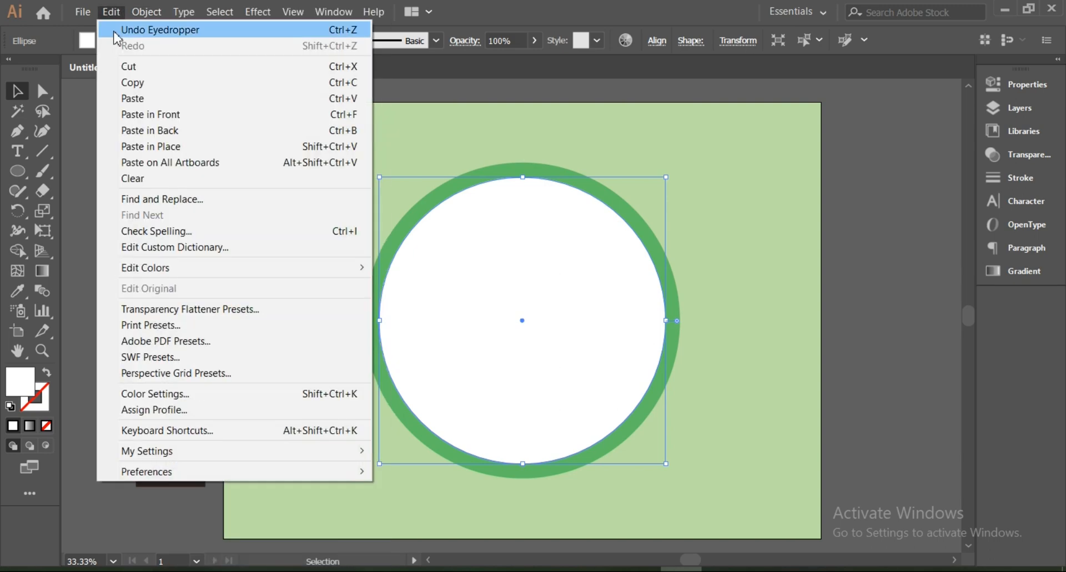
{"action": "left_click", "coordinate": [133, 82]}
{"action": "left_click", "coordinate": [111, 13]}
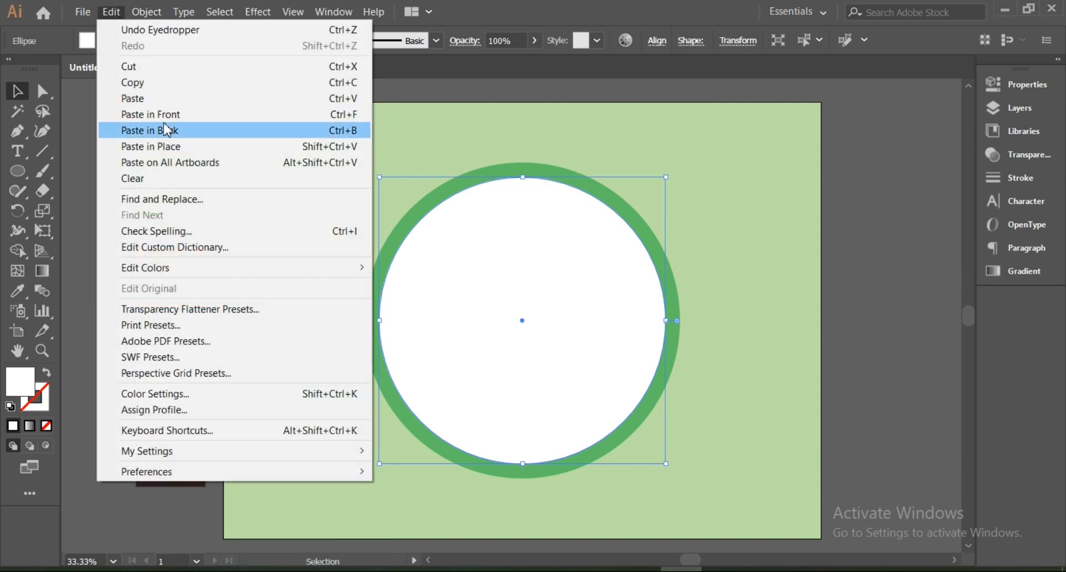
{"action": "left_click", "coordinate": [161, 115]}
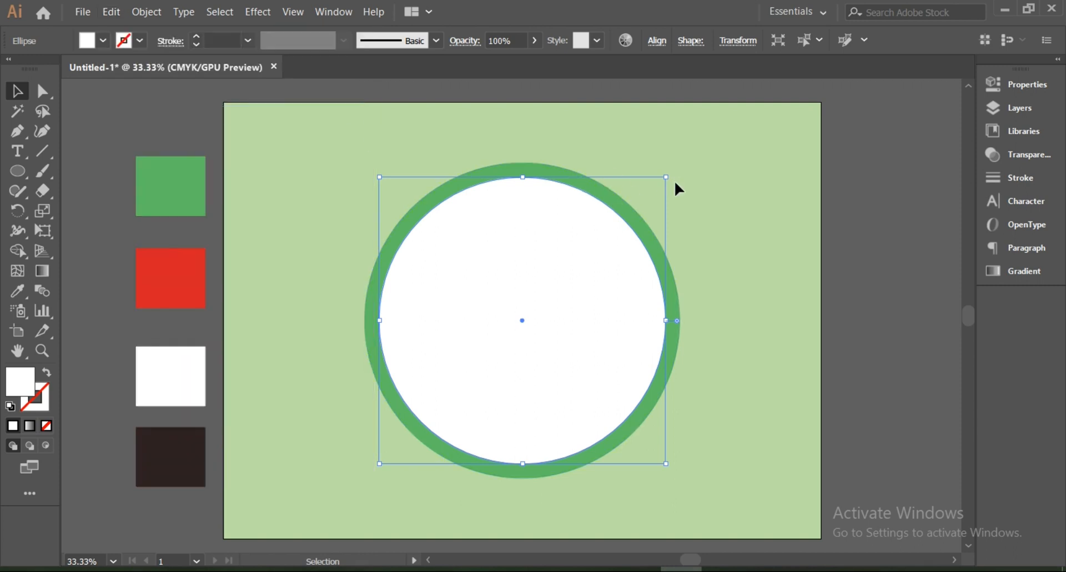
{"action": "left_click_drag", "start_coordinate": [665, 176], "coordinate": [659, 184]}
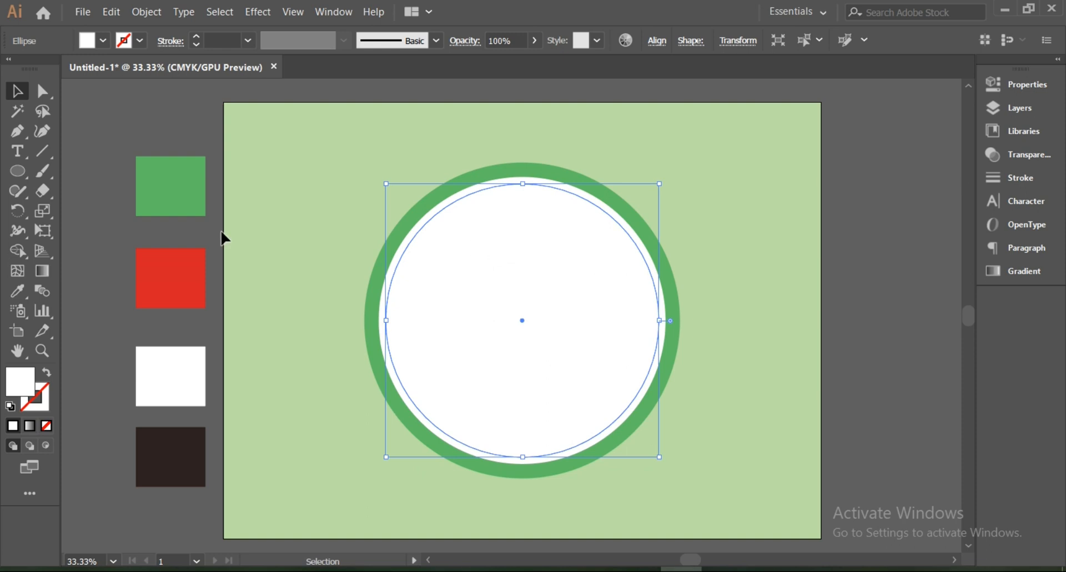
Fill the innermost circle with the red sampled from the red swatch rectangle.
{"action": "left_click", "coordinate": [17, 290]}
{"action": "left_click", "coordinate": [196, 280]}
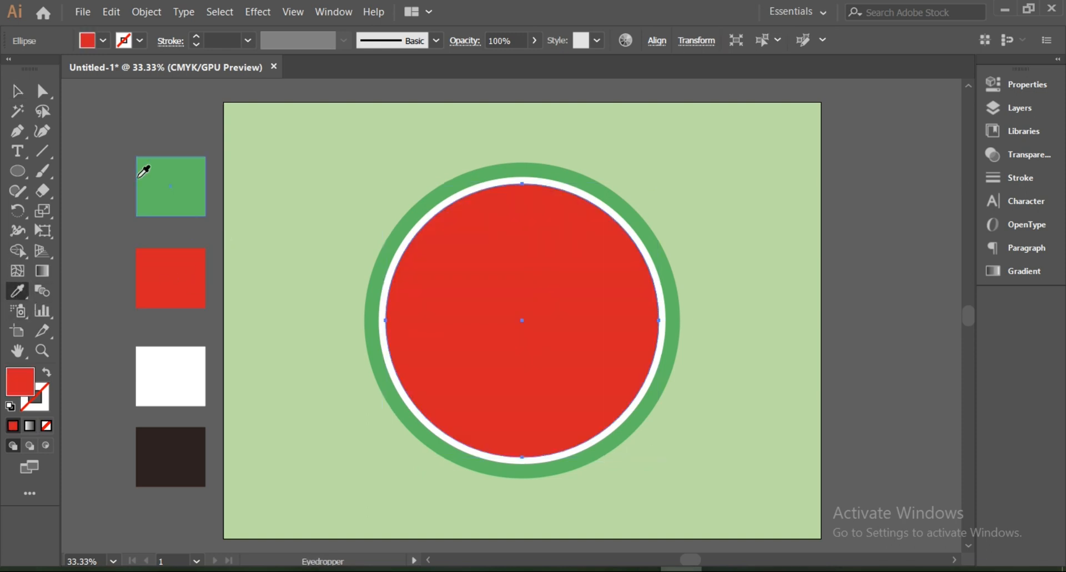
{"action": "key", "text": "v"}
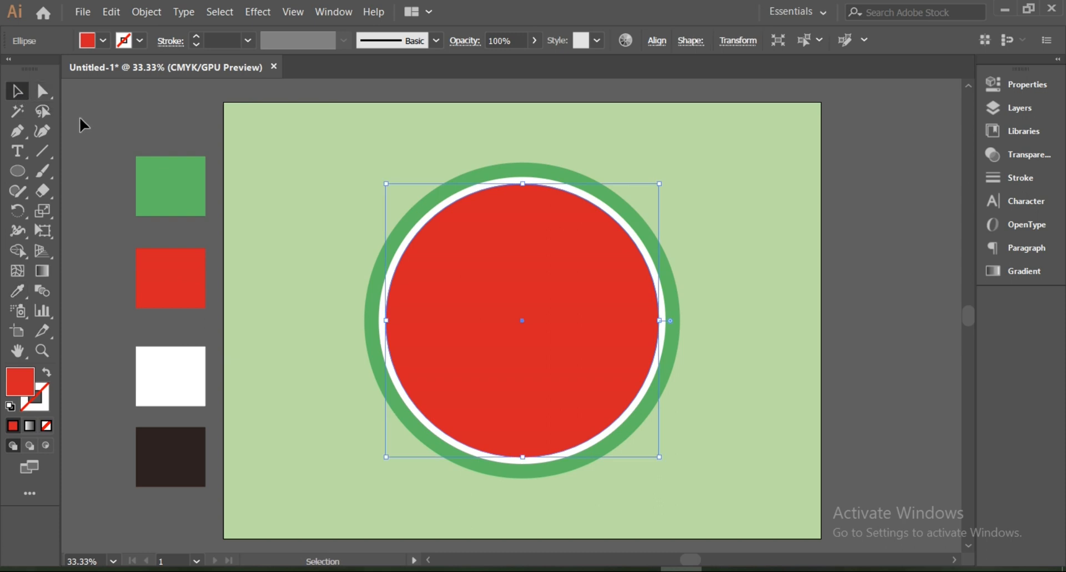
Select the green, white and red circles and group them.
{"action": "left_click", "coordinate": [80, 116]}
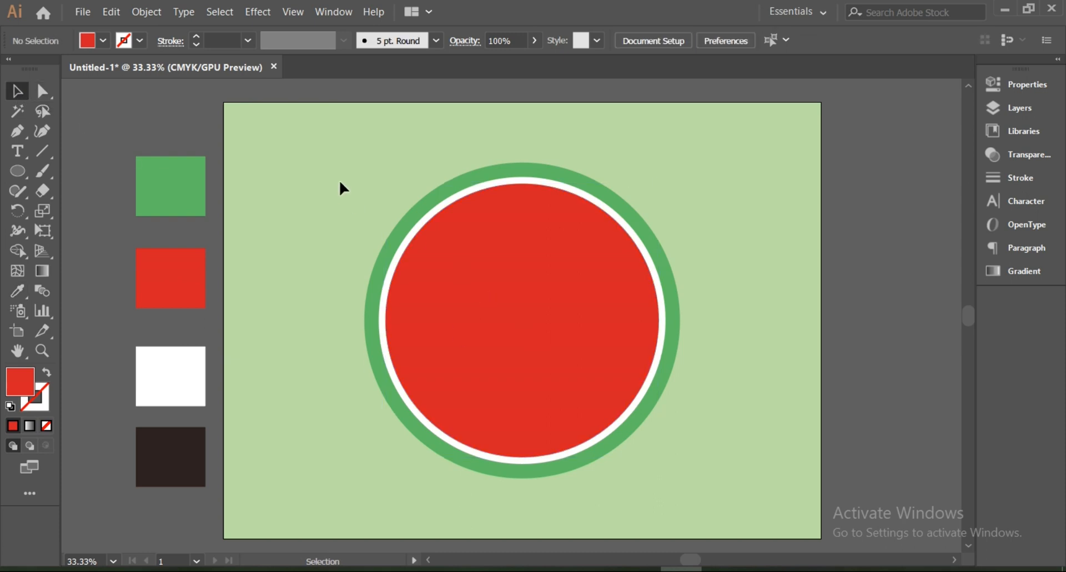
{"action": "left_click", "coordinate": [674, 356]}
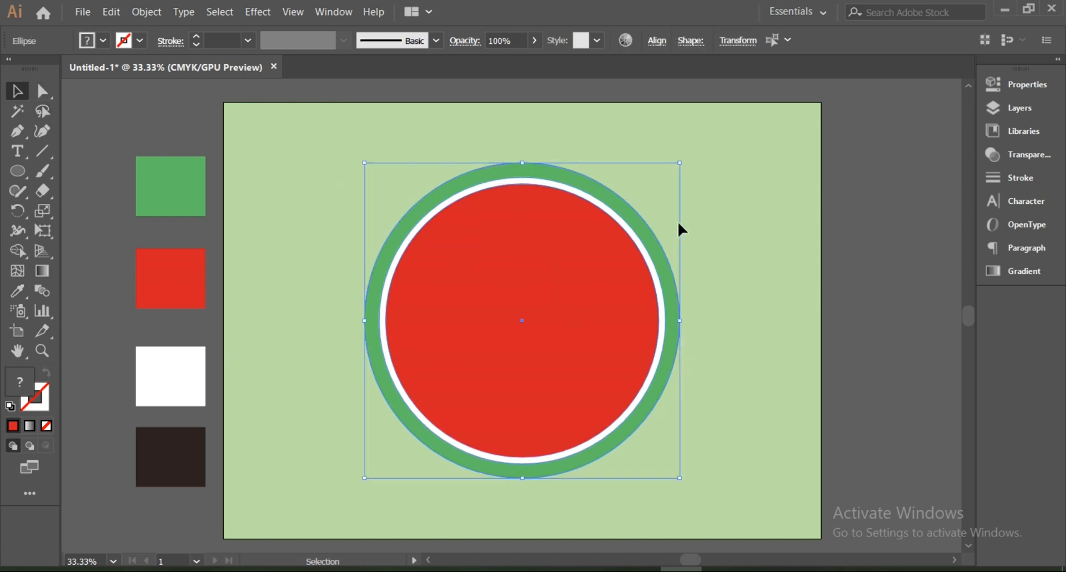
{"action": "key", "text": "ctrl"}
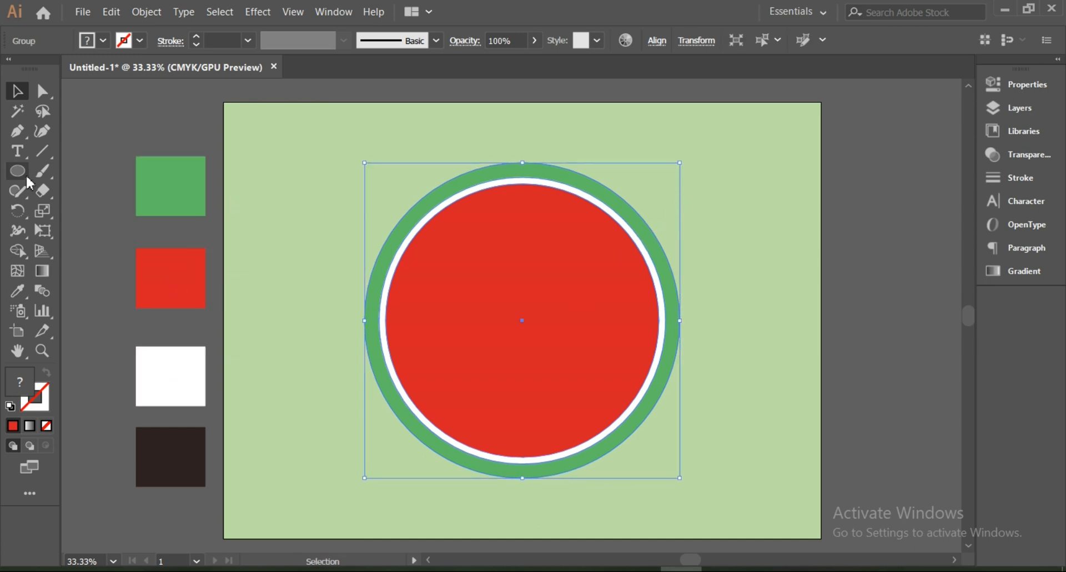
Create a star with 3 points, radius 1 of 25 px and radius 2 of 50 px beside the circles.
{"action": "left_click_drag", "start_coordinate": [26, 174], "coordinate": [89, 233]}
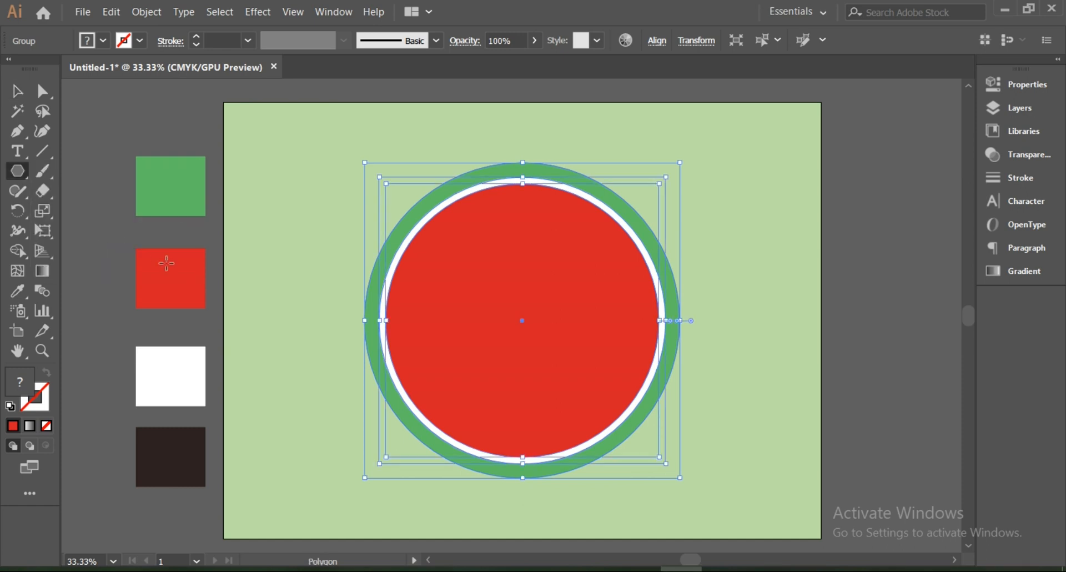
{"action": "left_click_drag", "start_coordinate": [19, 173], "coordinate": [88, 259]}
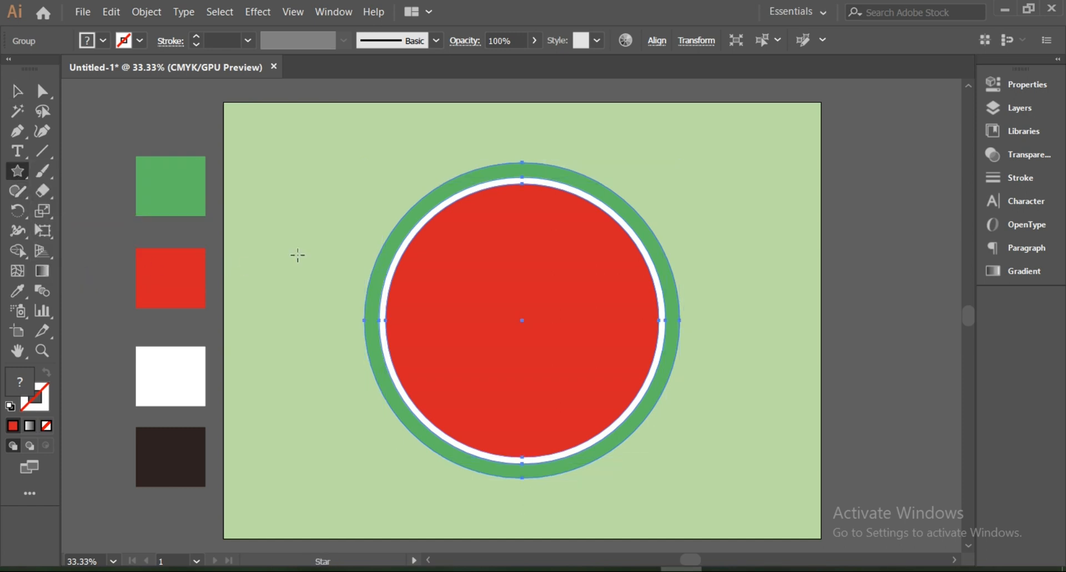
{"action": "left_click", "coordinate": [305, 214]}
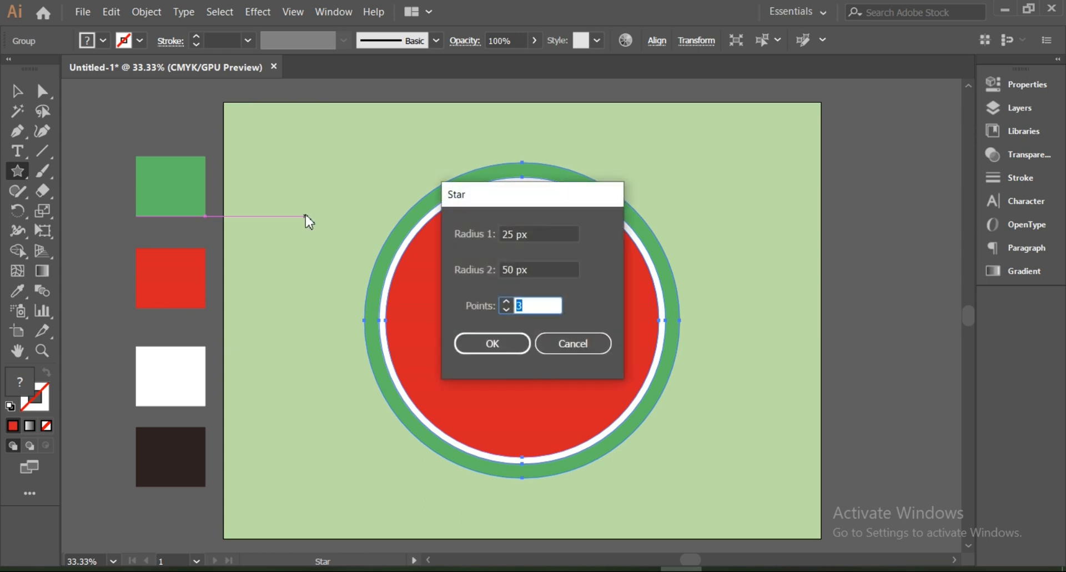
{"action": "key", "text": "Return"}
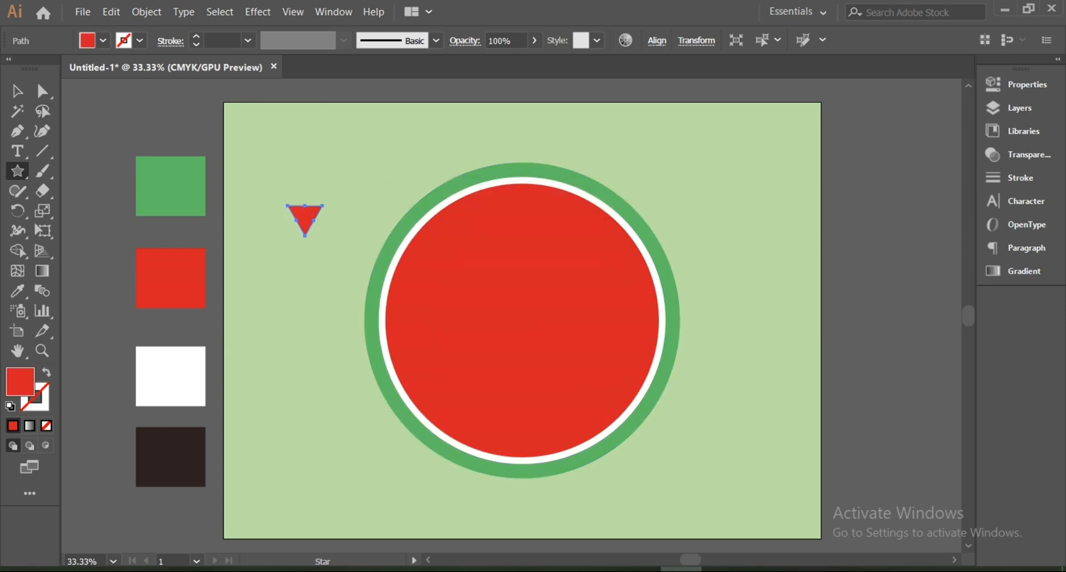
Rotate the triangle to point upward, then enlarge it and position it across the lower edge of the circles.
{"action": "left_click", "coordinate": [17, 91]}
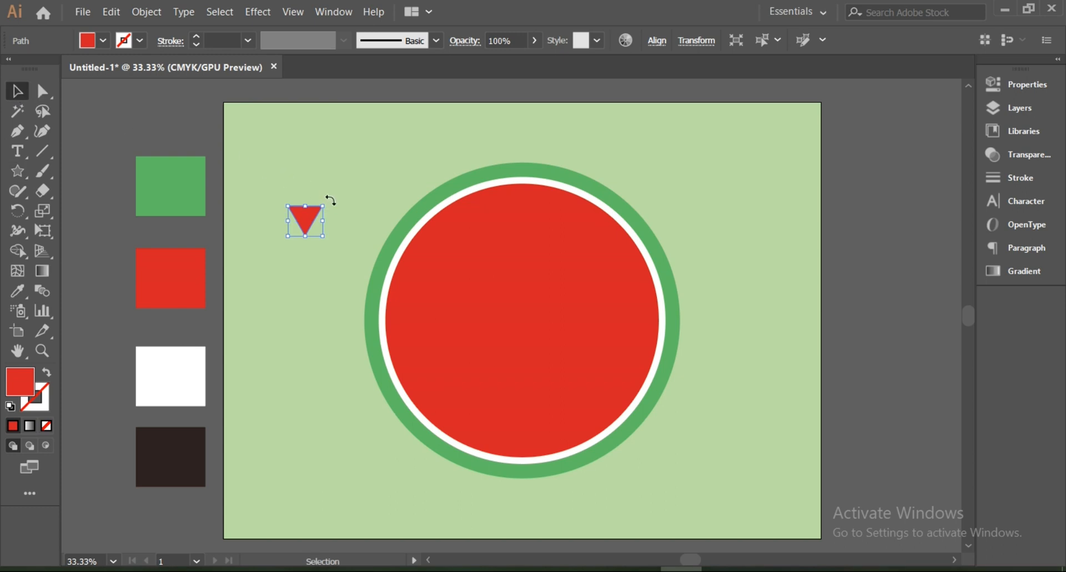
{"action": "left_click_drag", "start_coordinate": [329, 200], "coordinate": [253, 289]}
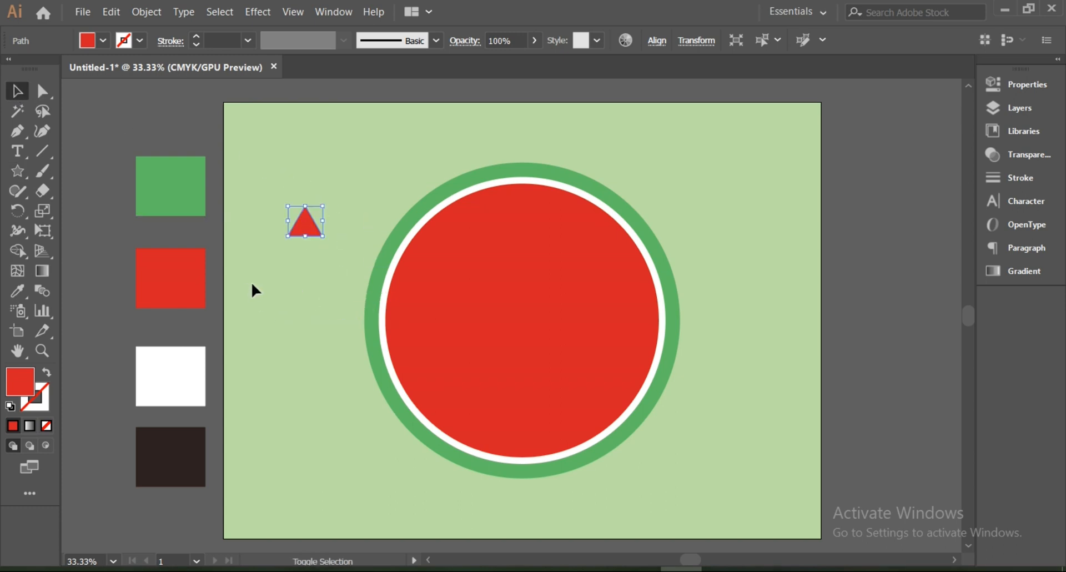
{"action": "left_click_drag", "start_coordinate": [323, 236], "coordinate": [390, 340]}
{"action": "left_click_drag", "start_coordinate": [297, 196], "coordinate": [488, 422]}
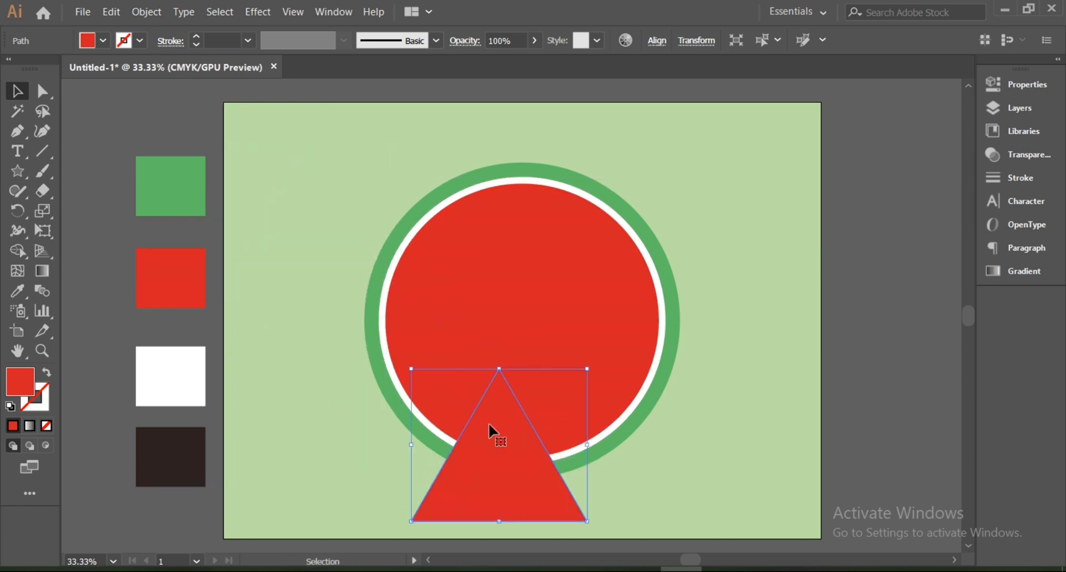
Remove the triangle's fill and give it a white 5 pt stroke.
{"action": "left_click", "coordinate": [103, 41]}
{"action": "left_click", "coordinate": [10, 69]}
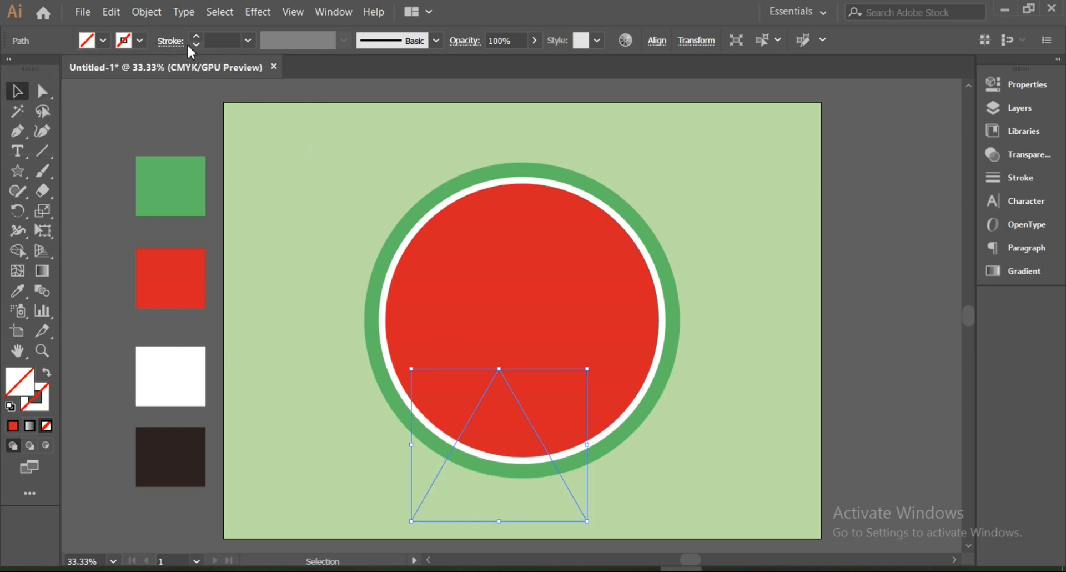
{"action": "left_click", "coordinate": [195, 34]}
{"action": "left_click", "coordinate": [195, 35]}
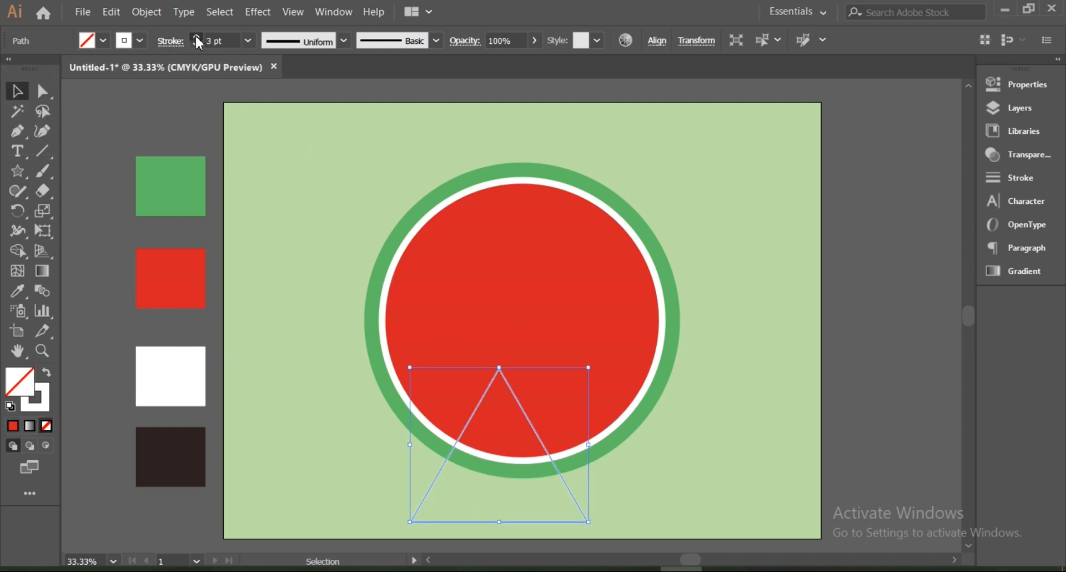
{"action": "left_click", "coordinate": [195, 35]}
{"action": "left_click", "coordinate": [195, 35]}
{"action": "left_click", "coordinate": [228, 179]}
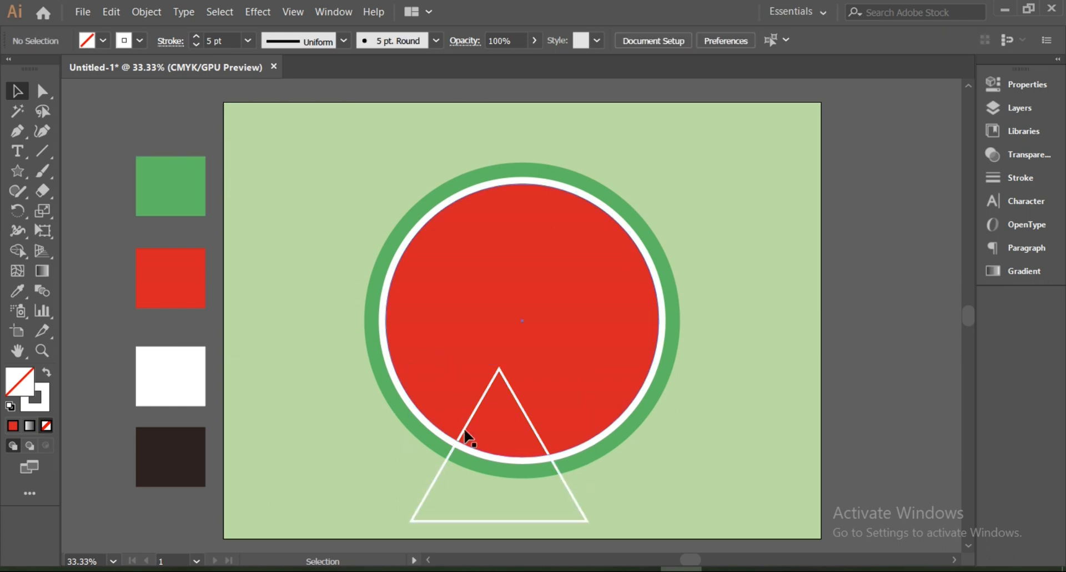
Move the triangle up onto the circles and align it horizontally to the centre with the circle group.
{"action": "left_click_drag", "start_coordinate": [429, 493], "coordinate": [463, 466]}
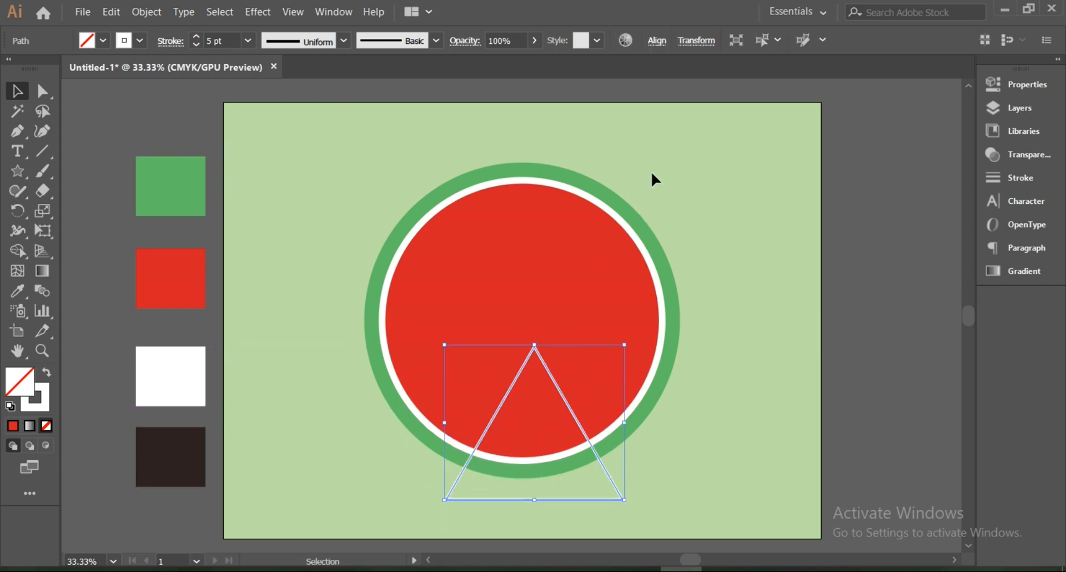
{"action": "left_click", "coordinate": [652, 175]}
{"action": "left_click", "coordinate": [597, 236]}
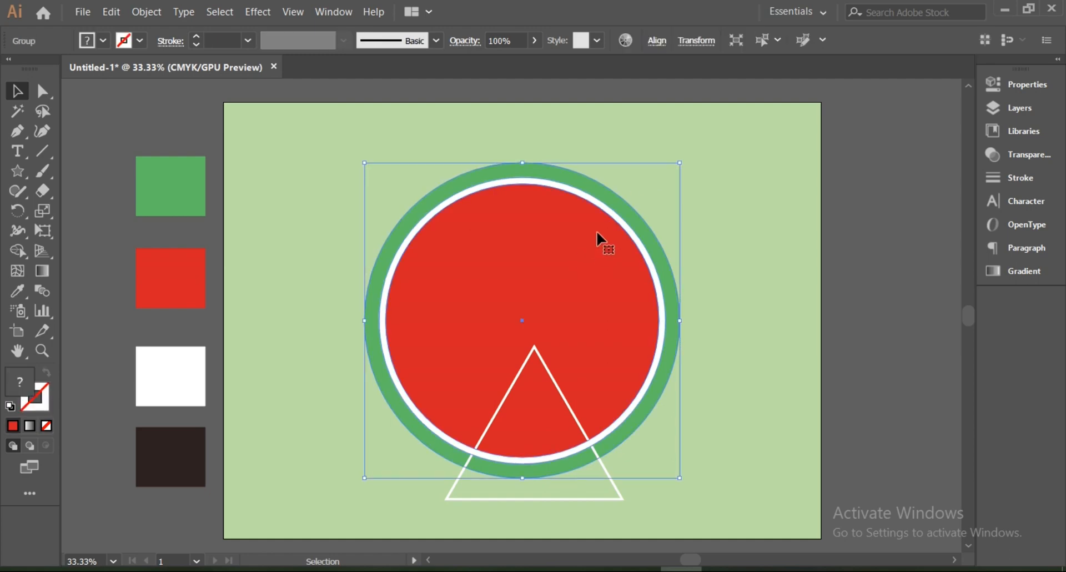
{"action": "left_click", "coordinate": [552, 375], "text": "shift"}
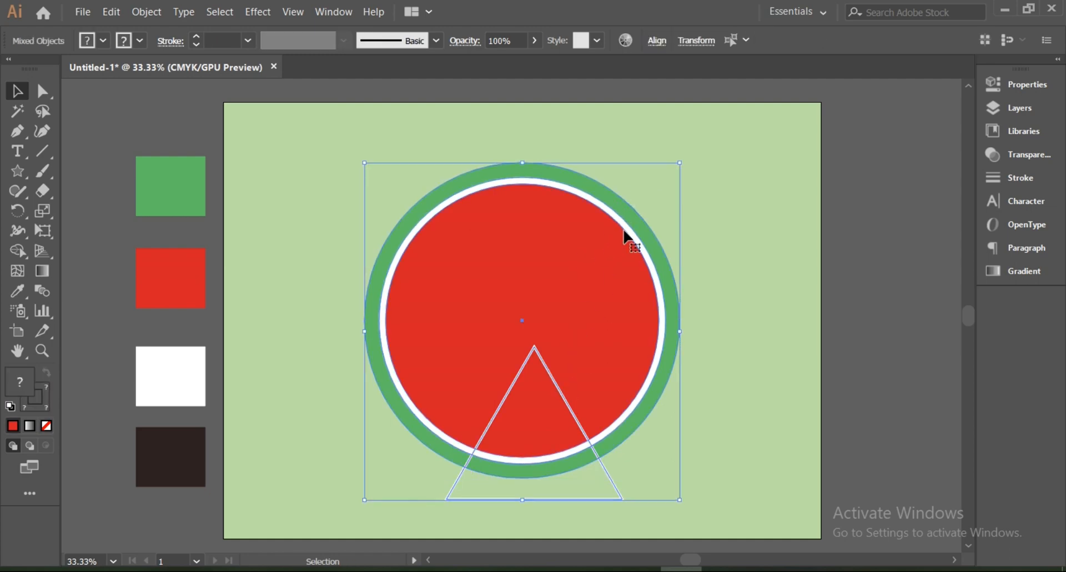
{"action": "left_click", "coordinate": [656, 40]}
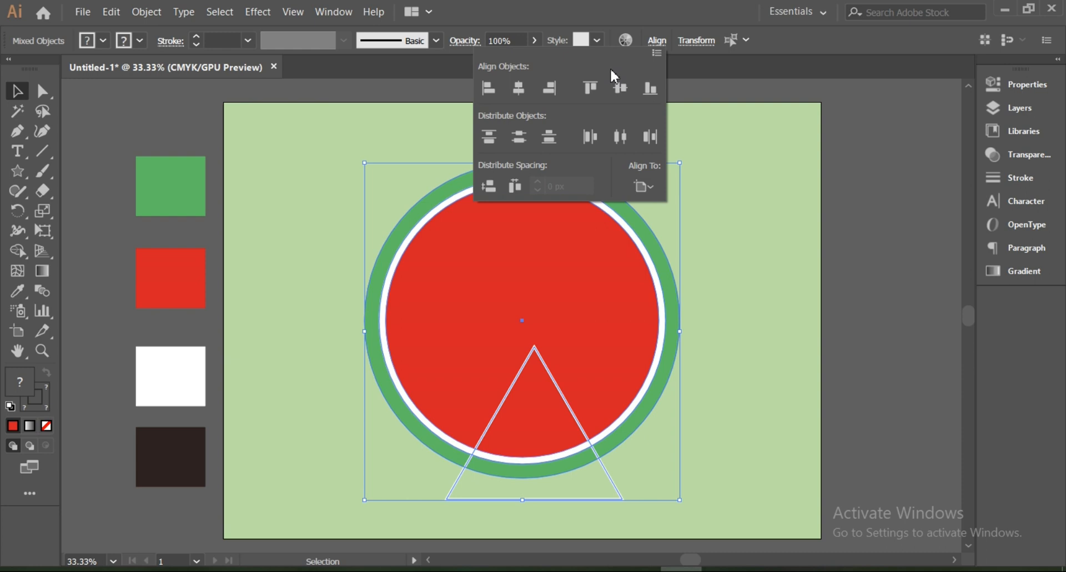
{"action": "left_click", "coordinate": [528, 90]}
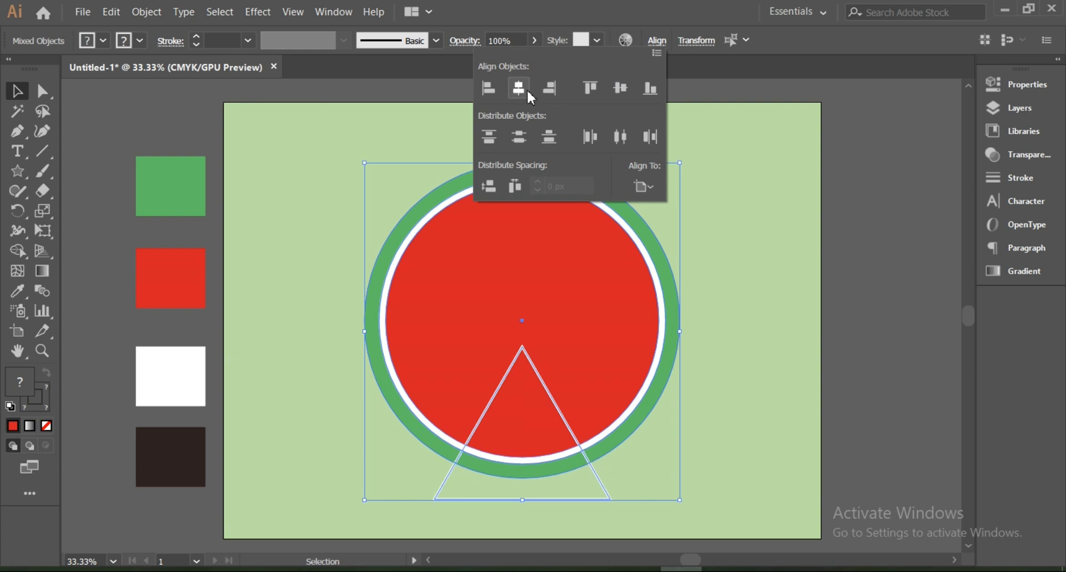
{"action": "left_click", "coordinate": [710, 213]}
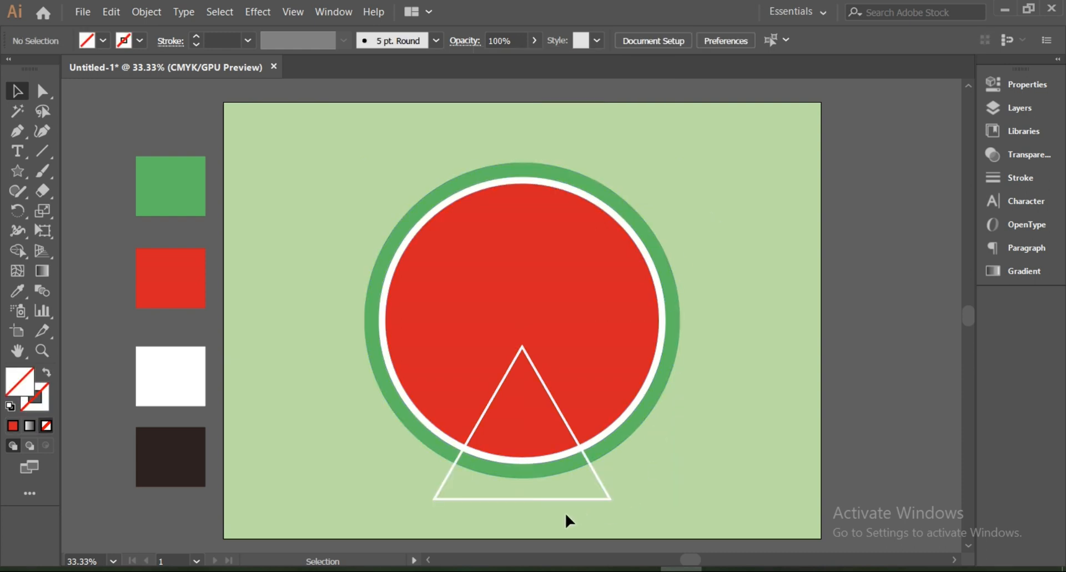
Enlarge the triangle until its apex reaches the circles' centre, then widen its base symmetrically to nearly the green circle's width.
{"action": "left_click", "coordinate": [590, 470]}
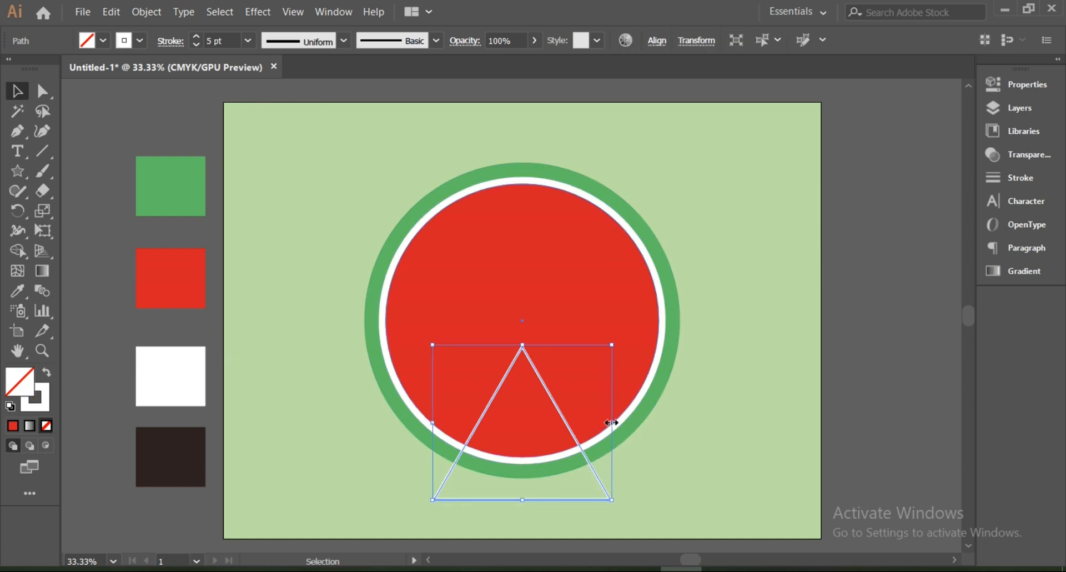
{"action": "left_click_drag", "start_coordinate": [611, 423], "coordinate": [642, 427]}
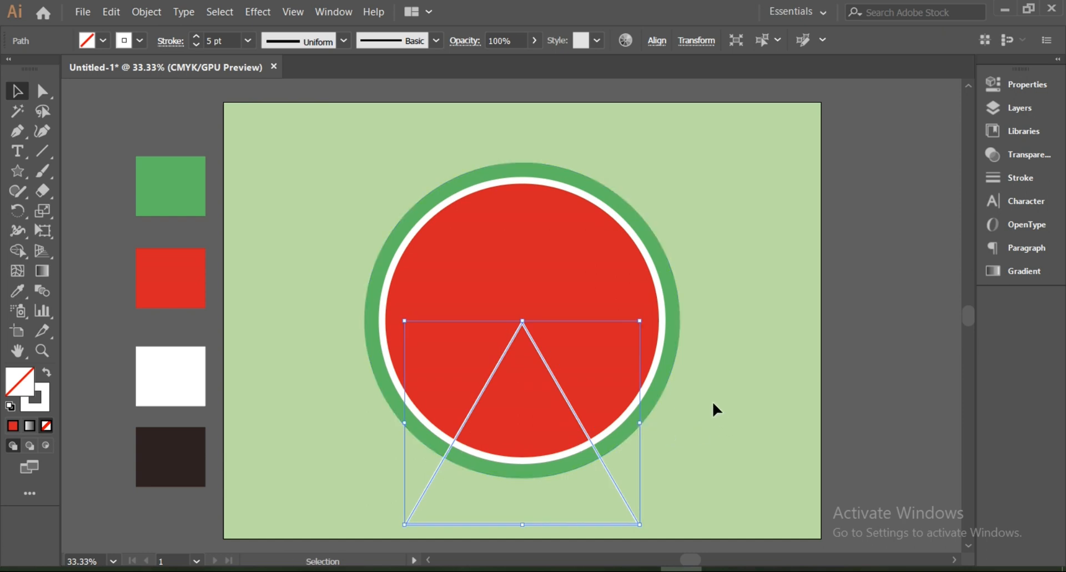
{"action": "left_click_drag", "start_coordinate": [639, 423], "coordinate": [659, 427]}
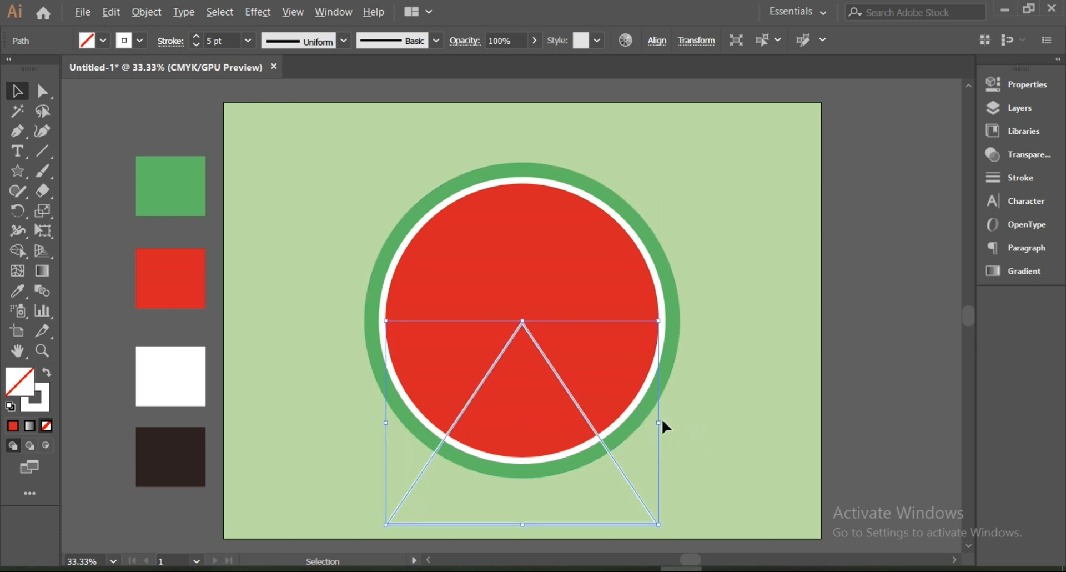
{"action": "left_click_drag", "start_coordinate": [660, 423], "coordinate": [675, 423]}
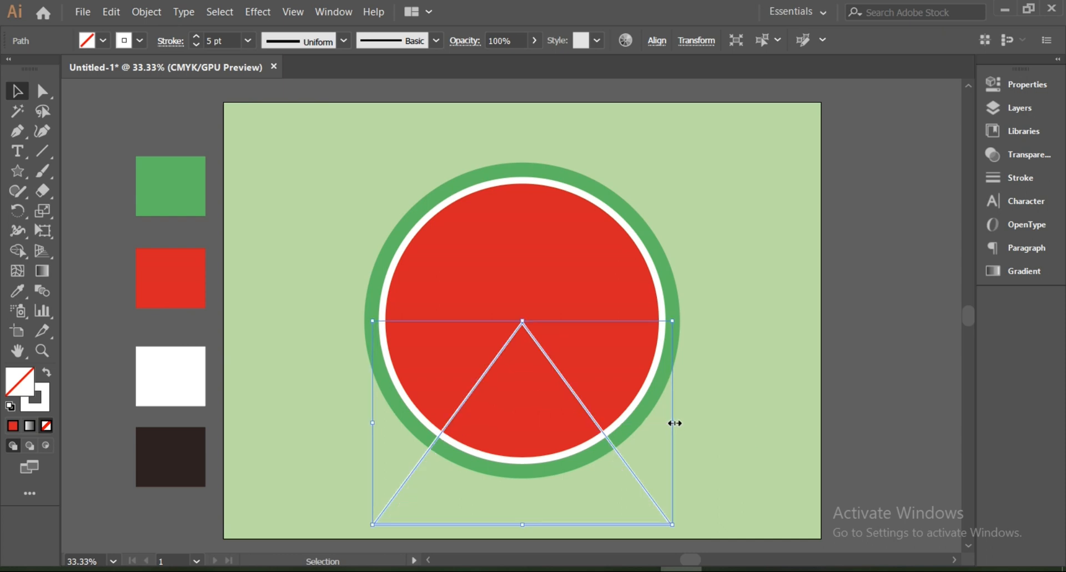
{"action": "left_click", "coordinate": [743, 415]}
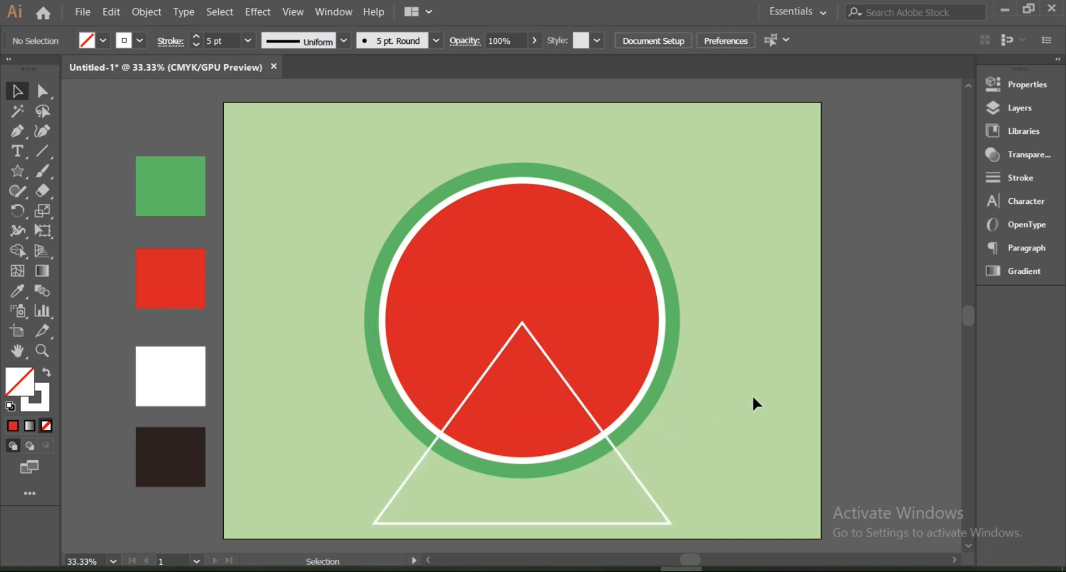
Remove the parts of the circles outside the triangle with the Shape Builder, leaving a wedge-shaped watermelon slice.
{"action": "left_click_drag", "start_coordinate": [350, 174], "coordinate": [676, 486]}
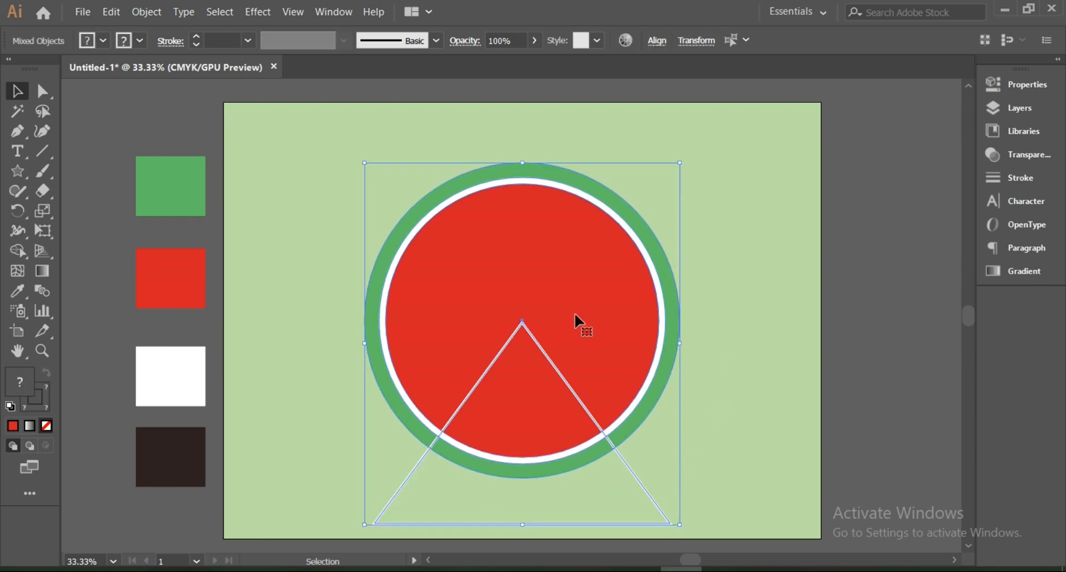
{"action": "left_click", "coordinate": [18, 251]}
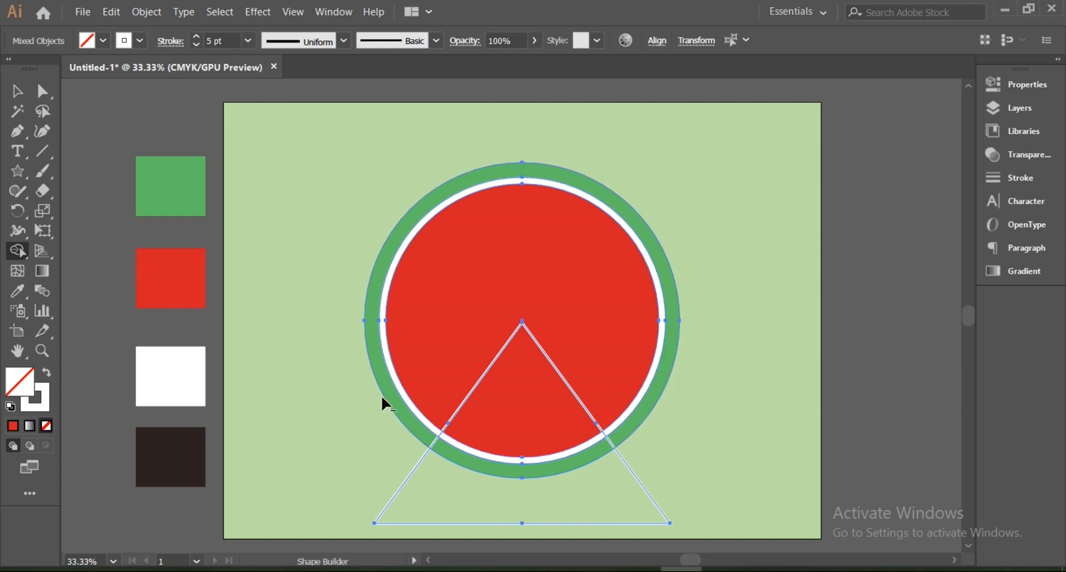
{"action": "mouse_move", "coordinate": [382, 395]}
{"action": "left_mouse_down"}
{"action": "mouse_move", "coordinate": [494, 242]}
{"action": "mouse_move", "coordinate": [619, 290]}
{"action": "left_mouse_up"}
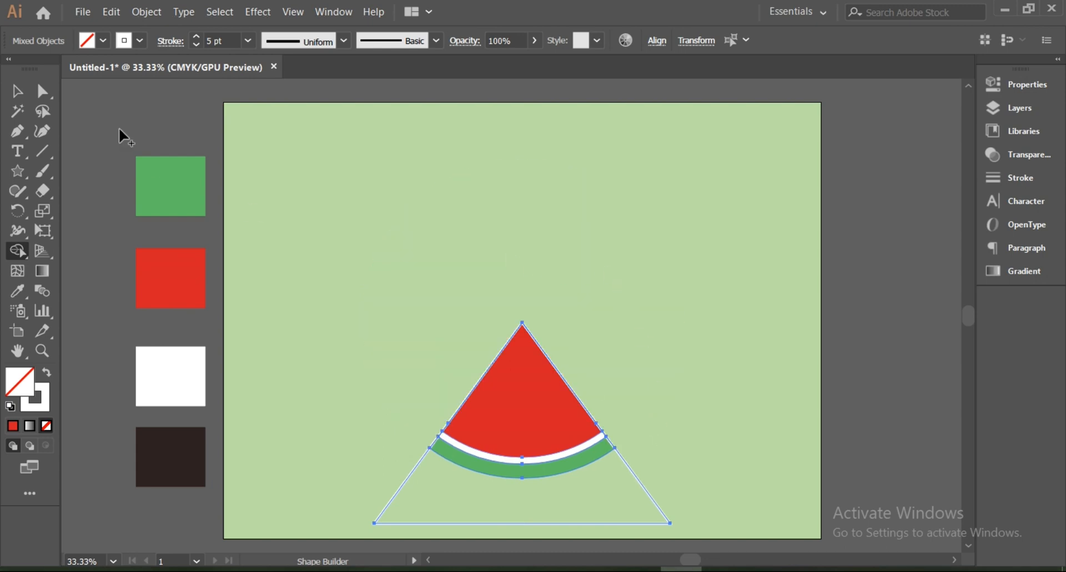
Delete the white triangle outline around the watermelon slice.
{"action": "left_click", "coordinate": [16, 92]}
{"action": "left_click", "coordinate": [495, 289]}
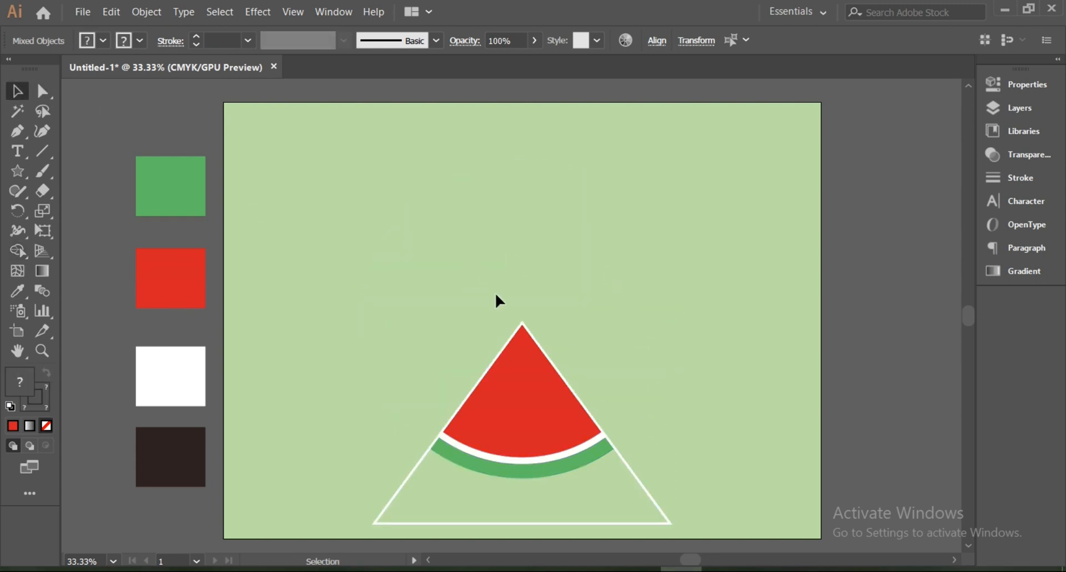
{"action": "left_click", "coordinate": [405, 481]}
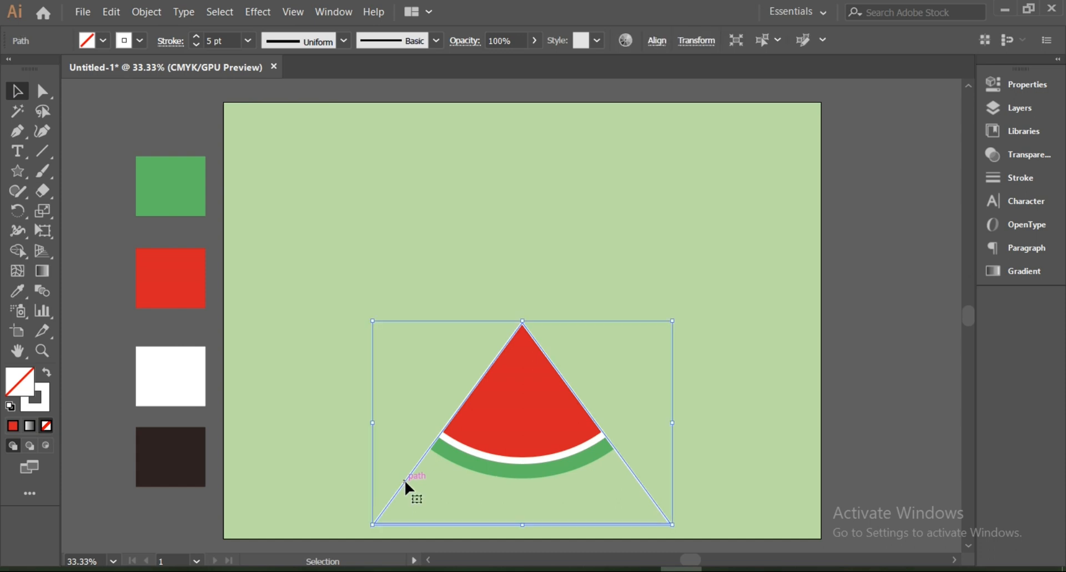
{"action": "key", "text": "Delete"}
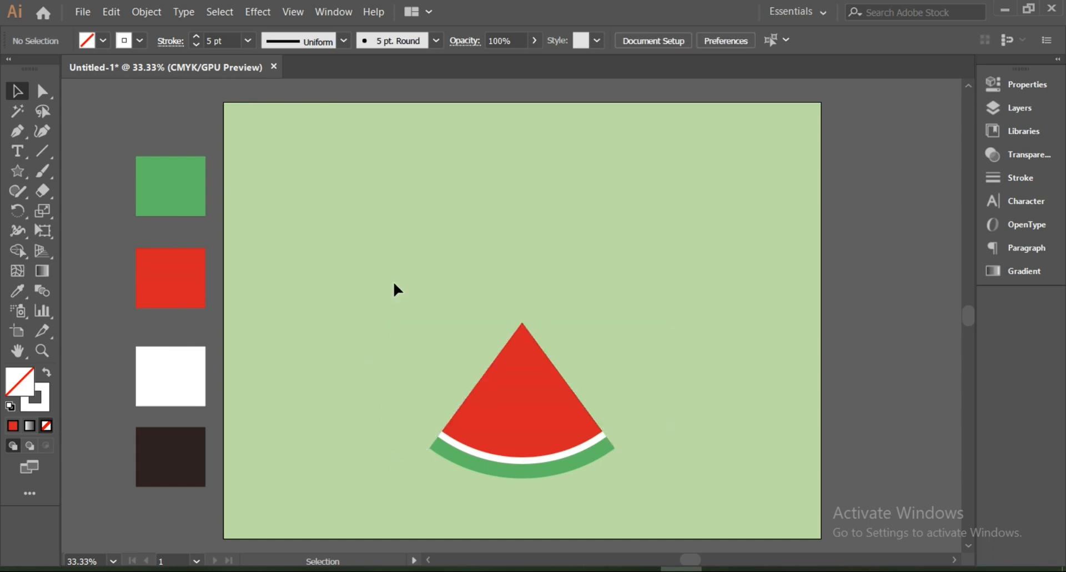
Ungroup the watermelon slice and group its red, white and green pieces again.
{"action": "left_click_drag", "start_coordinate": [395, 286], "coordinate": [638, 500]}
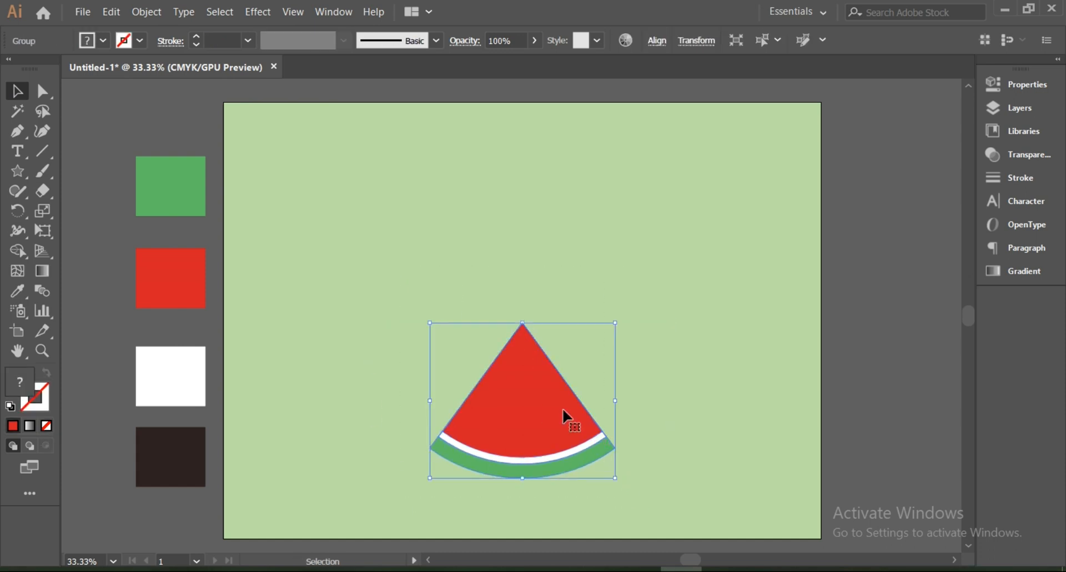
{"action": "right_click", "coordinate": [542, 377]}
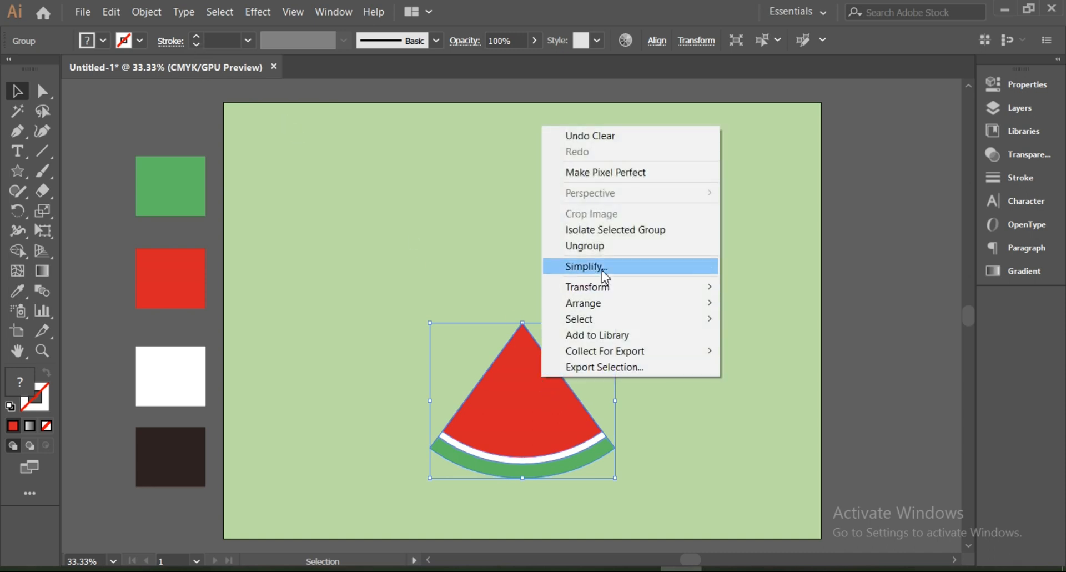
{"action": "left_click", "coordinate": [597, 245]}
{"action": "right_click", "coordinate": [542, 368]}
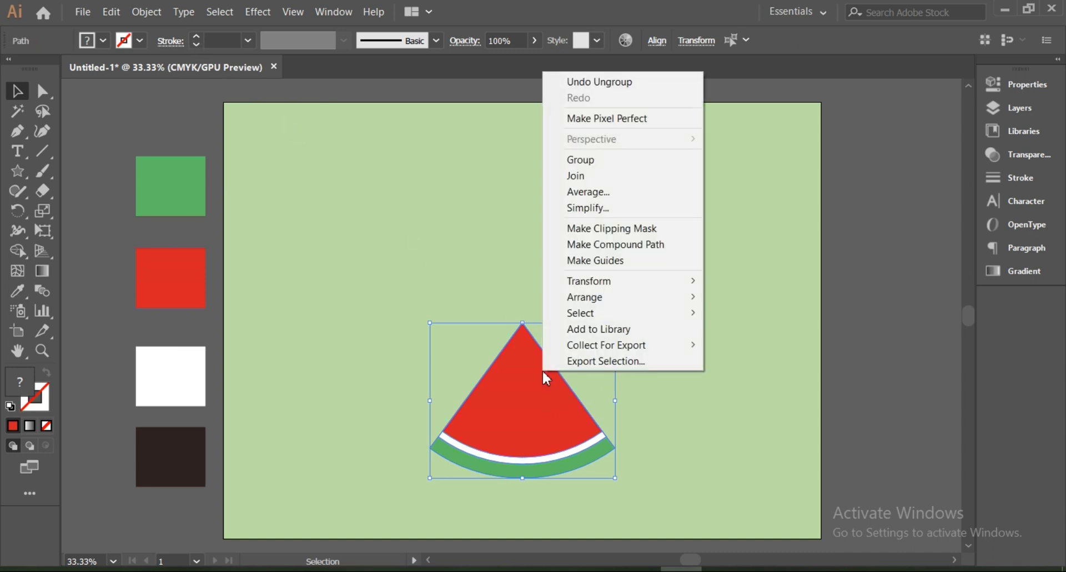
{"action": "left_click", "coordinate": [597, 159]}
Move the watermelon slice up and align it vertically to the centre of the artboard.
{"action": "left_click_drag", "start_coordinate": [555, 383], "coordinate": [552, 291]}
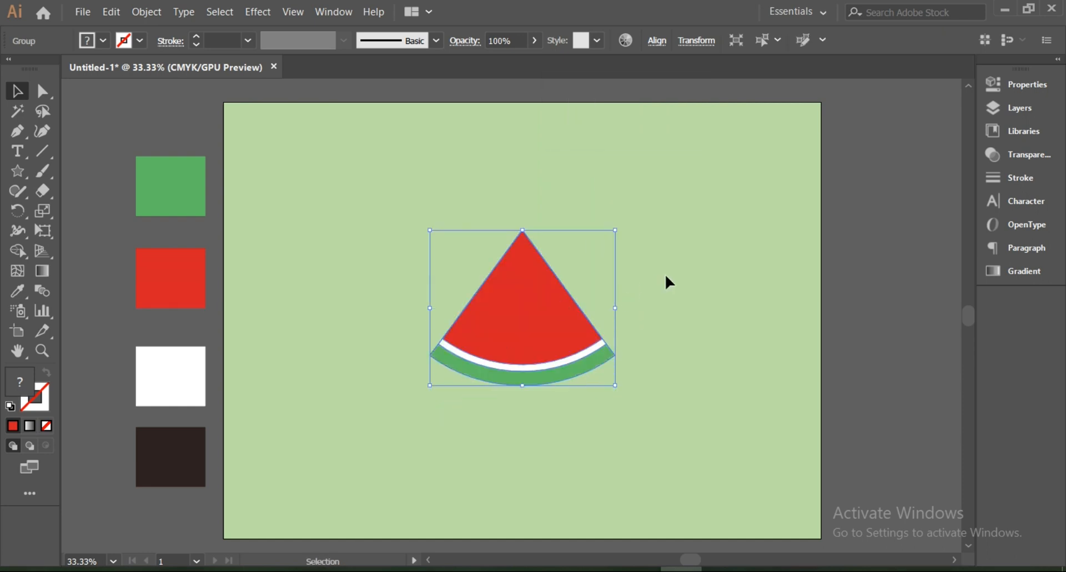
{"action": "left_click", "coordinate": [657, 42]}
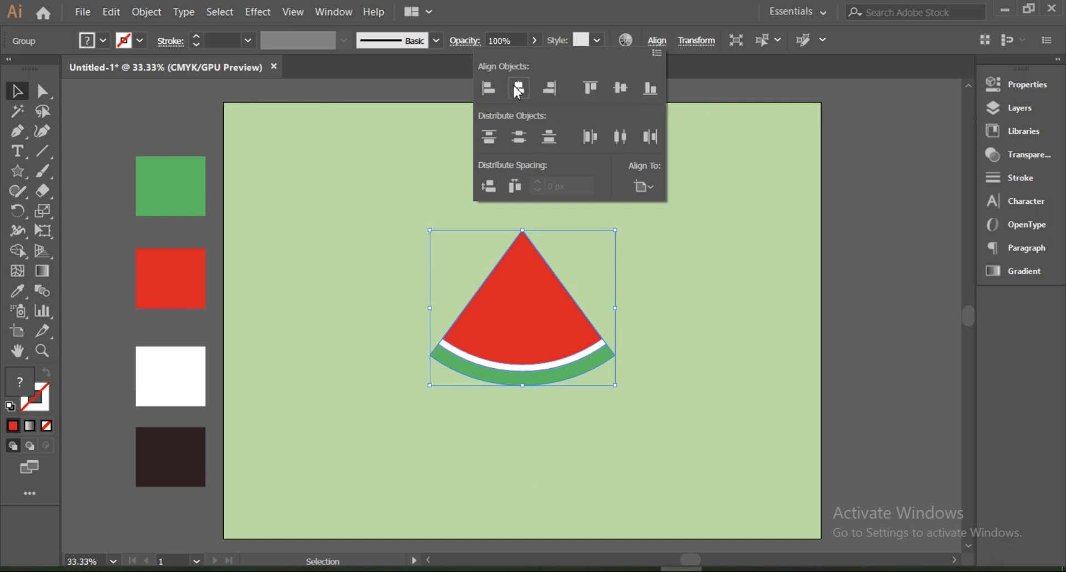
{"action": "left_click", "coordinate": [624, 88]}
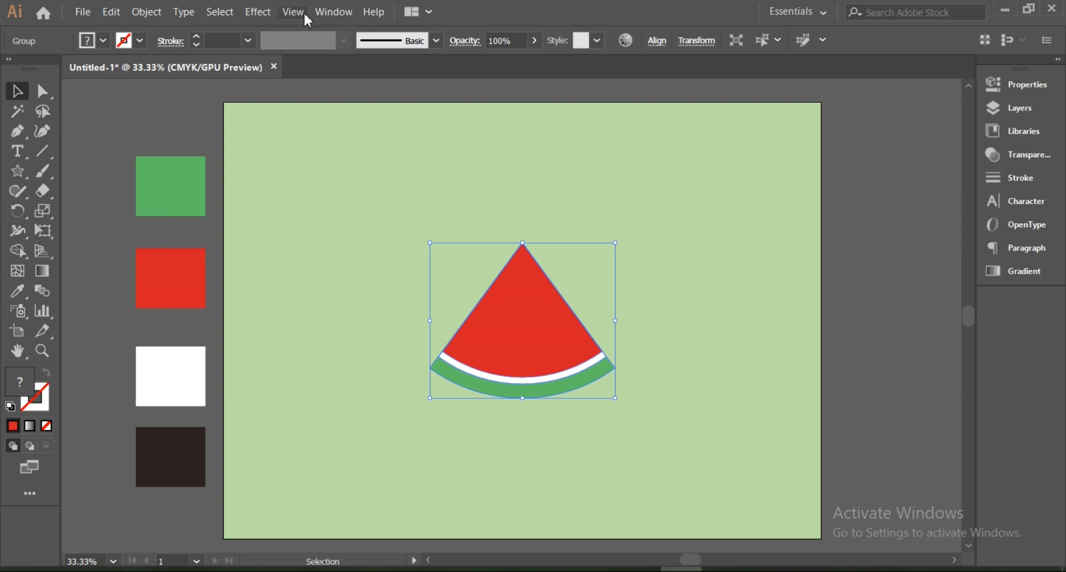
Start a 3D Extrude & Bevel effect on the watermelon slice with the preview enabled.
{"action": "left_click", "coordinate": [261, 14]}
{"action": "mouse_move", "coordinate": [422, 108]}
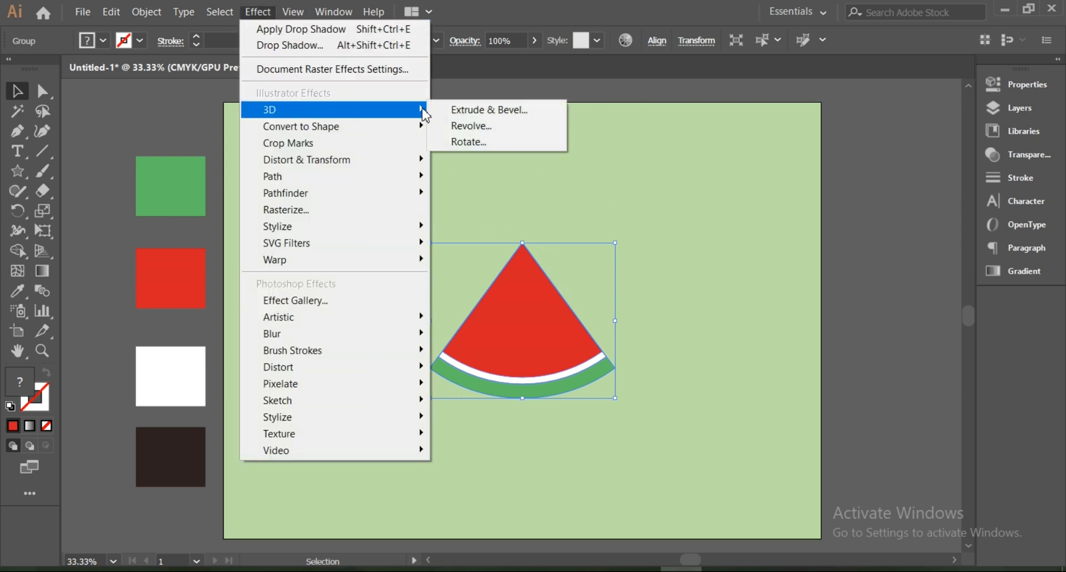
{"action": "left_click", "coordinate": [534, 122]}
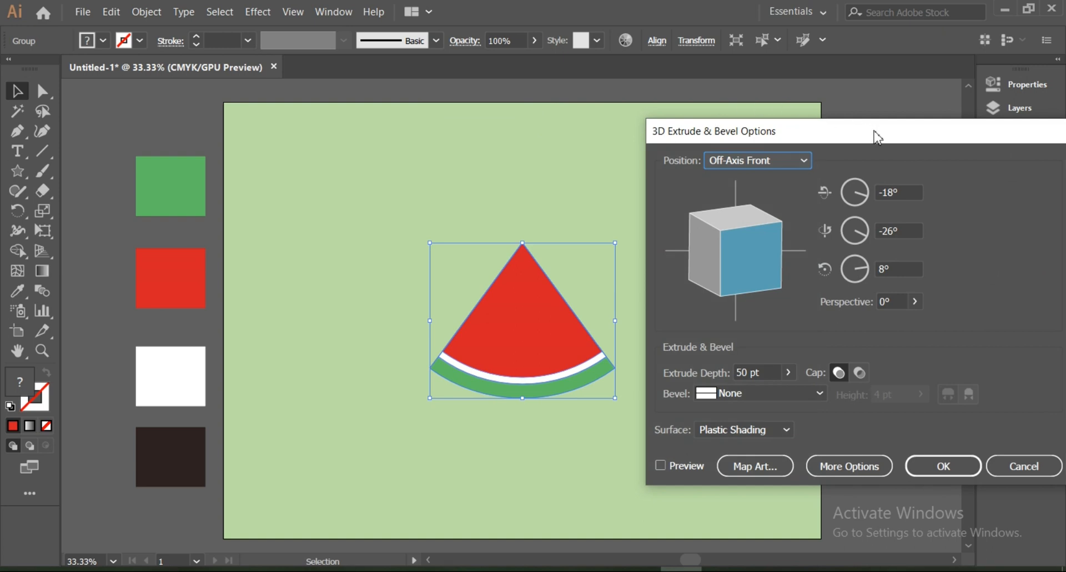
{"action": "left_click", "coordinate": [668, 467]}
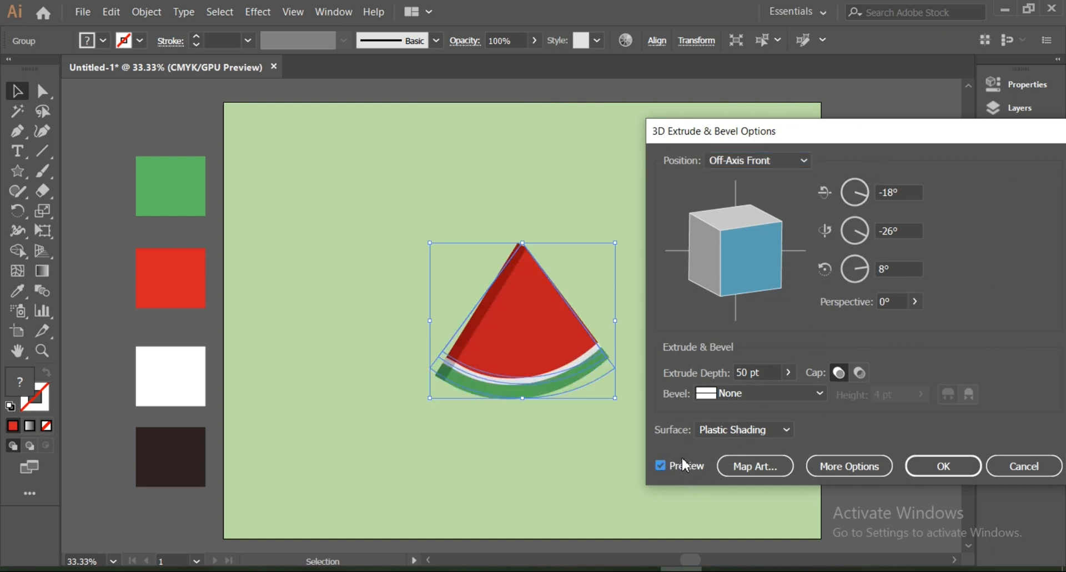
Set the 3D rotation to 0° around the X axis, 25° around the Y axis and 0° around the Z axis.
{"action": "left_click", "coordinate": [897, 192]}
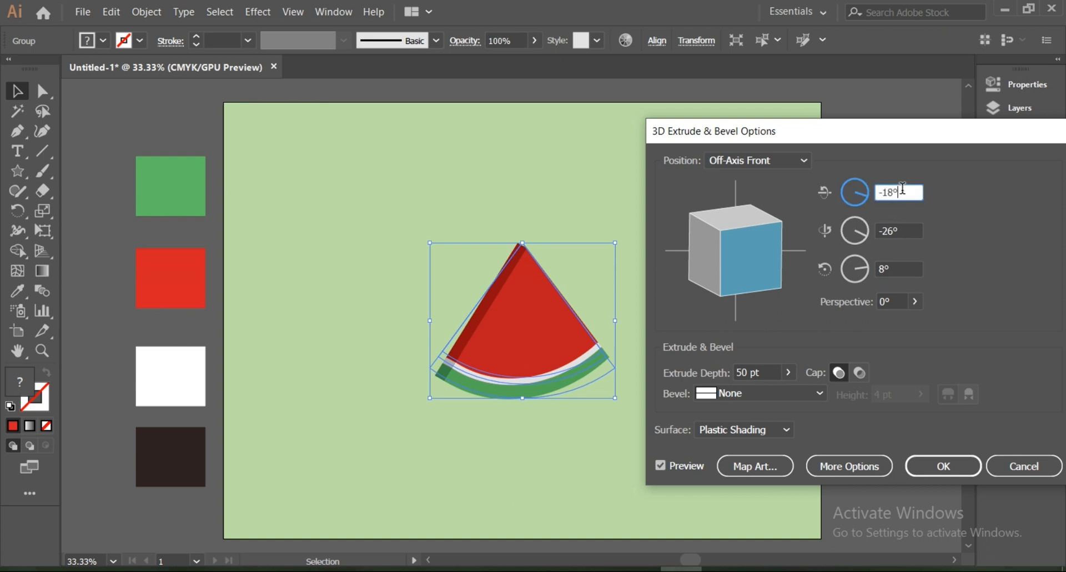
{"action": "type", "text": "0"}
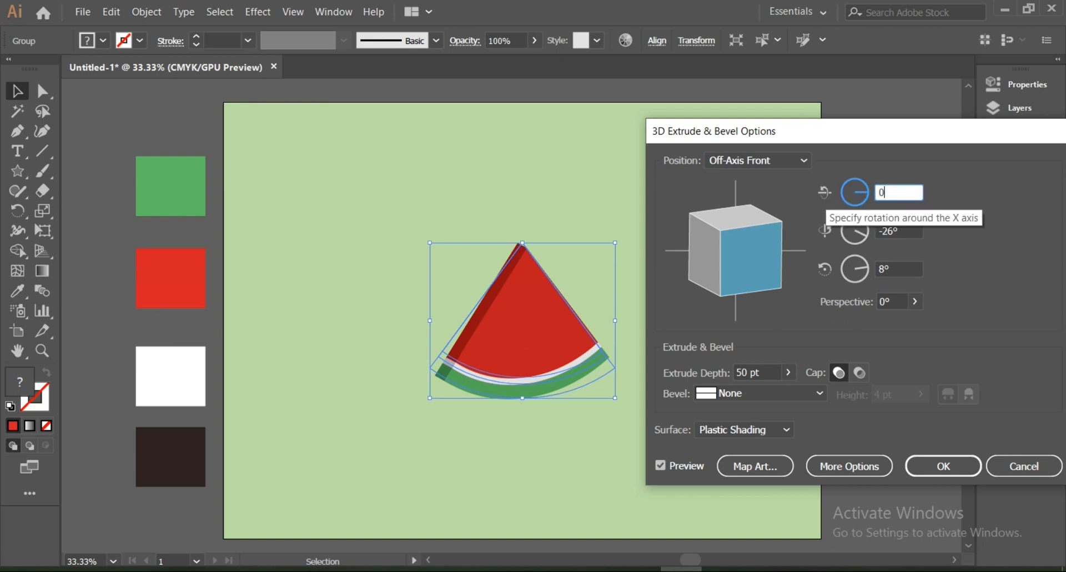
{"action": "key", "text": "Tab"}
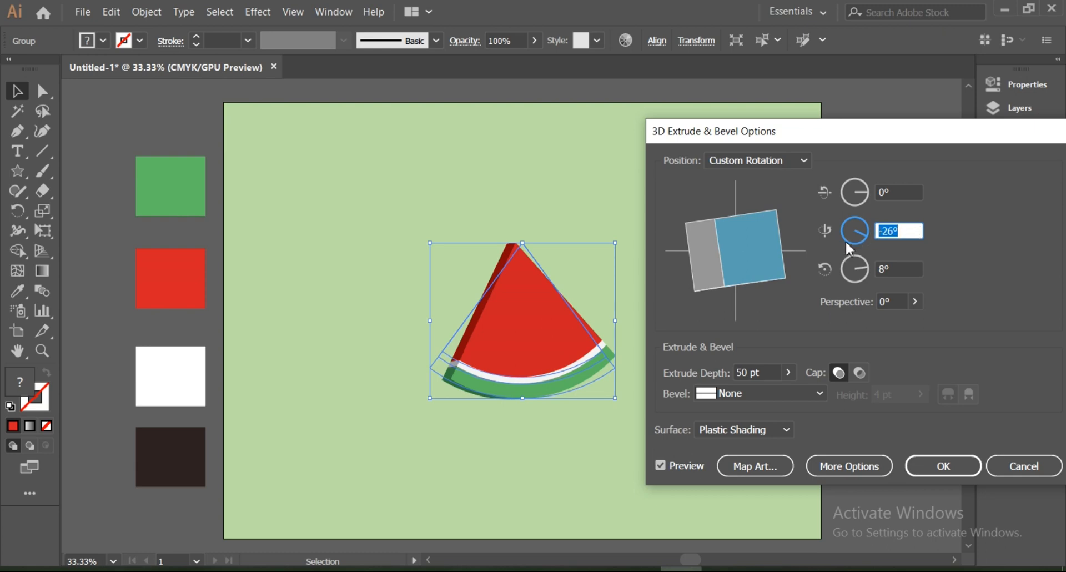
{"action": "type", "text": "25"}
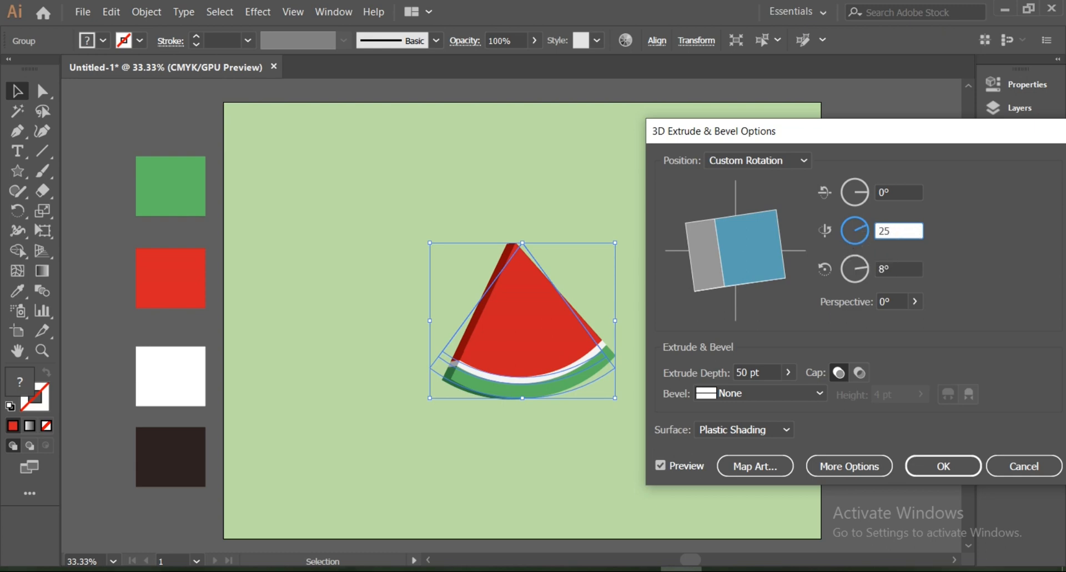
{"action": "left_click", "coordinate": [909, 268]}
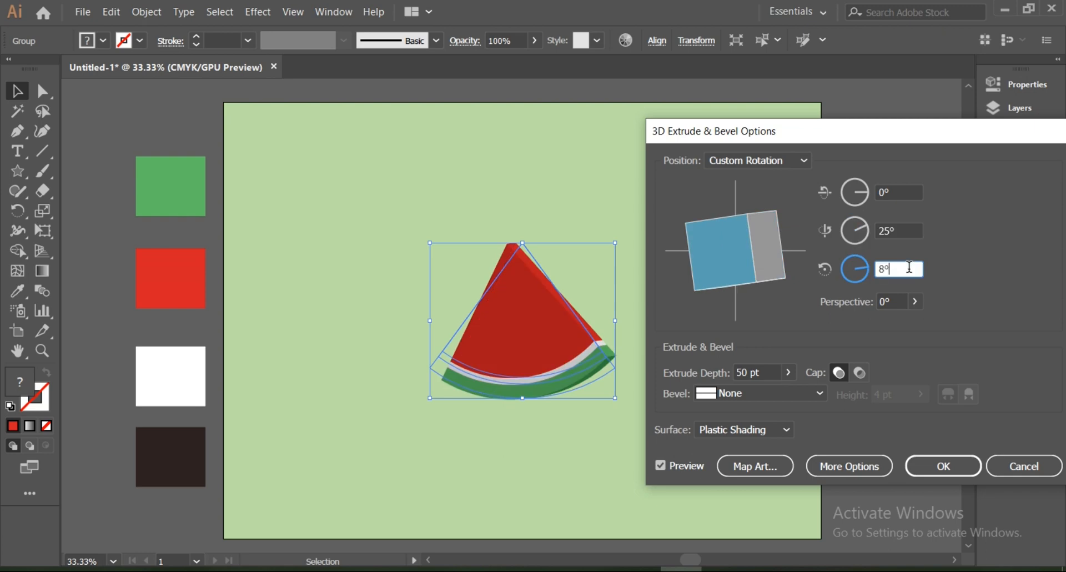
{"action": "key", "text": "BackSpace"}
{"action": "type", "text": "0"}
Try an extrude depth of 130 pt, then set it to 120 pt.
{"action": "double_click", "coordinate": [750, 371]}
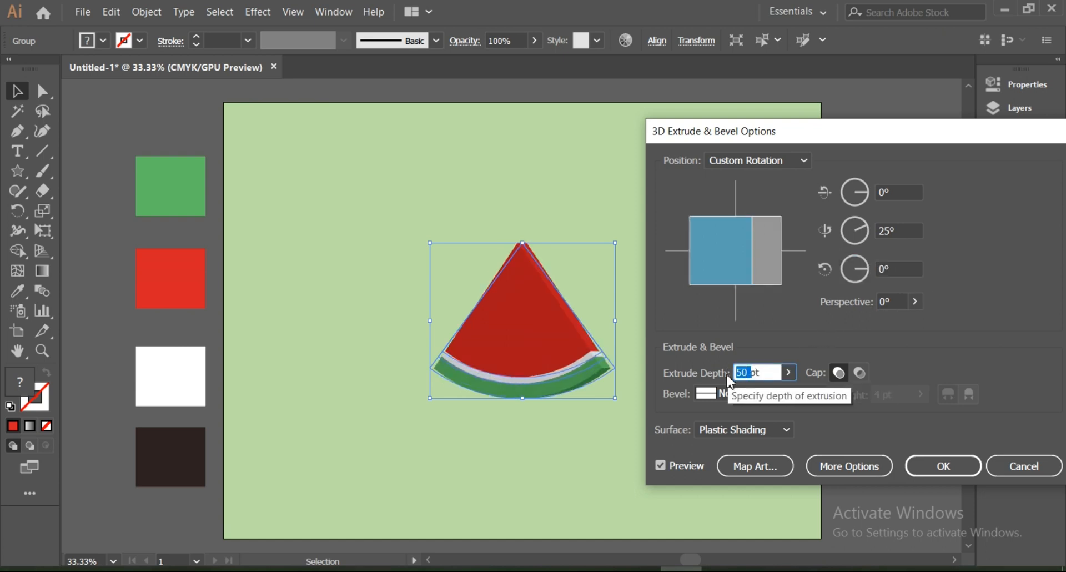
{"action": "type", "text": "130"}
{"action": "left_click", "coordinate": [906, 265]}
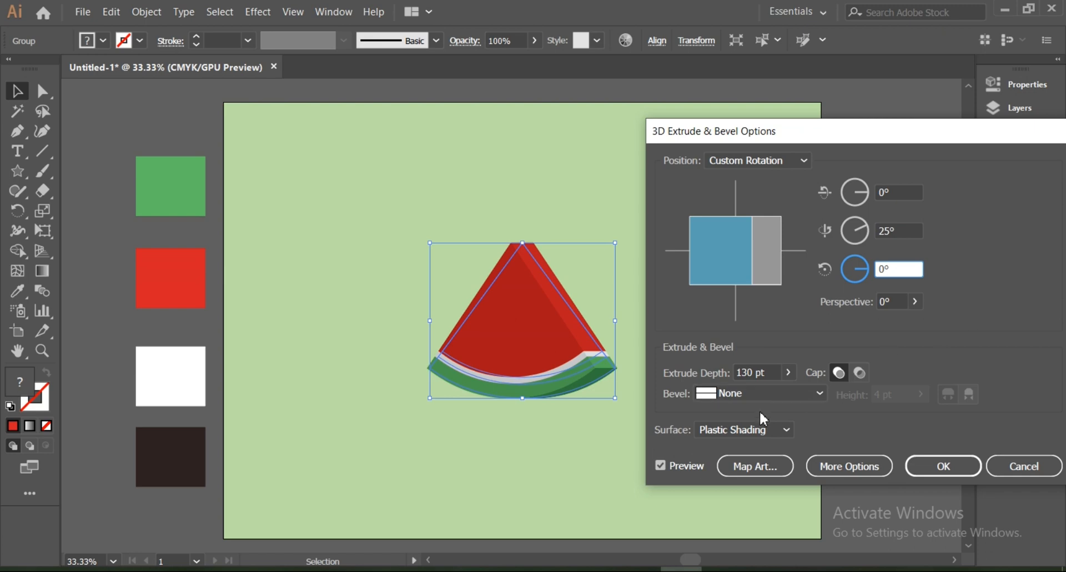
{"action": "left_click", "coordinate": [749, 371]}
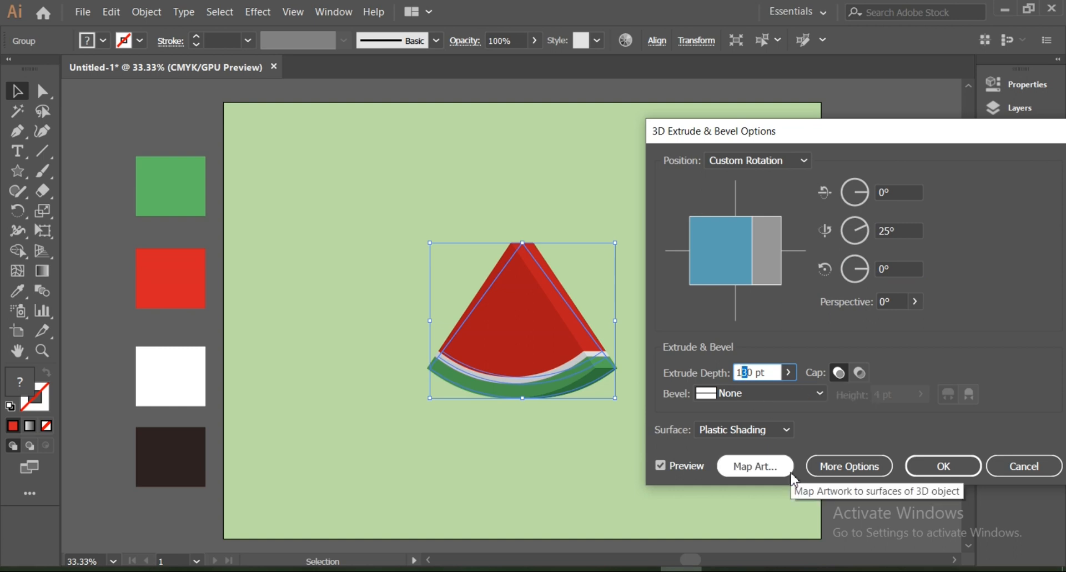
{"action": "type", "text": "2"}
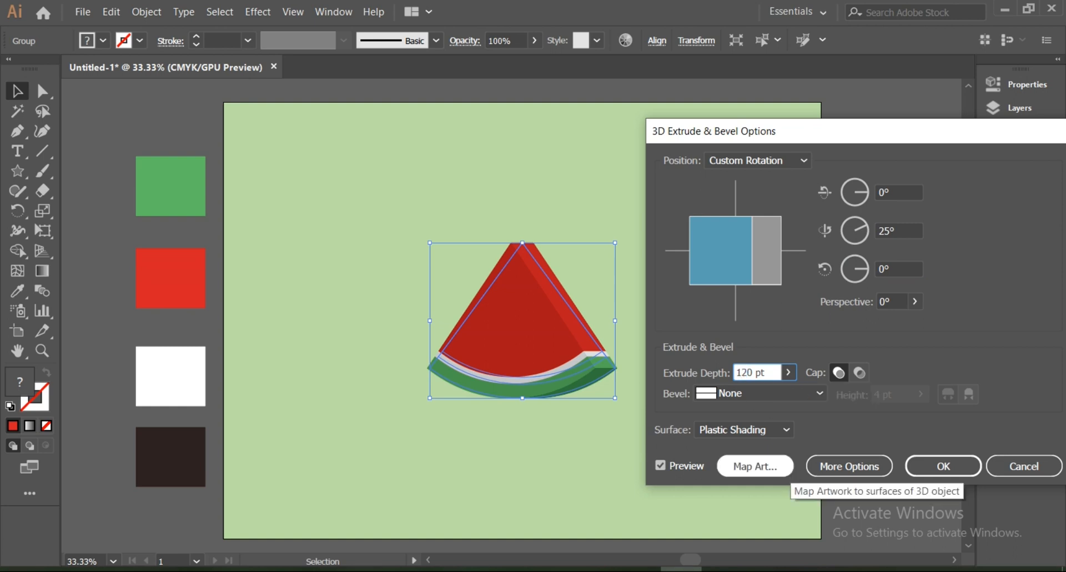
Apply the 3D Extrude & Bevel settings to the watermelon slice and deselect it.
{"action": "left_click", "coordinate": [906, 271]}
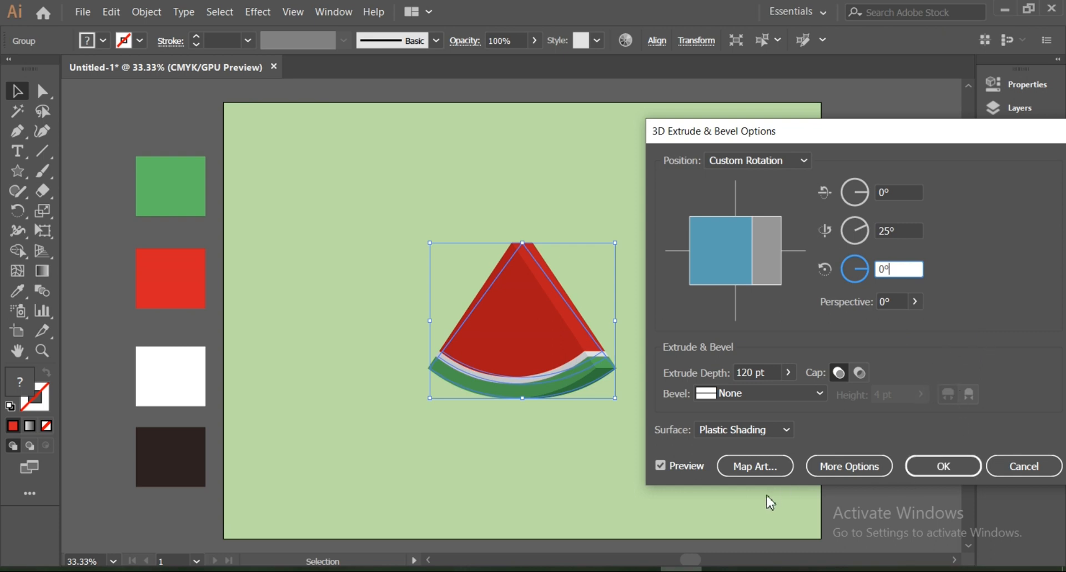
{"action": "left_click", "coordinate": [945, 465]}
{"action": "left_click", "coordinate": [887, 295]}
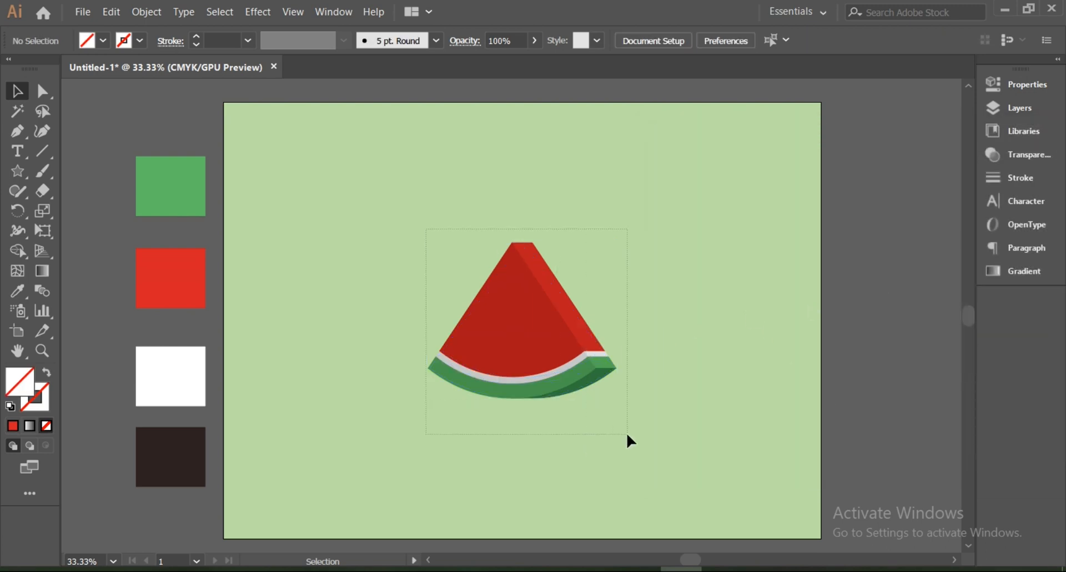
Expand the appearance of the extruded watermelon slice into editable shapes.
{"action": "left_click_drag", "start_coordinate": [627, 435], "coordinate": [628, 436]}
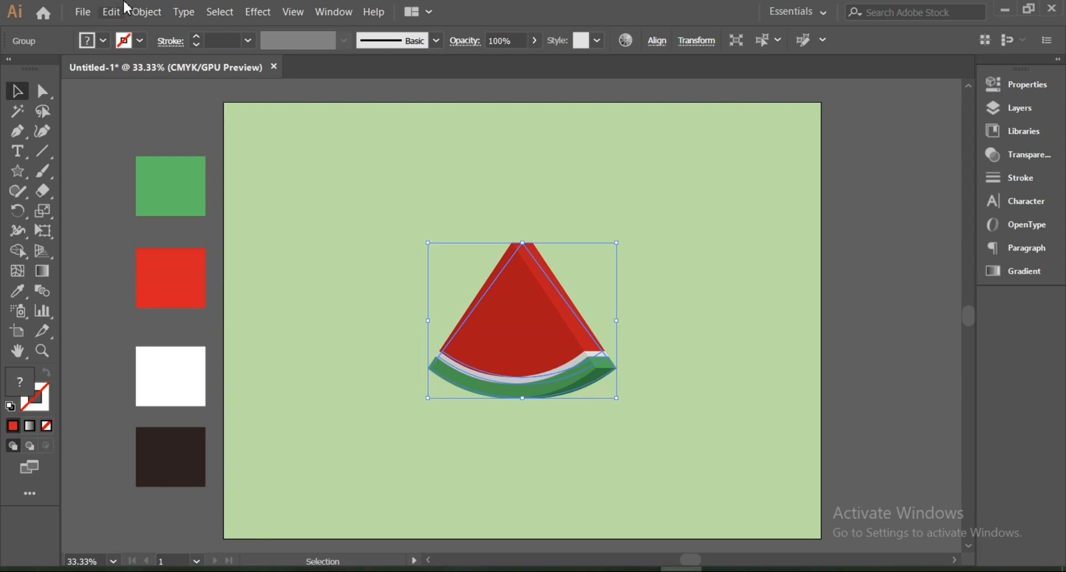
{"action": "left_click", "coordinate": [147, 11]}
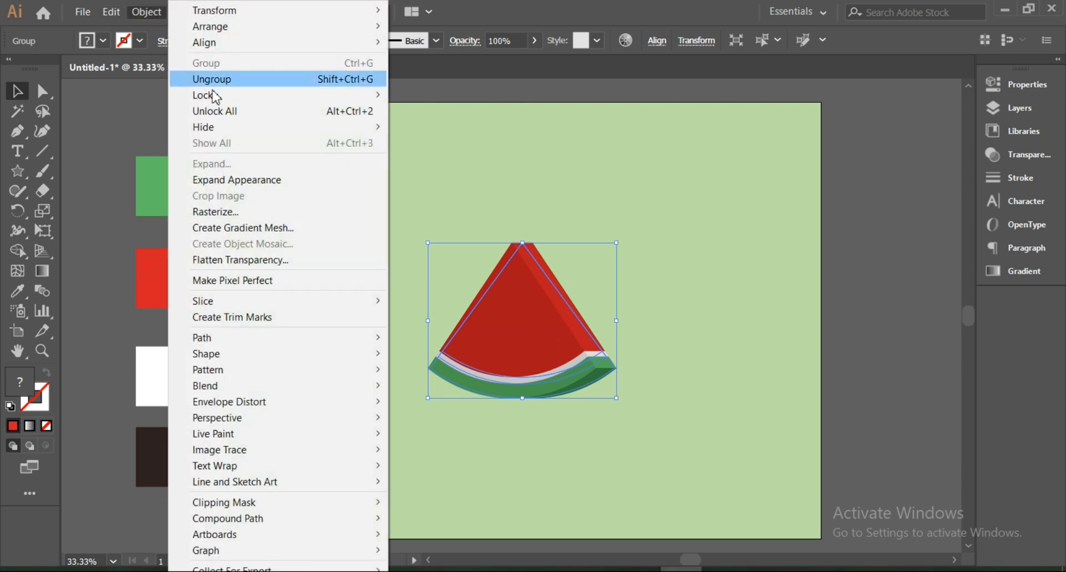
{"action": "left_click", "coordinate": [275, 179]}
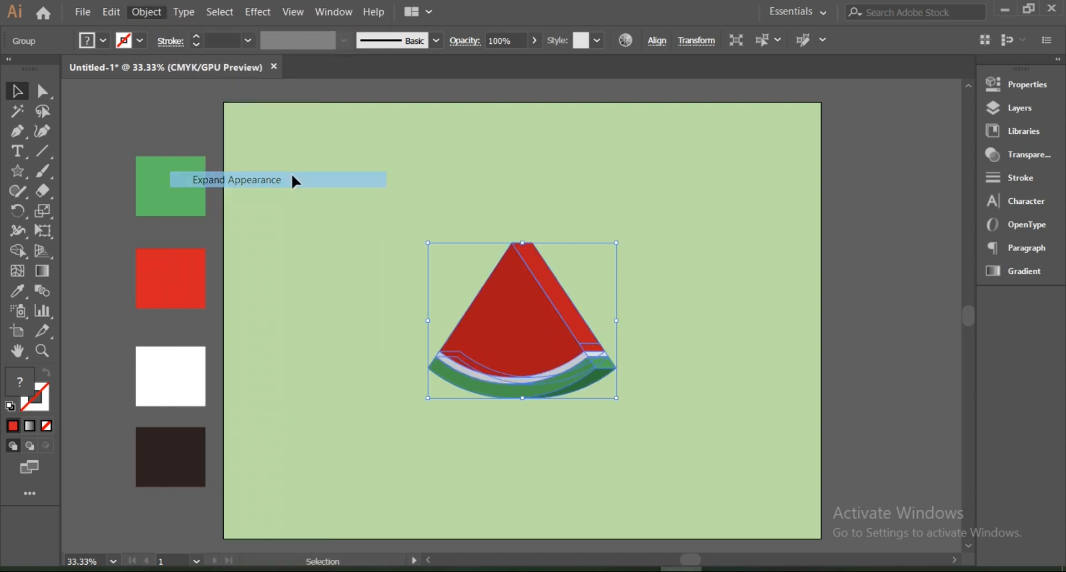
{"action": "left_click", "coordinate": [916, 239]}
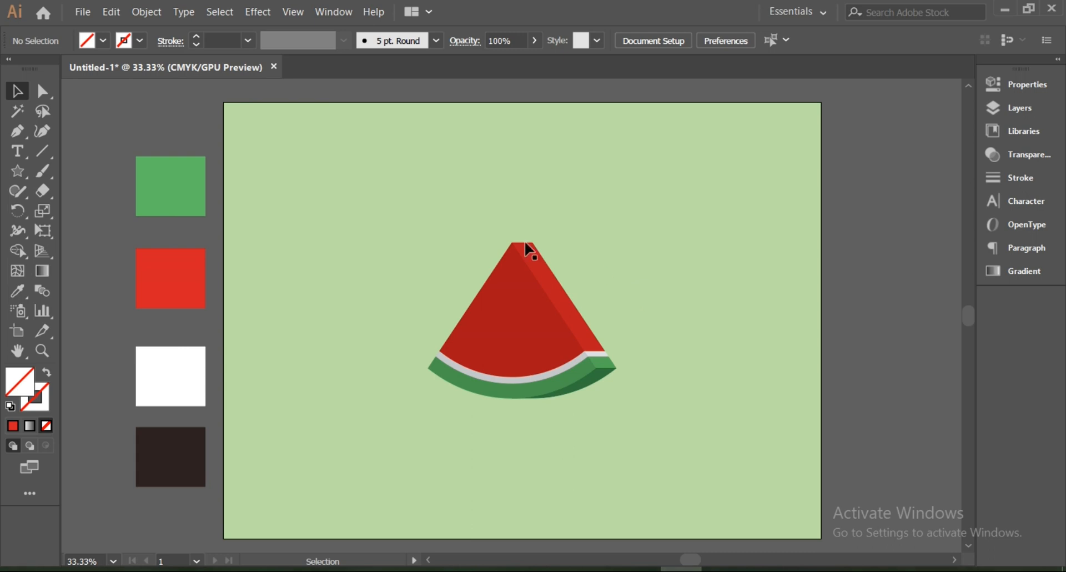
Enlarge the whole watermelon slice proportionally about its centre.
{"action": "left_click_drag", "start_coordinate": [638, 428], "coordinate": [641, 425]}
{"action": "key", "text": "a"}
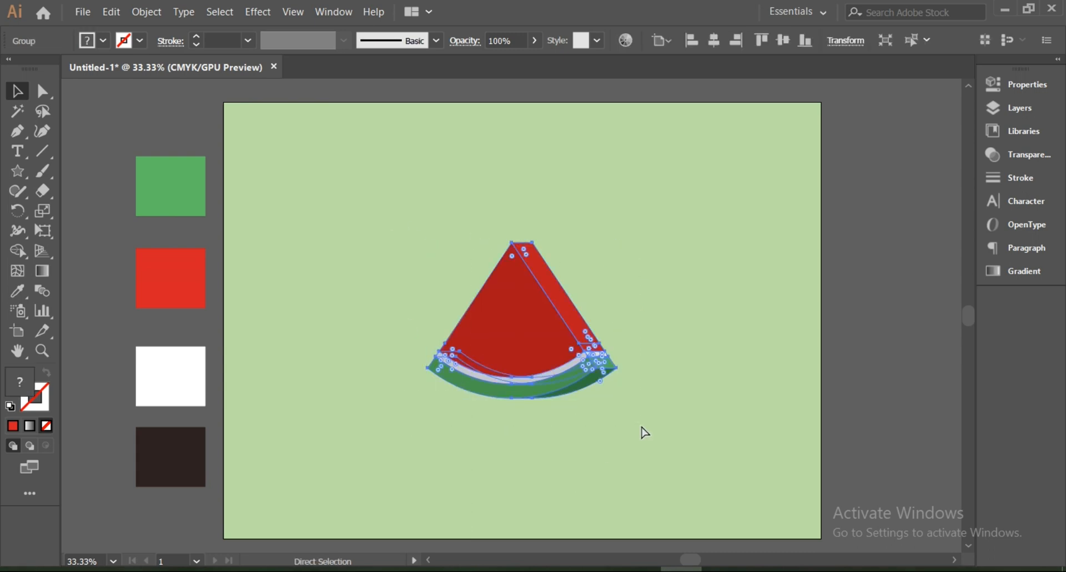
{"action": "key", "text": "v"}
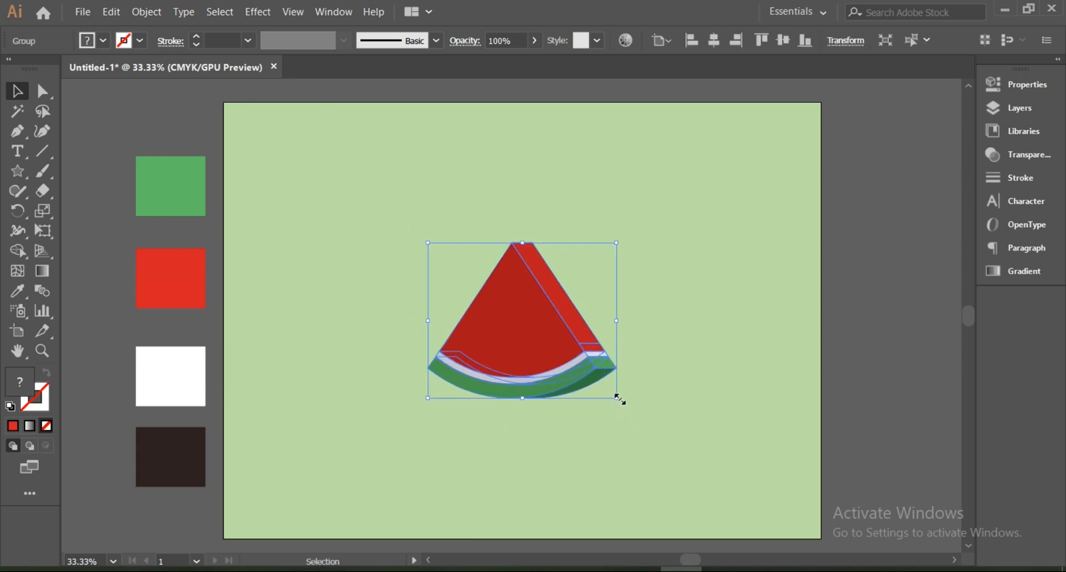
{"action": "left_click_drag", "start_coordinate": [618, 399], "coordinate": [644, 445]}
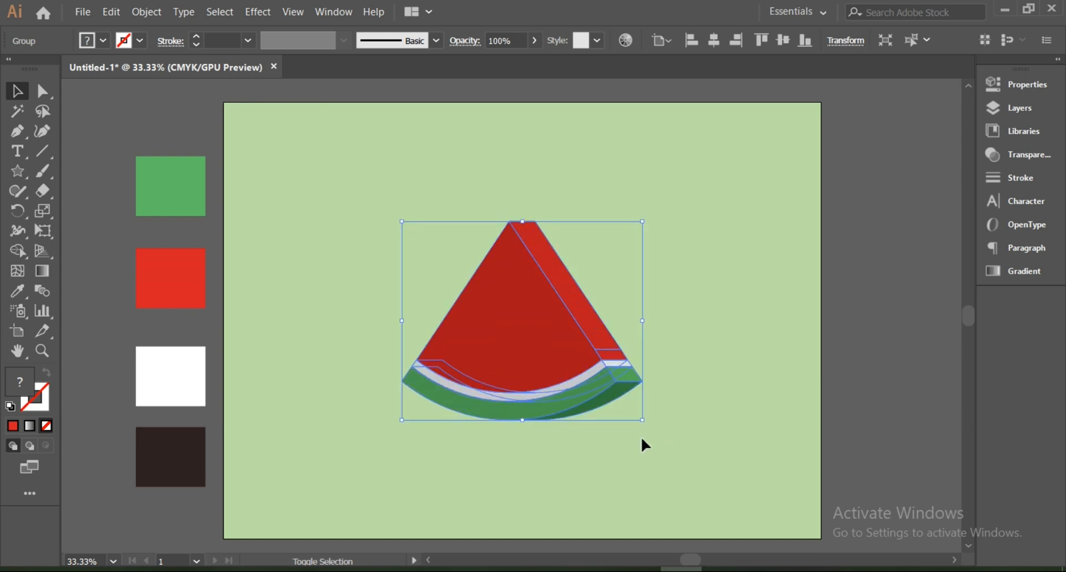
{"action": "left_click", "coordinate": [767, 371]}
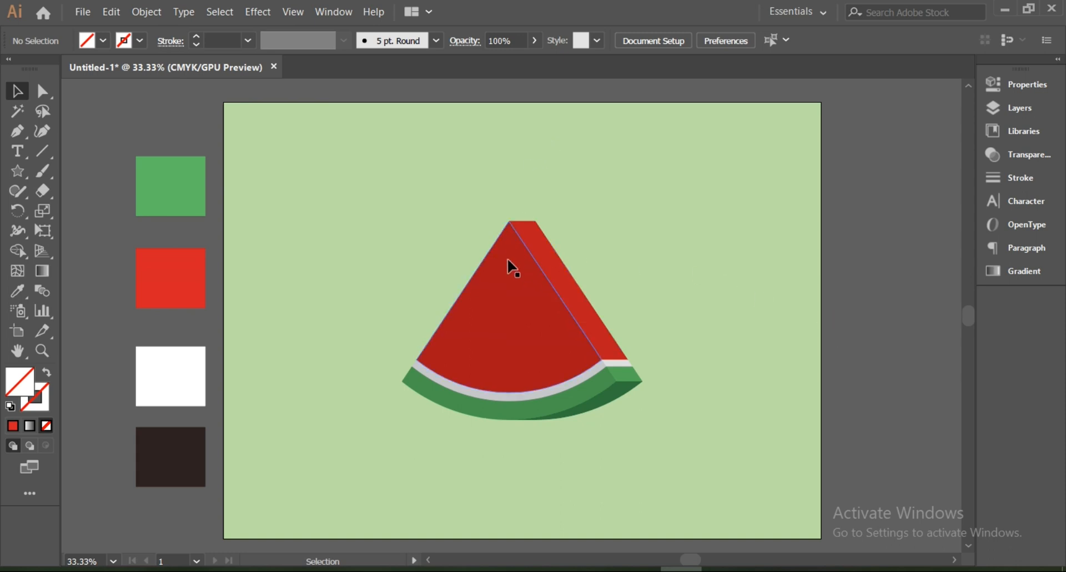
Ungroup the watermelon slice twice so that its individual faces can be selected separately.
{"action": "right_click", "coordinate": [508, 302]}
{"action": "left_click", "coordinate": [566, 422]}
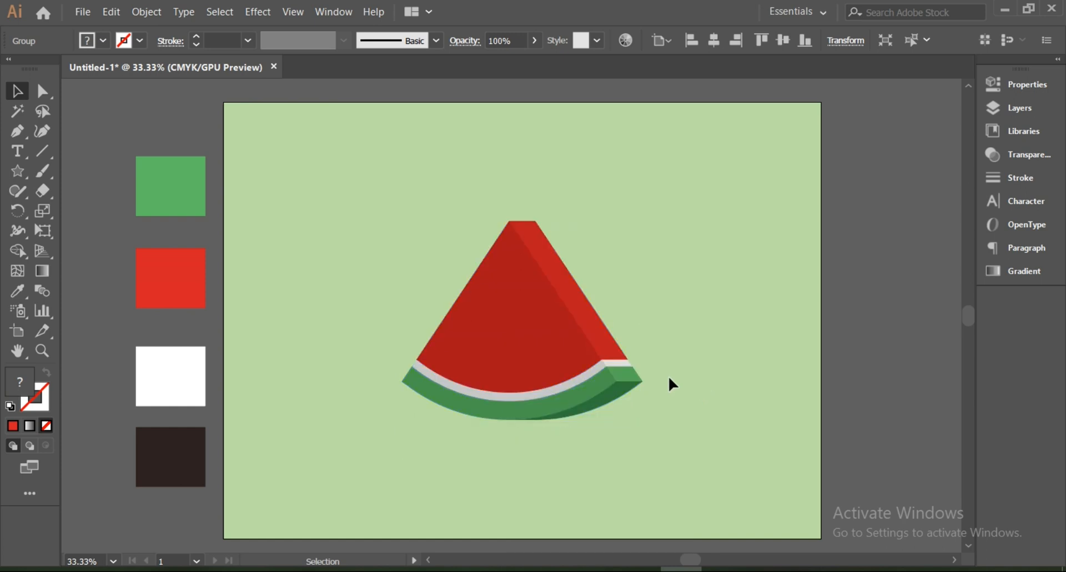
{"action": "left_click", "coordinate": [669, 381]}
{"action": "left_click", "coordinate": [526, 318]}
{"action": "right_click", "coordinate": [526, 318]}
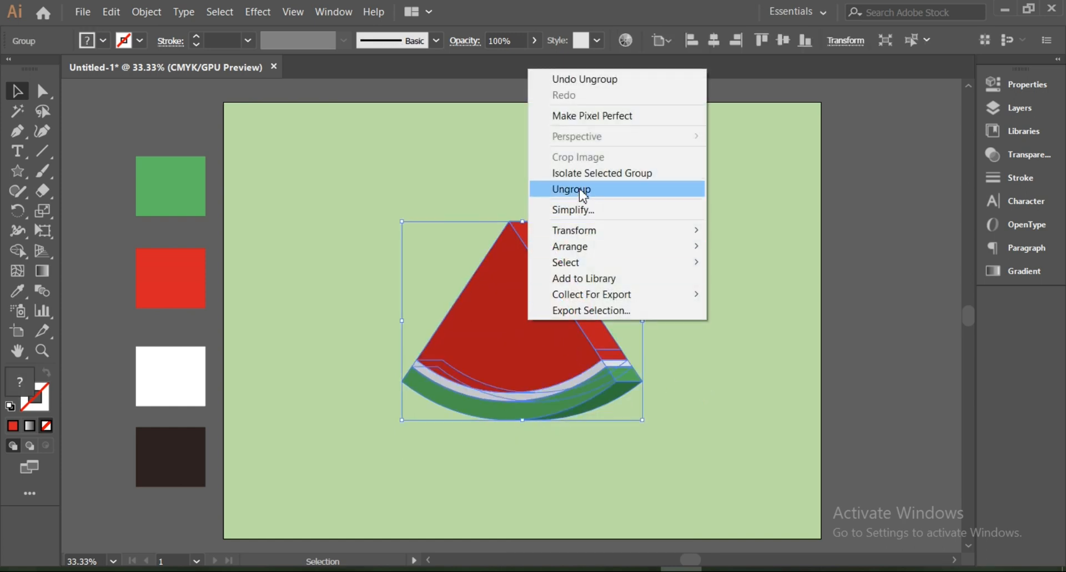
{"action": "left_click", "coordinate": [556, 190]}
Change the fill of the slice's red front face to the lighter red #D13B46.
{"action": "left_click", "coordinate": [515, 340]}
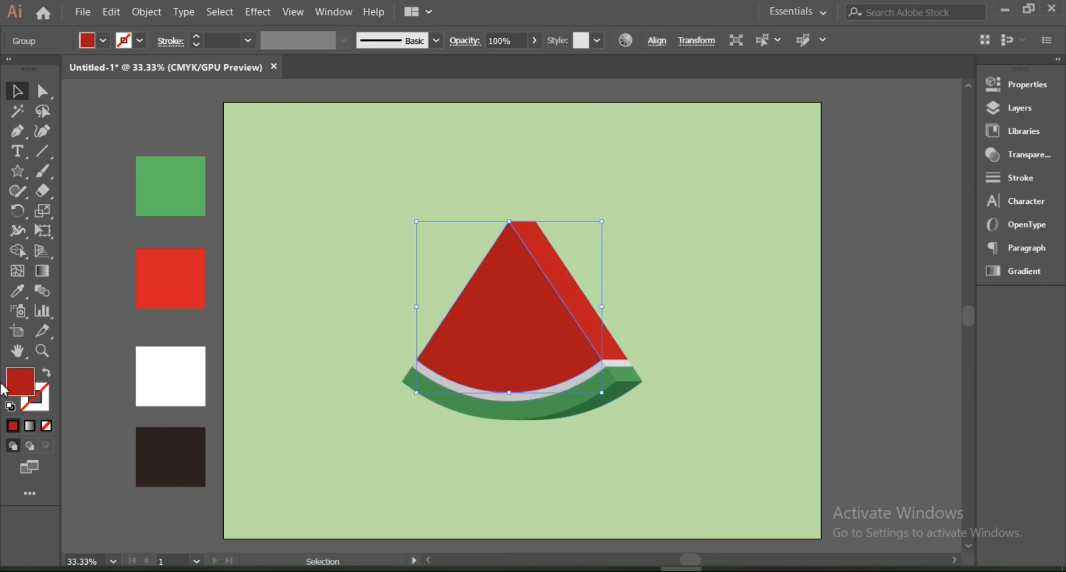
{"action": "double_click", "coordinate": [19, 383]}
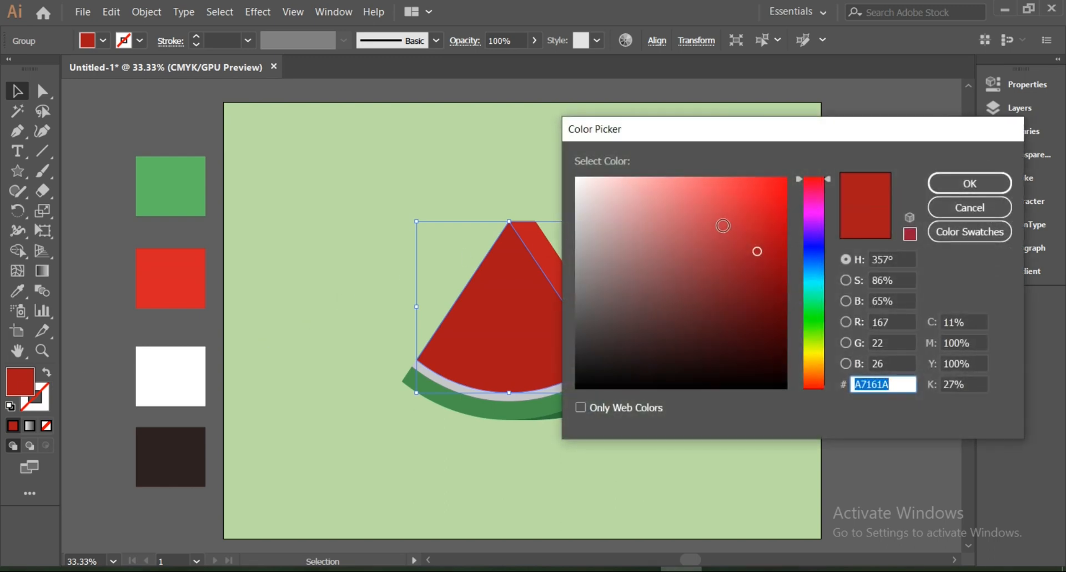
{"action": "left_click_drag", "start_coordinate": [705, 205], "coordinate": [728, 212]}
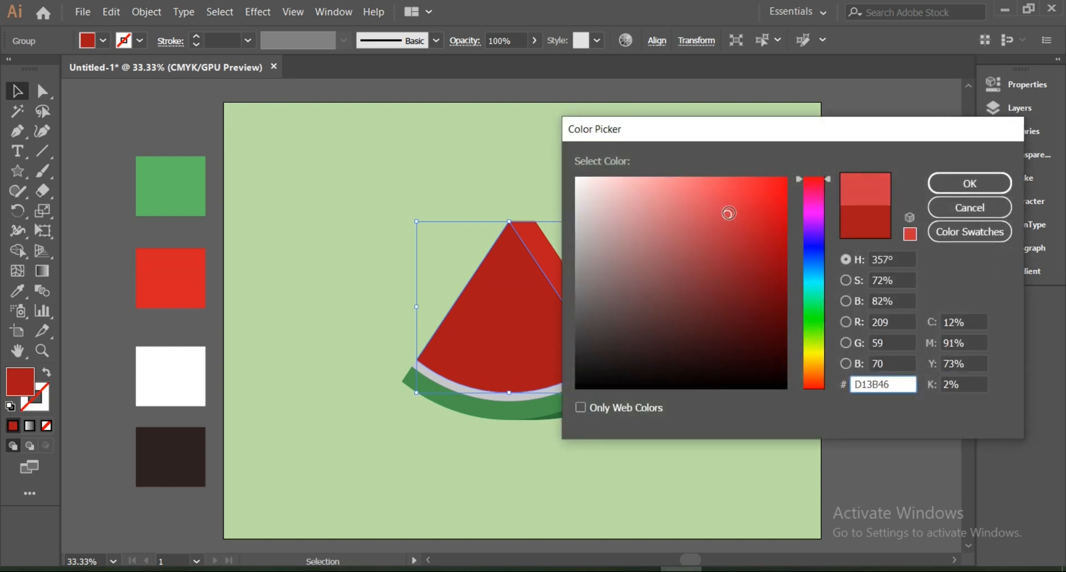
{"action": "left_click", "coordinate": [969, 182]}
{"action": "left_click", "coordinate": [900, 186]}
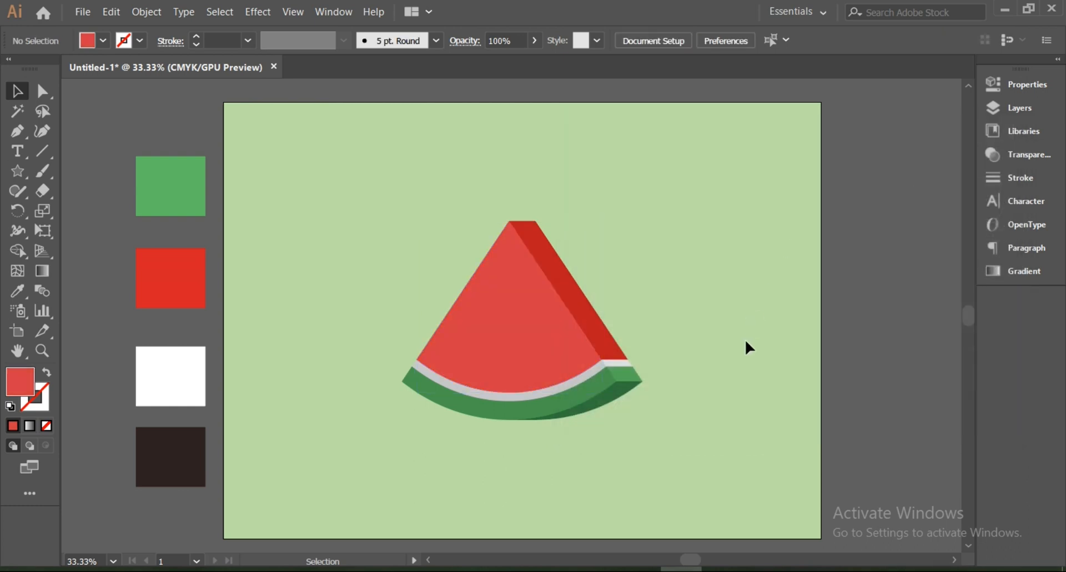
Fill the dark underside of the rind with the dark brown sample colour, then lighten it to #4C3C3C.
{"action": "left_click", "coordinate": [631, 394]}
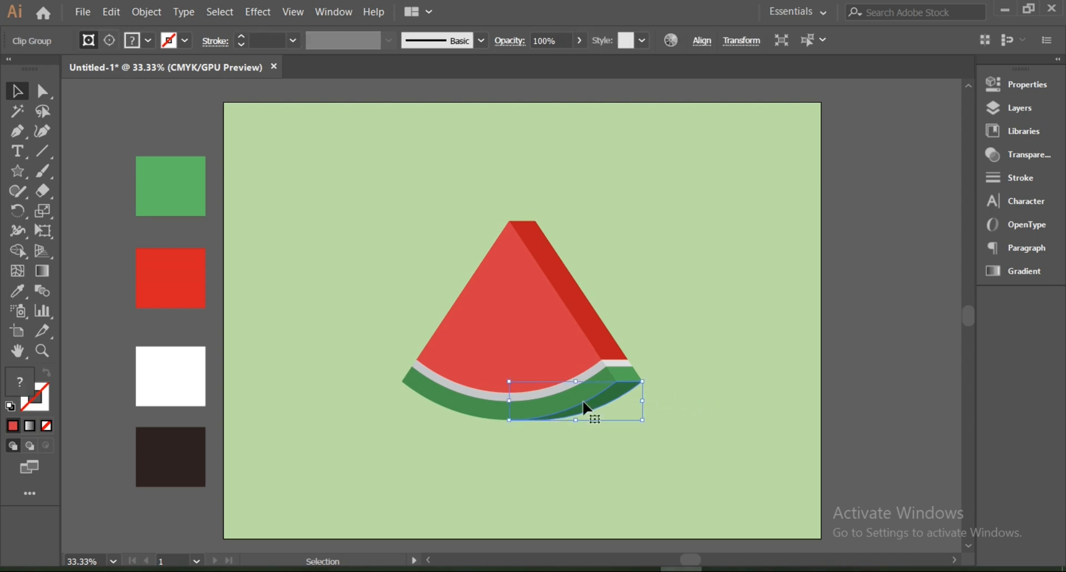
{"action": "left_click", "coordinate": [22, 297]}
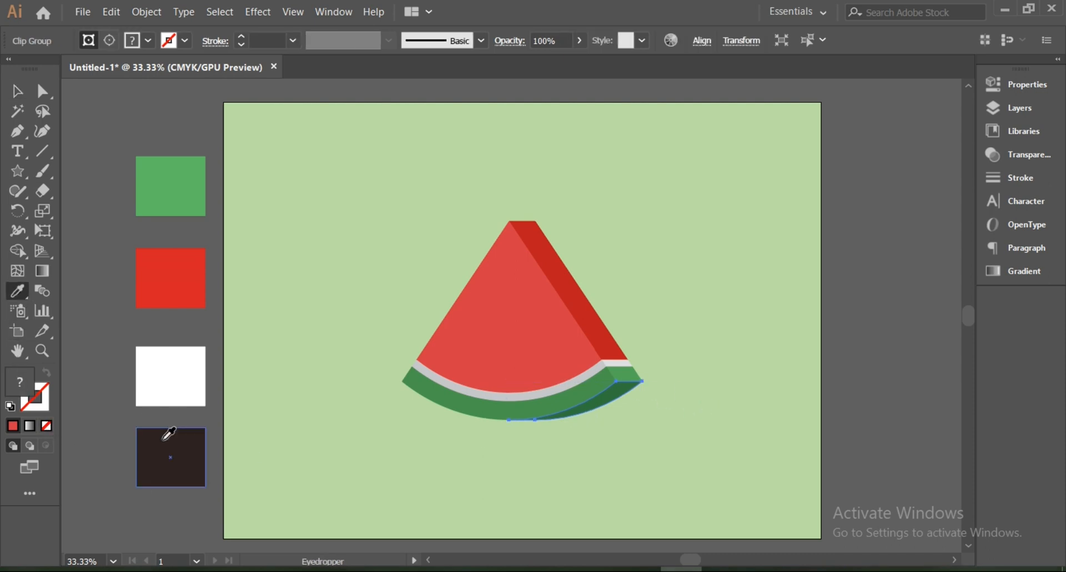
{"action": "left_click", "coordinate": [165, 438]}
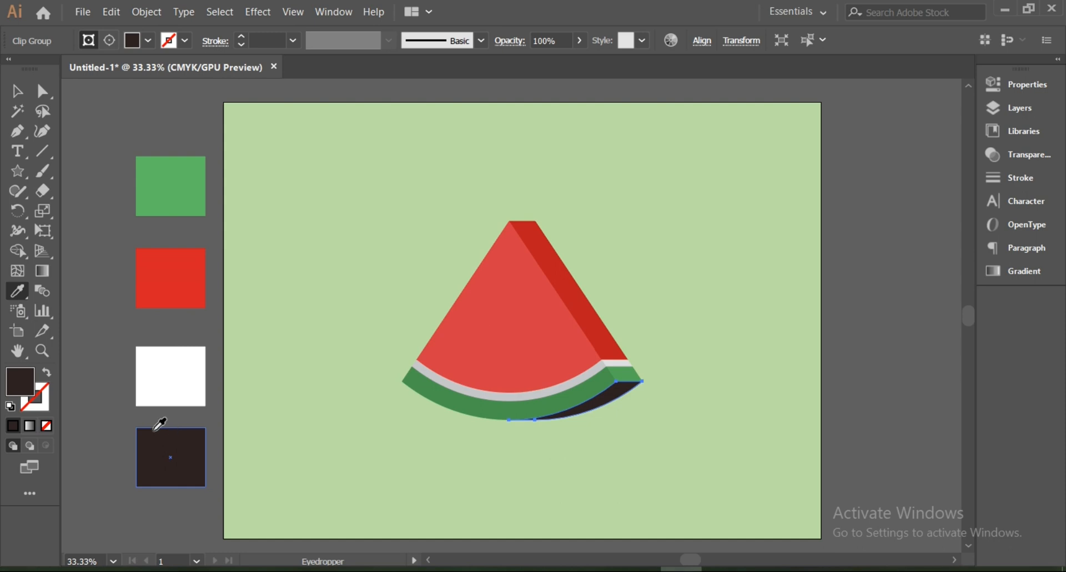
{"action": "double_click", "coordinate": [20, 393]}
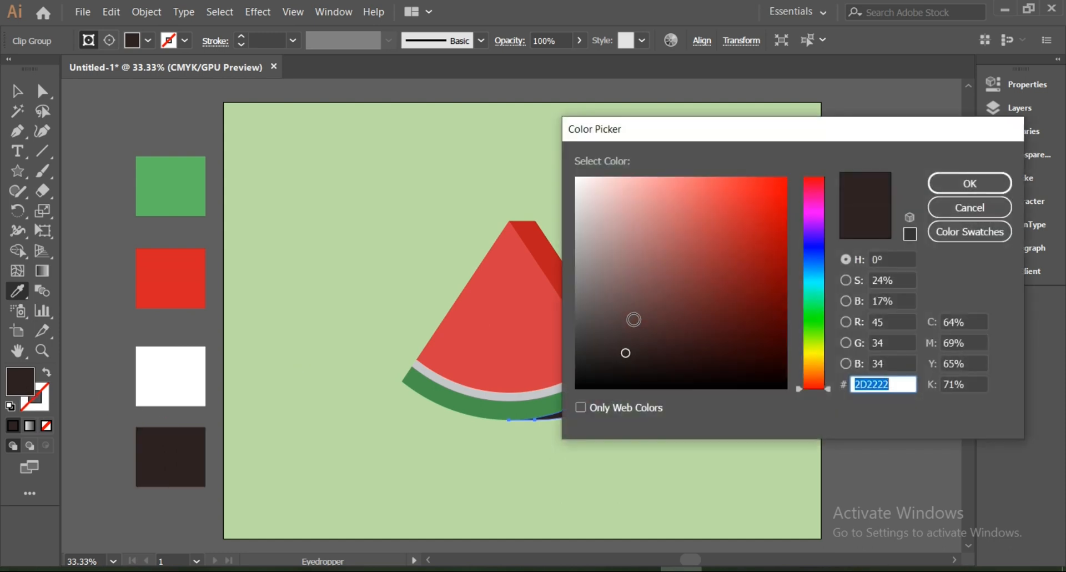
{"action": "left_click", "coordinate": [620, 325]}
{"action": "left_click", "coordinate": [957, 183]}
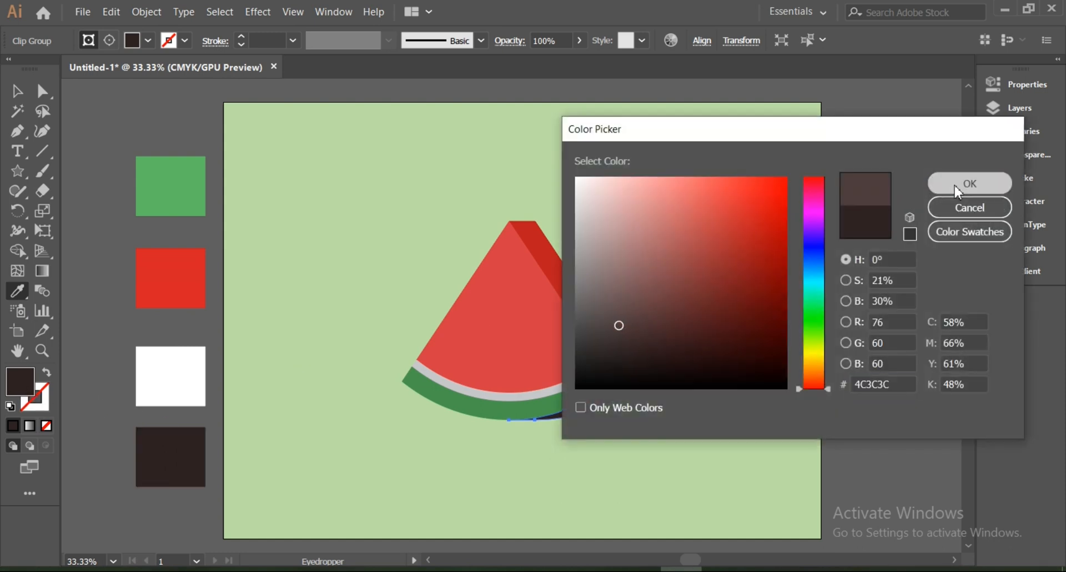
{"action": "left_click", "coordinate": [17, 90]}
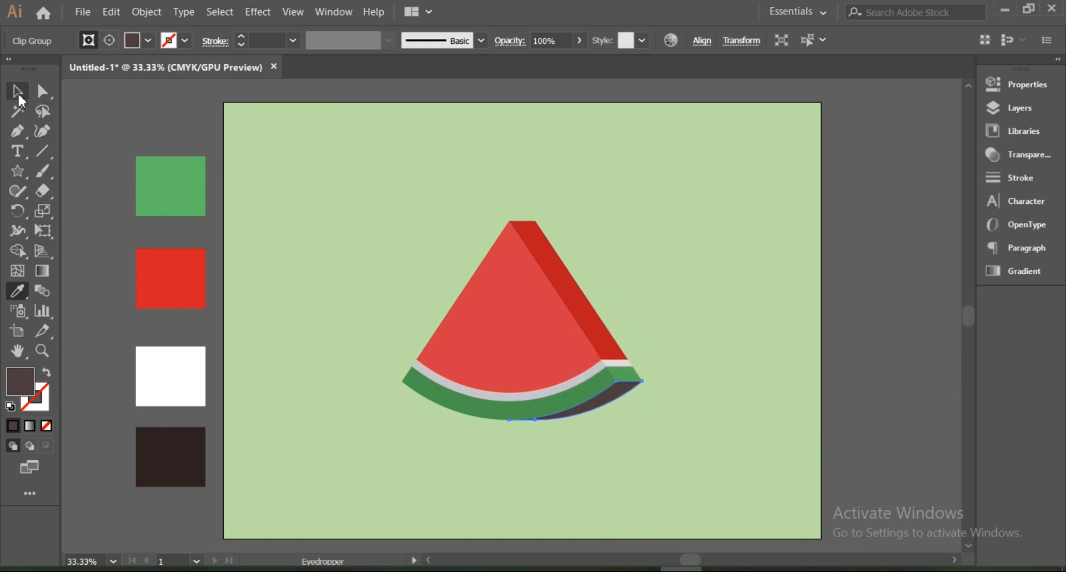
{"action": "left_click", "coordinate": [270, 195]}
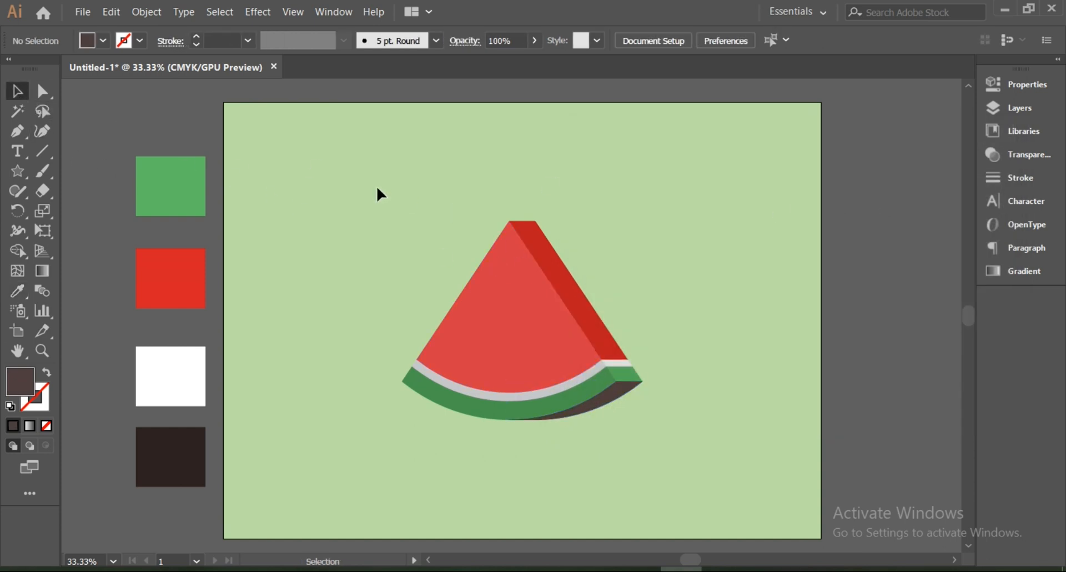
Group all the shapes of the watermelon slice.
{"action": "left_click_drag", "start_coordinate": [379, 199], "coordinate": [672, 466]}
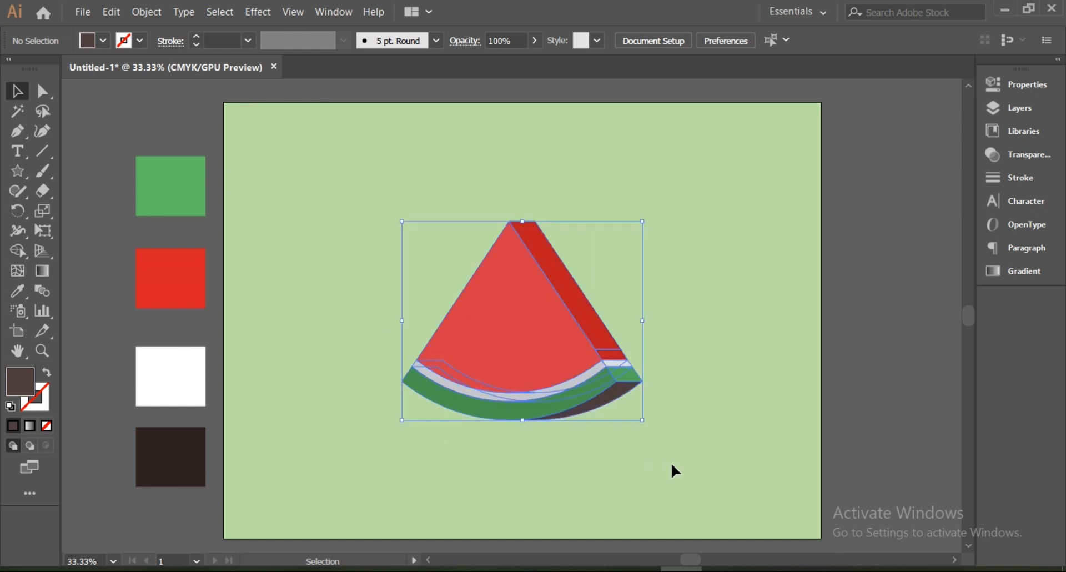
{"action": "key", "text": "ctrl+g"}
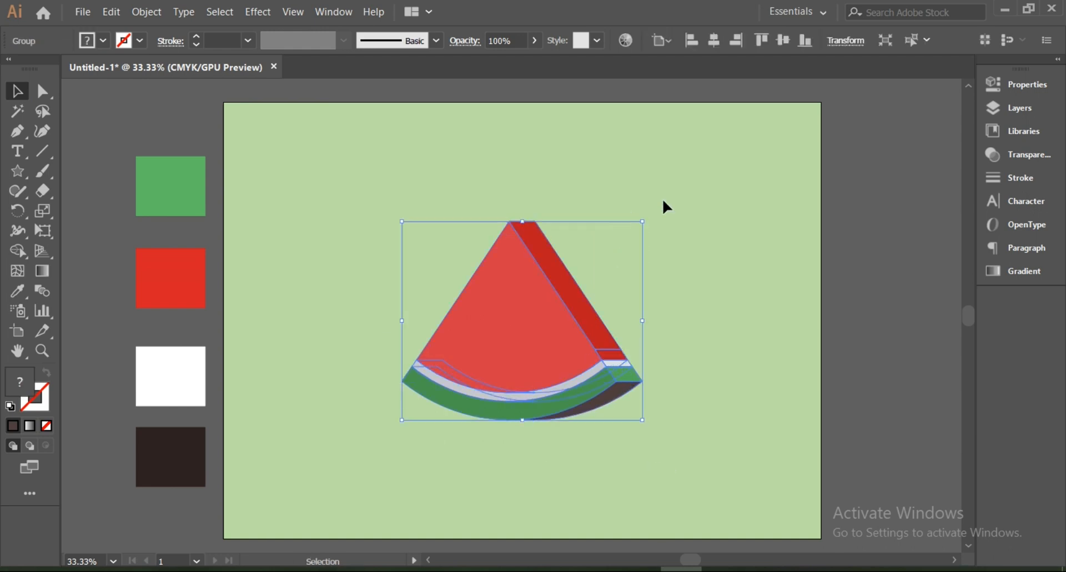
{"action": "left_click", "coordinate": [662, 198]}
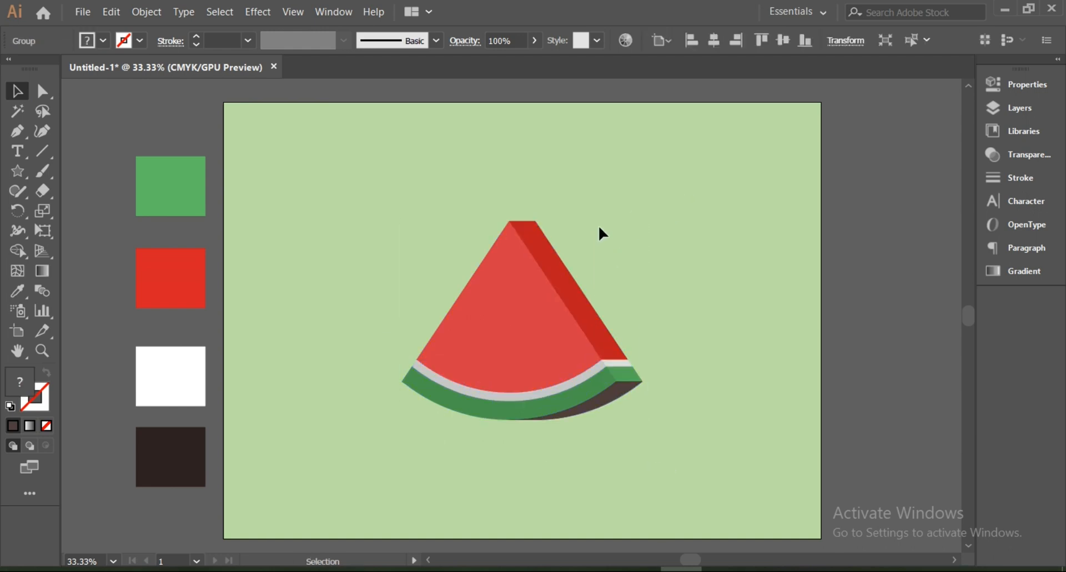
Draw a brown teardrop-shaped seed about 219 px wide and 298 px high with the Pen tool, beside the slice near the artboard's upper-left corner.
{"action": "left_click", "coordinate": [18, 133]}
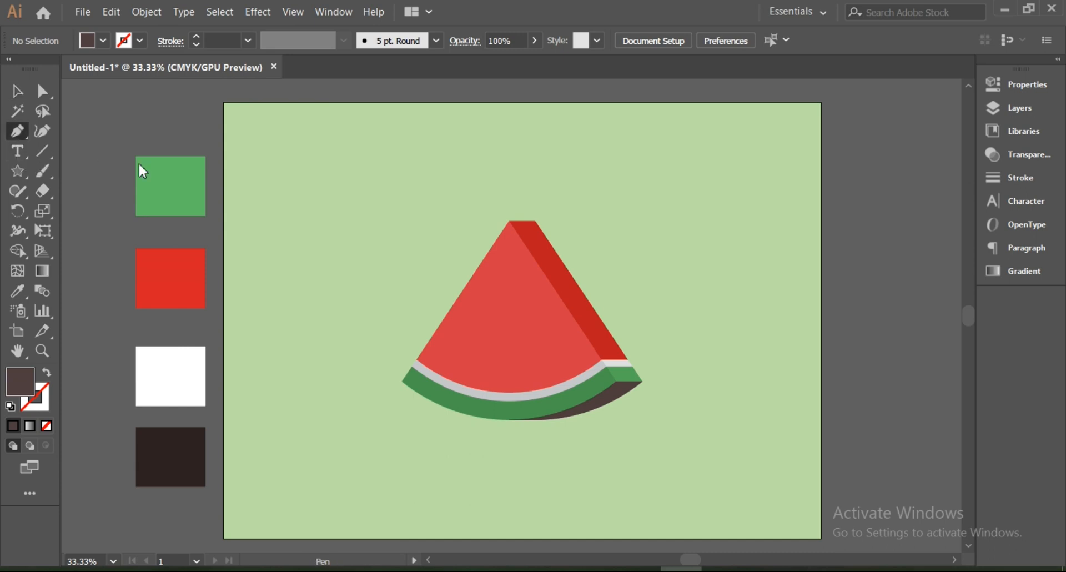
{"action": "left_click", "coordinate": [278, 177]}
{"action": "left_click_drag", "start_coordinate": [273, 298], "coordinate": [354, 317]}
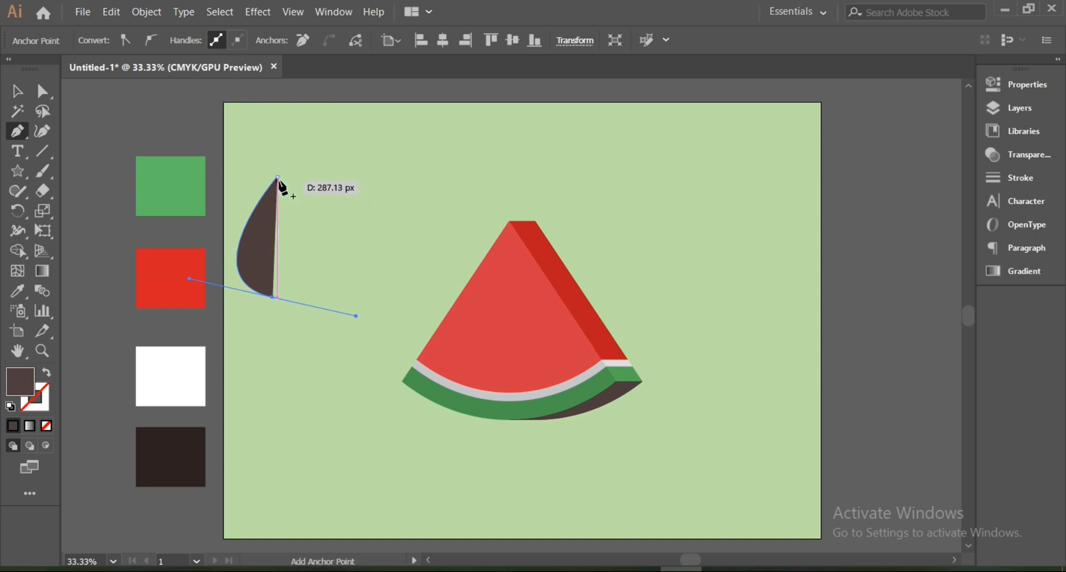
{"action": "left_click_drag", "start_coordinate": [278, 177], "coordinate": [236, 157]}
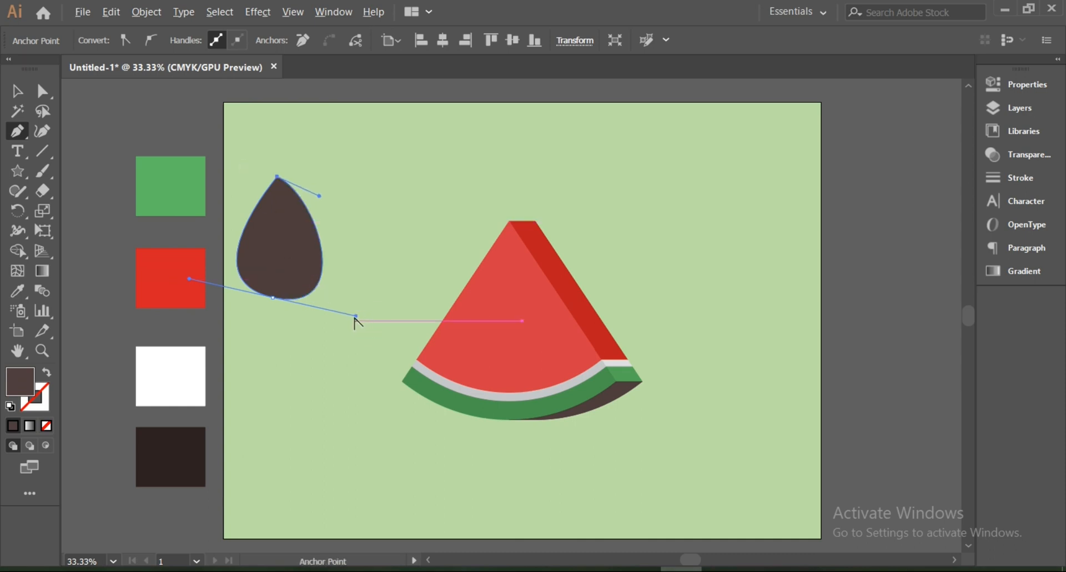
{"action": "left_click_drag", "start_coordinate": [356, 316], "coordinate": [363, 294]}
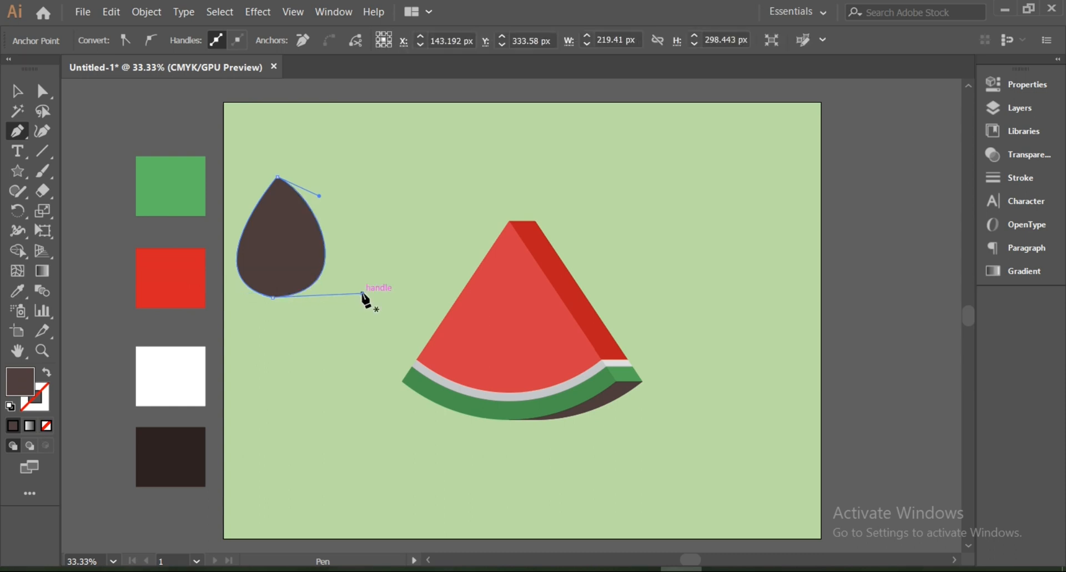
{"action": "left_click", "coordinate": [17, 92]}
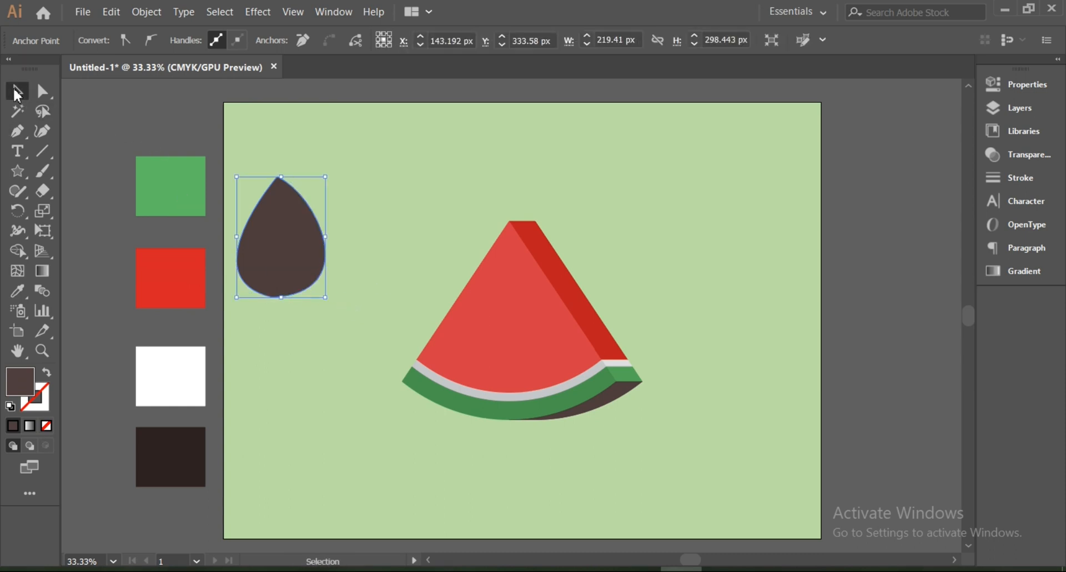
{"action": "left_click", "coordinate": [162, 133]}
Rotate the seed about 45° clockwise so that its tip points to the upper right.
{"action": "left_click", "coordinate": [278, 228]}
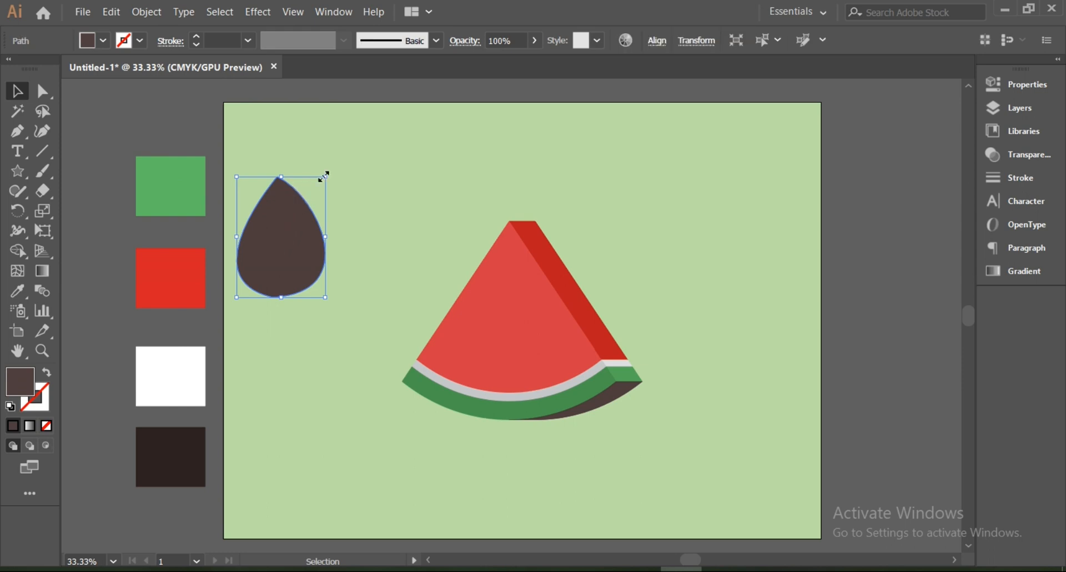
{"action": "left_click_drag", "start_coordinate": [335, 174], "coordinate": [337, 227]}
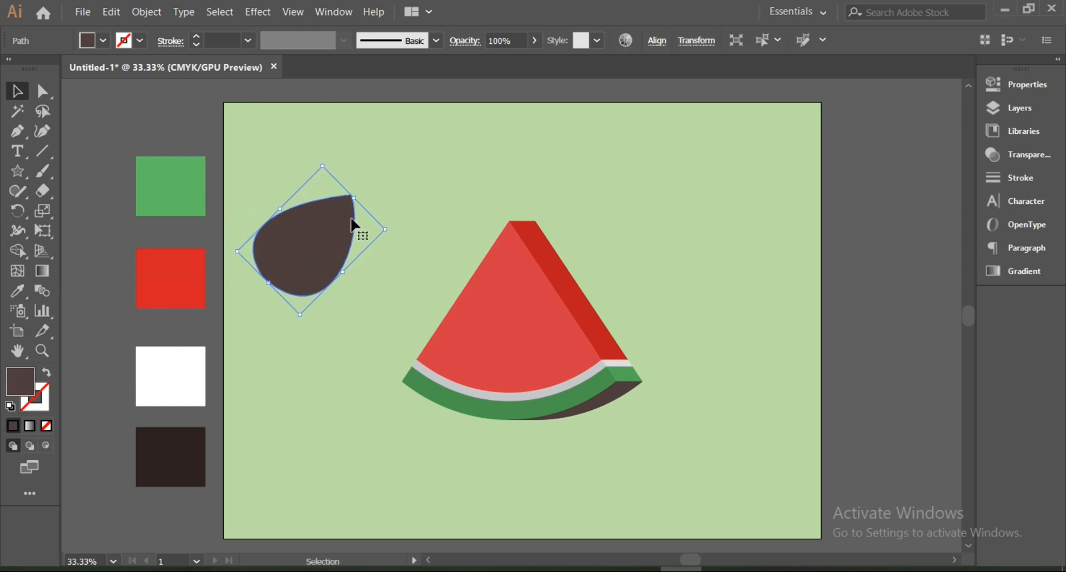
{"action": "left_click", "coordinate": [366, 183]}
Duplicate the seed with a slight offset up and to the left, and select both overlapping copies.
{"action": "left_click", "coordinate": [334, 229]}
{"action": "left_click_drag", "start_coordinate": [335, 230], "coordinate": [322, 223]}
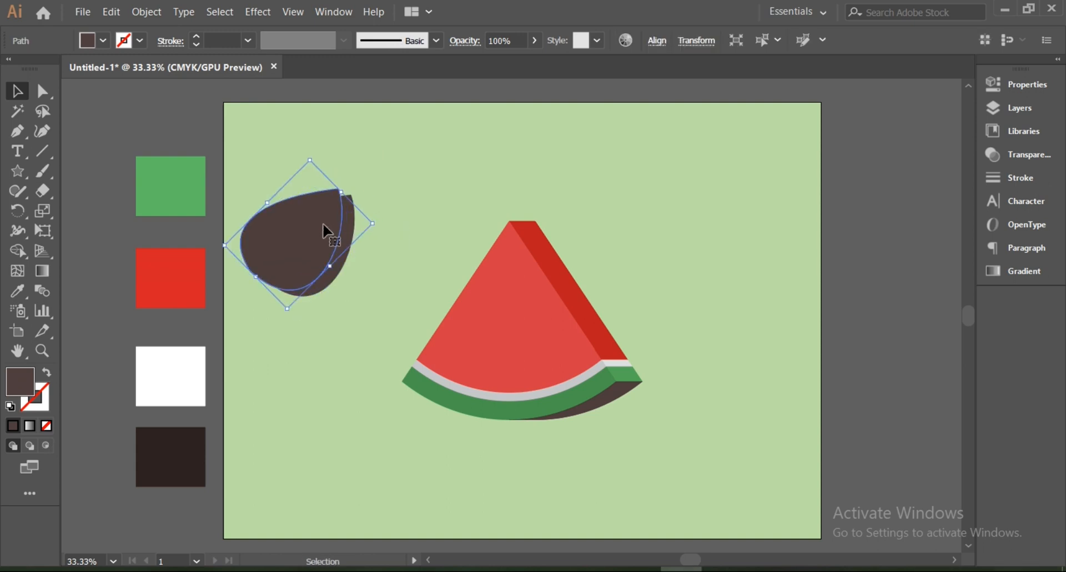
{"action": "left_click_drag", "start_coordinate": [369, 288], "coordinate": [266, 302]}
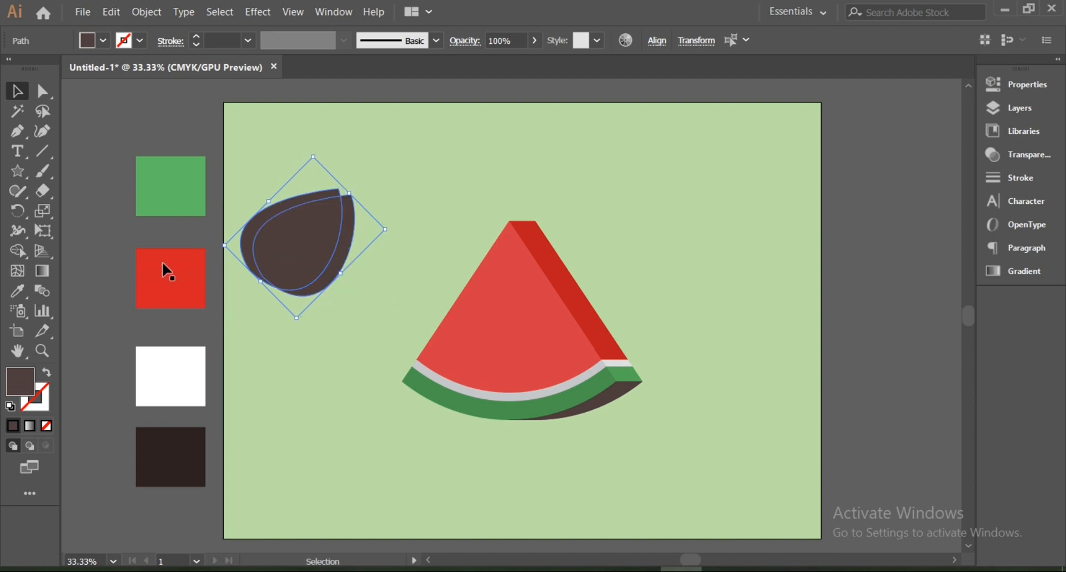
Trim away the part of the offset copy that sticks out beyond the original seed with the Shape Builder tool.
{"action": "left_click", "coordinate": [20, 251]}
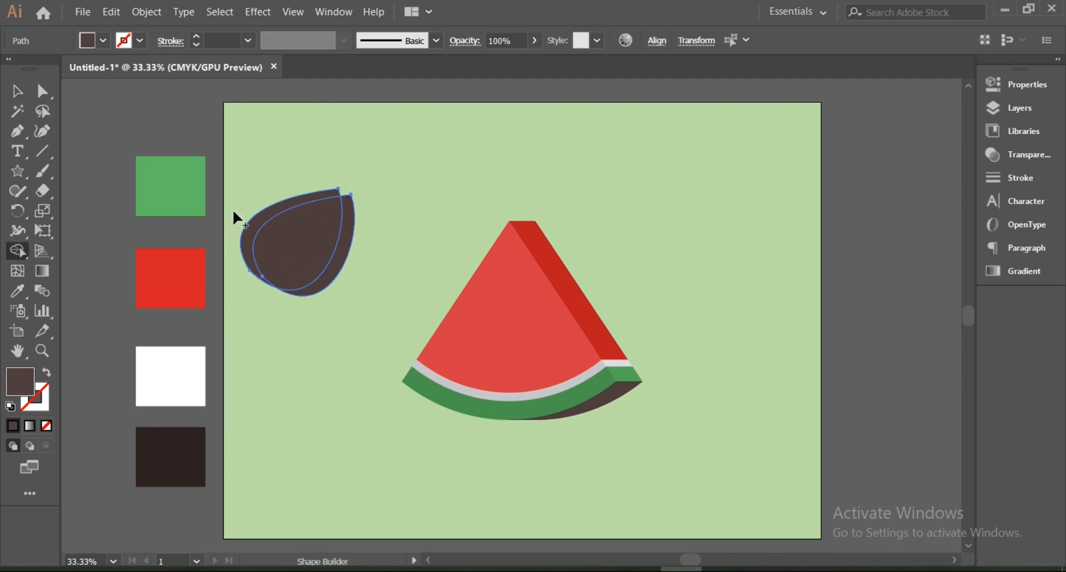
{"action": "left_click", "coordinate": [288, 201], "text": "alt"}
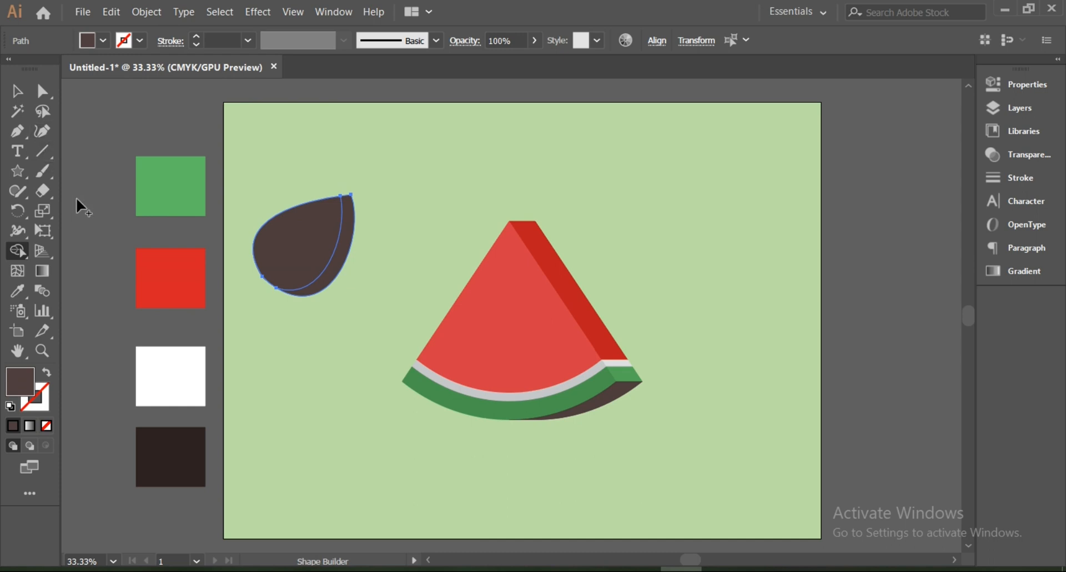
{"action": "left_click", "coordinate": [17, 91]}
{"action": "left_click", "coordinate": [93, 108]}
Recolour the larger inner part of the seed to the lighter brown 5B5050, leaving the crescent as a darker edge.
{"action": "left_click", "coordinate": [300, 245]}
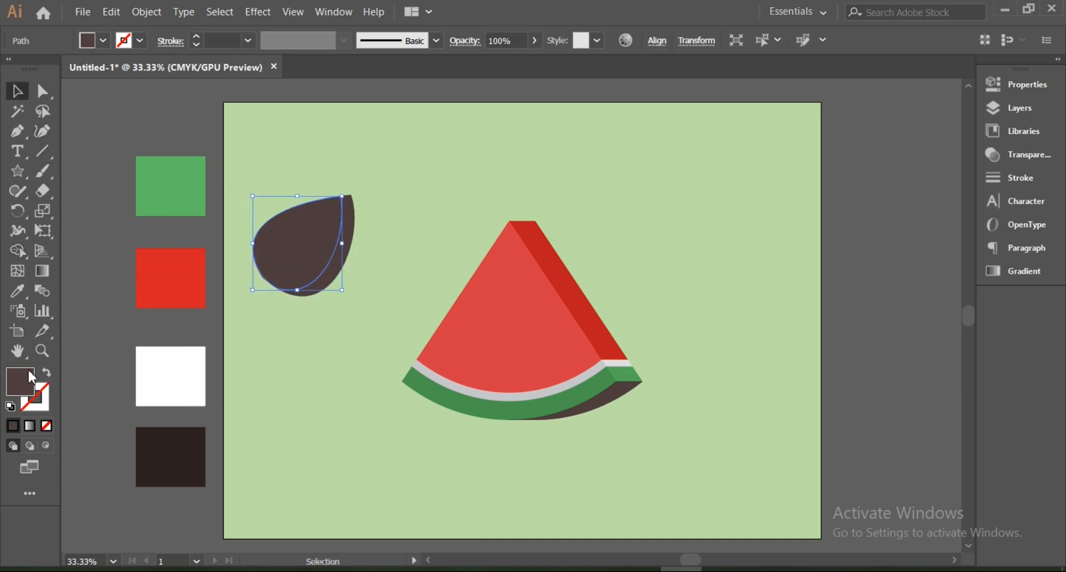
{"action": "double_click", "coordinate": [20, 381]}
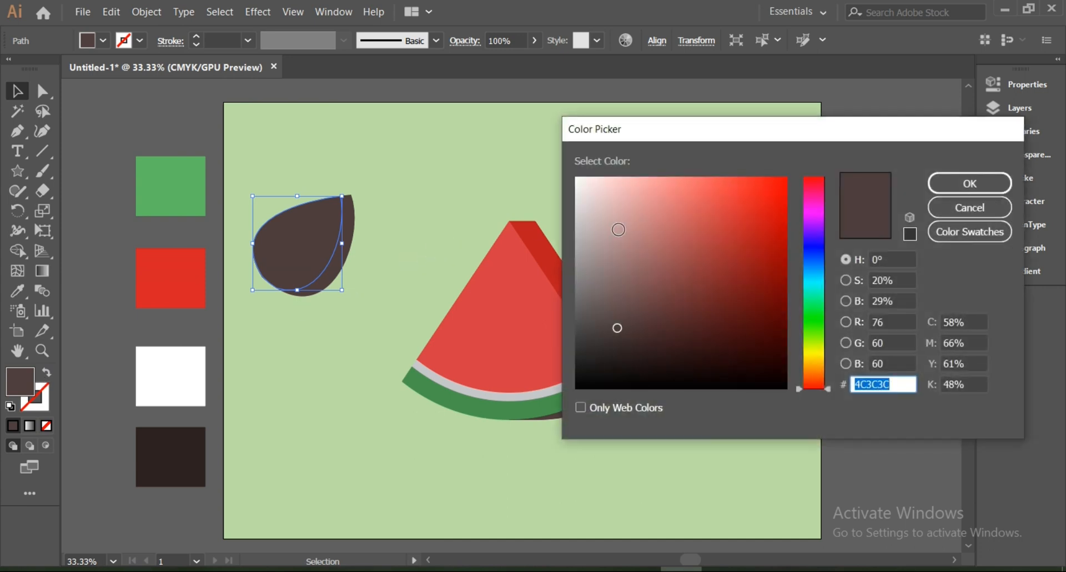
{"action": "left_click", "coordinate": [600, 312]}
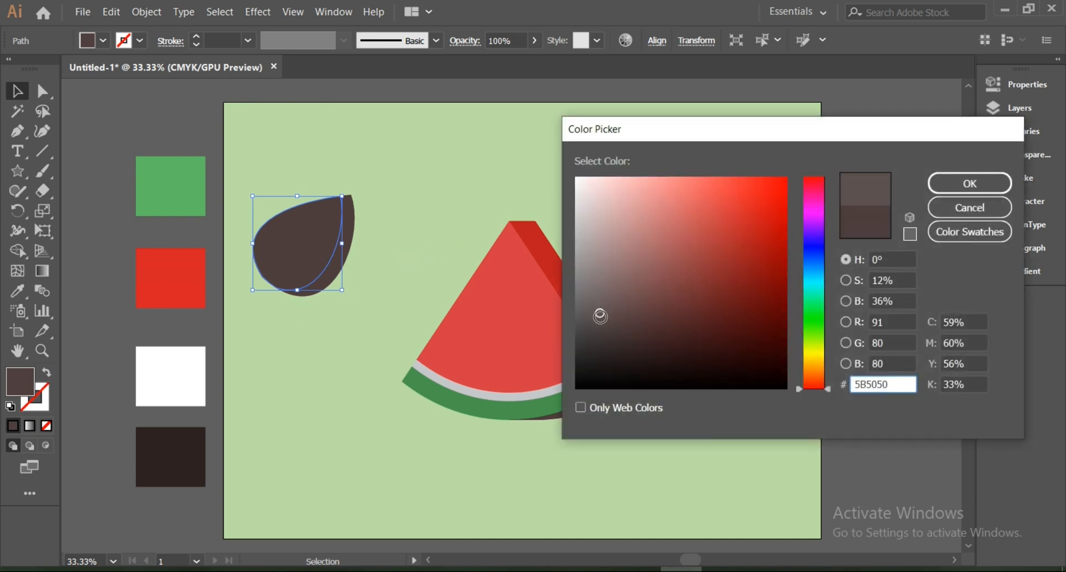
{"action": "left_click", "coordinate": [935, 184]}
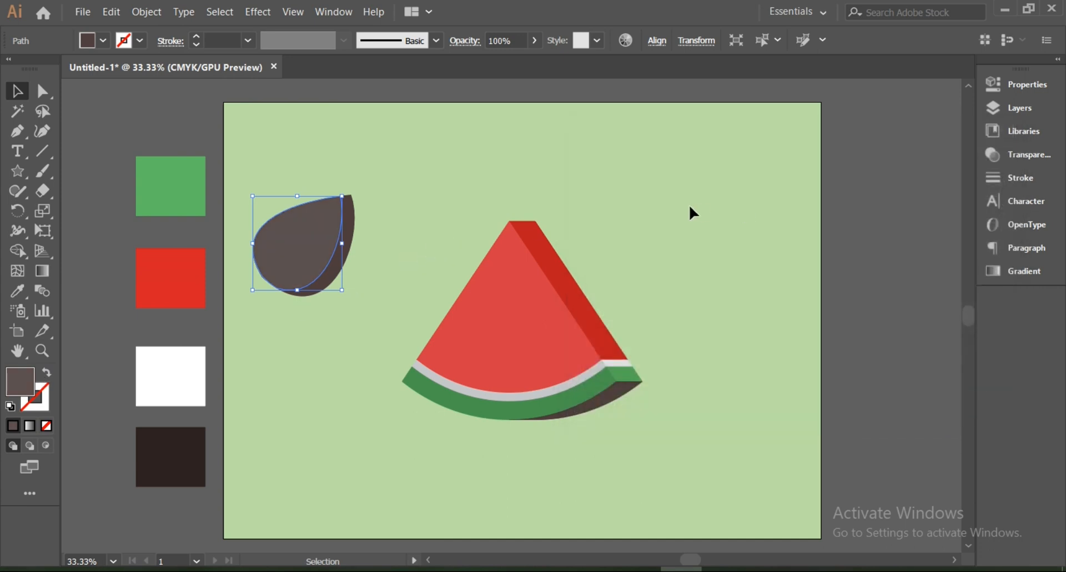
{"action": "left_click", "coordinate": [763, 196]}
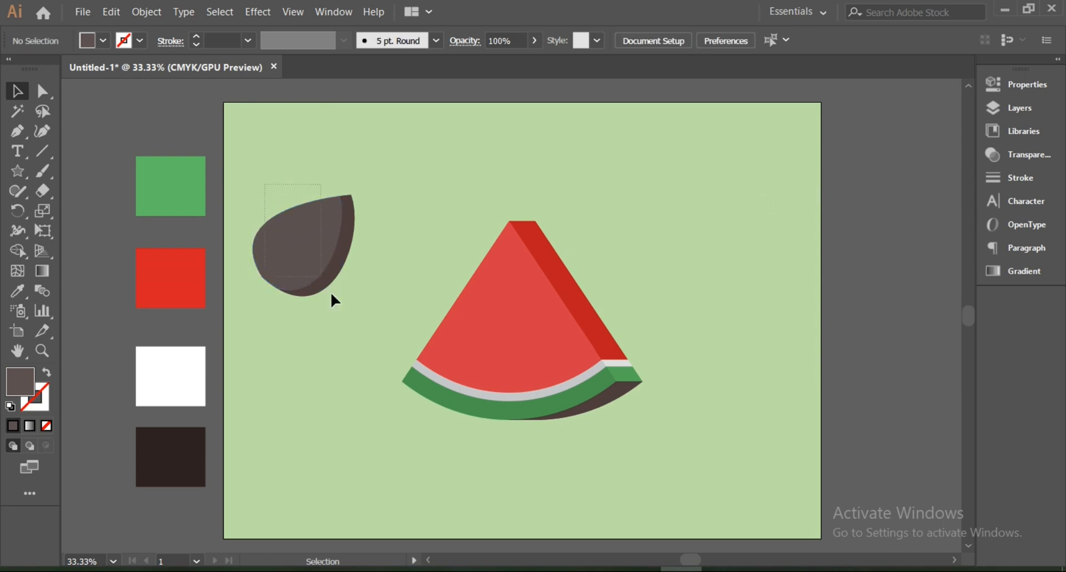
Select both parts of the seed and rotate them slightly counterclockwise.
{"action": "left_click_drag", "start_coordinate": [332, 295], "coordinate": [349, 313]}
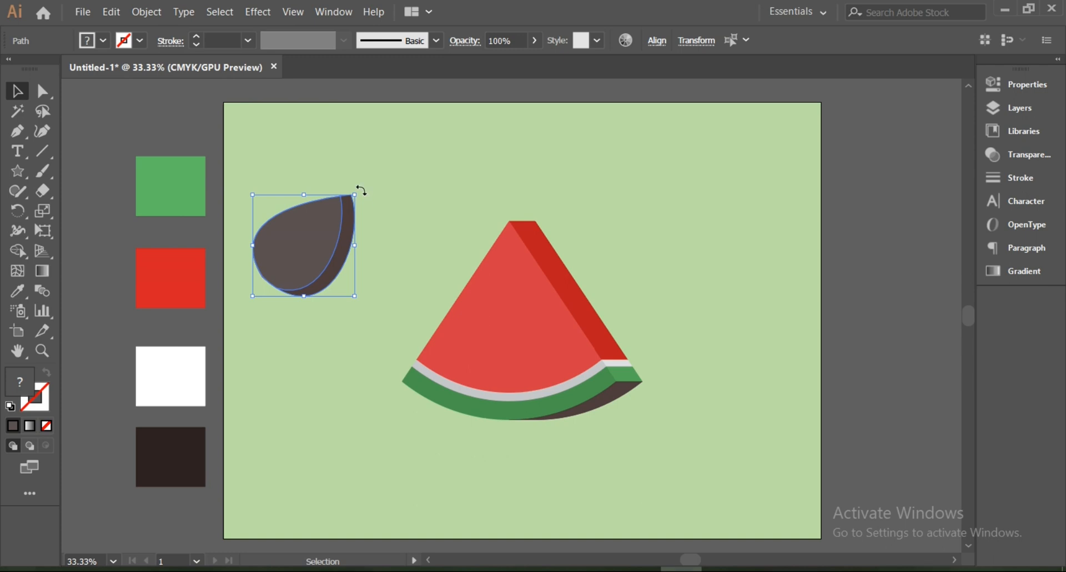
{"action": "mouse_move", "coordinate": [361, 191]}
{"action": "left_mouse_down"}
{"action": "mouse_move", "coordinate": [354, 174]}
{"action": "mouse_move", "coordinate": [367, 179]}
{"action": "left_mouse_up"}
{"action": "left_click", "coordinate": [416, 192]}
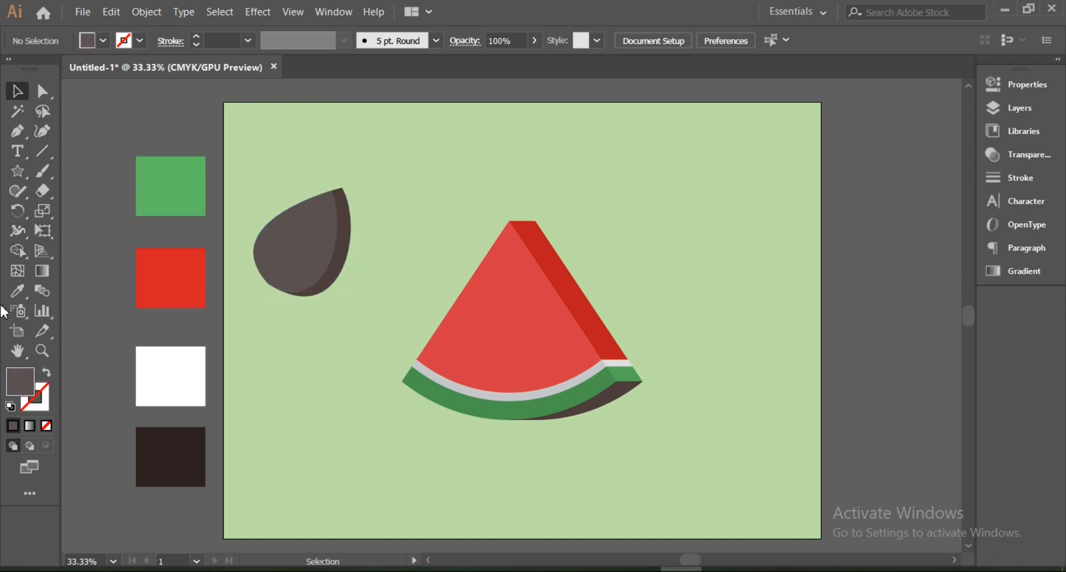
Draw a short curved highlight line with the Pen tool inside the seed's upper-left edge, and keep it selected.
{"action": "left_click", "coordinate": [17, 131]}
{"action": "scroll", "coordinate": [277, 238], "scroll_direction": "up", "scroll_amount": 3}
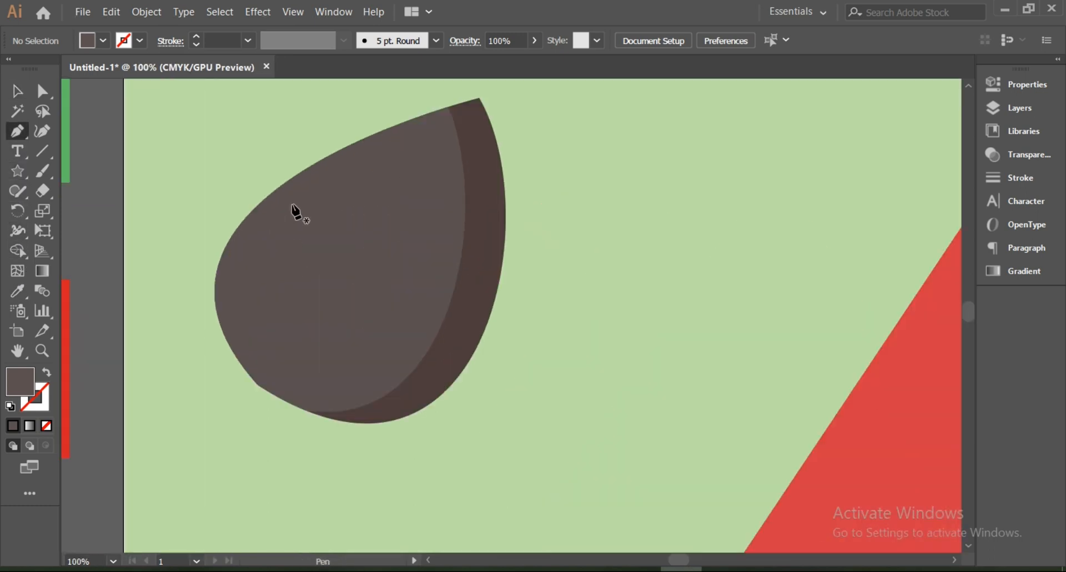
{"action": "left_click", "coordinate": [300, 195]}
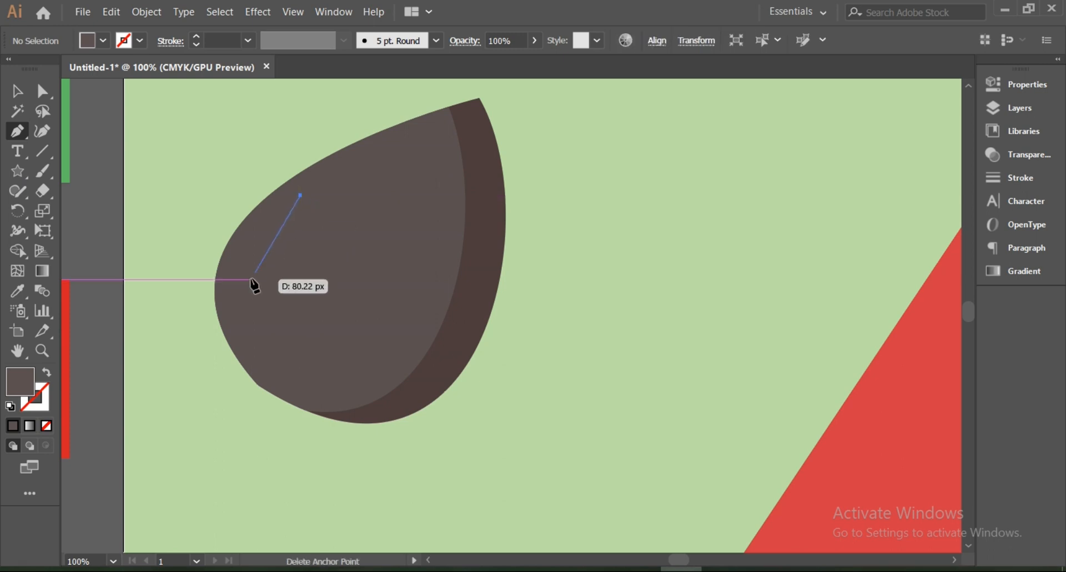
{"action": "left_click_drag", "start_coordinate": [248, 295], "coordinate": [265, 371]}
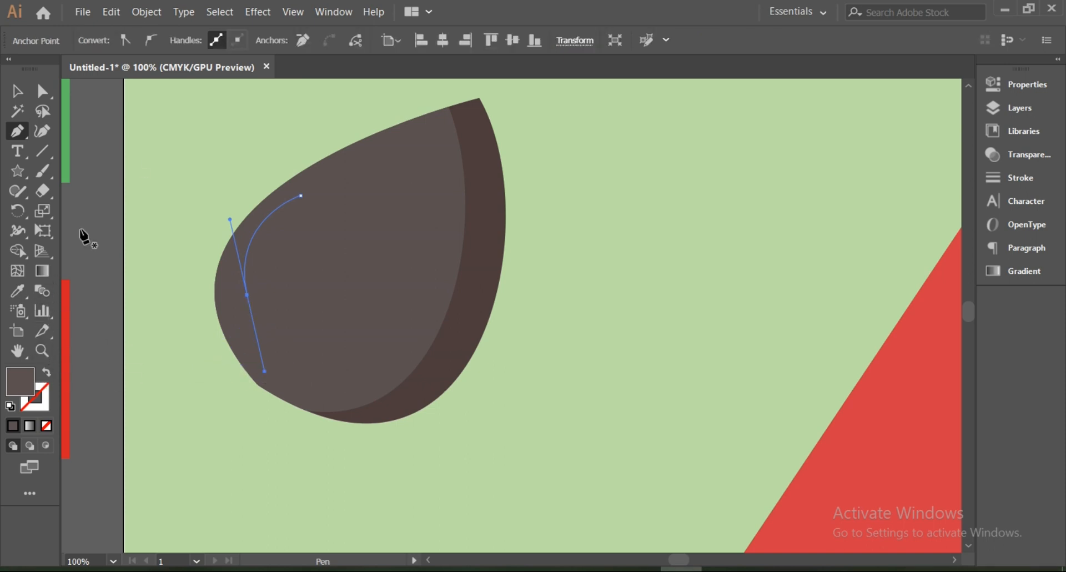
{"action": "left_click", "coordinate": [165, 146], "text": "ctrl"}
{"action": "left_click_drag", "start_coordinate": [165, 145], "coordinate": [159, 157]}
{"action": "key", "text": "ctrl+z"}
{"action": "key", "text": "ctrl+z"}
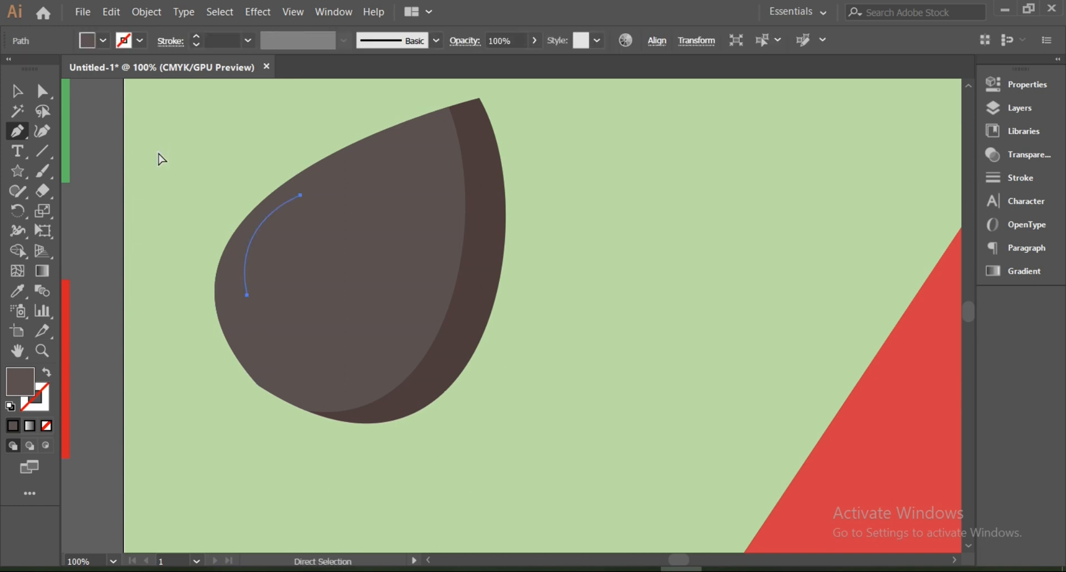
{"action": "left_click", "coordinate": [27, 95]}
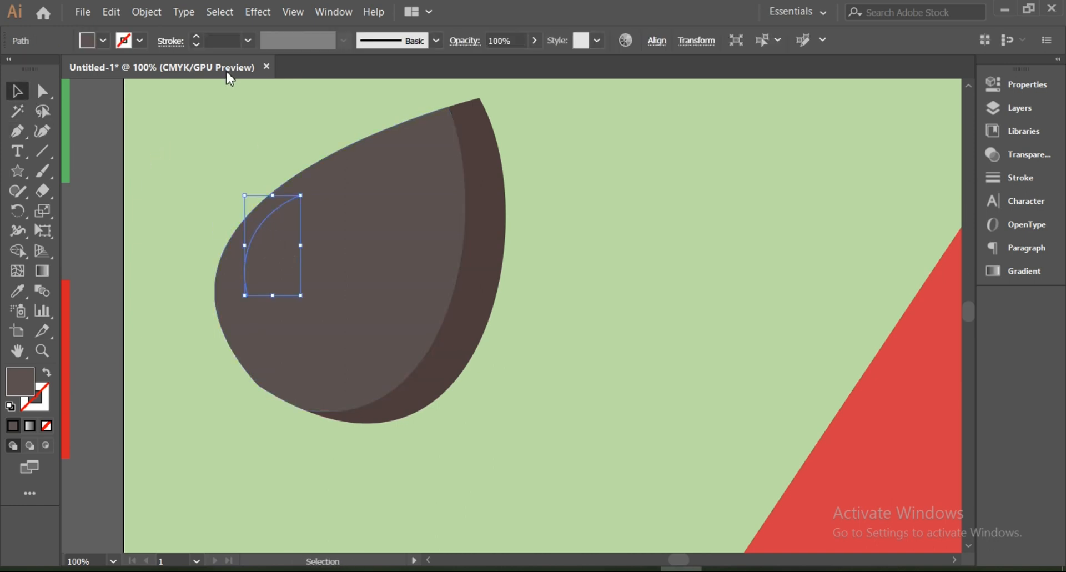
Give the highlight line a white stroke without fill and apply the elliptical width profile that tapers at both ends.
{"action": "left_click", "coordinate": [199, 37]}
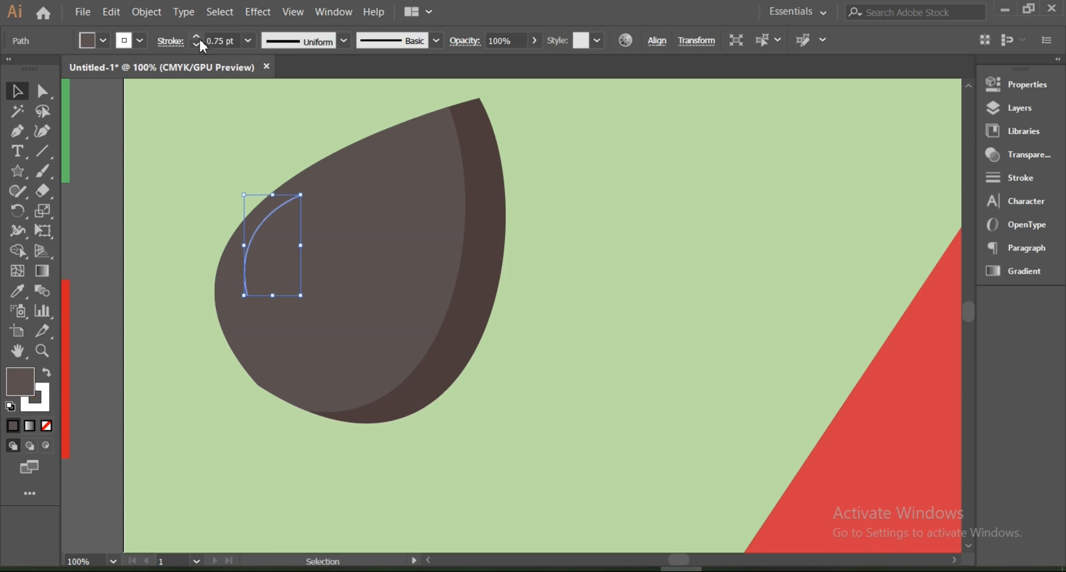
{"action": "left_click", "coordinate": [48, 425]}
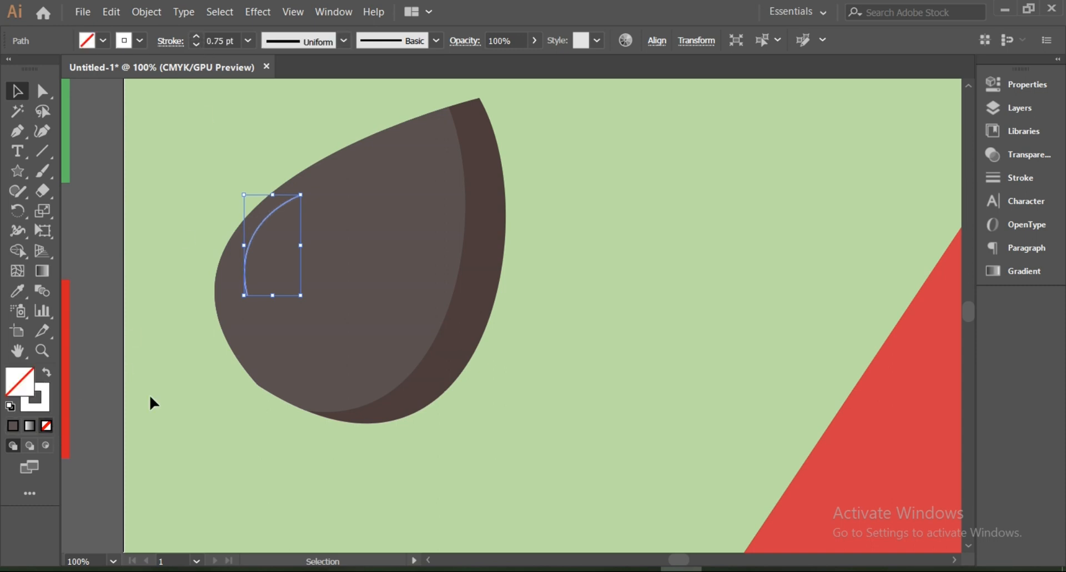
{"action": "left_click", "coordinate": [343, 41]}
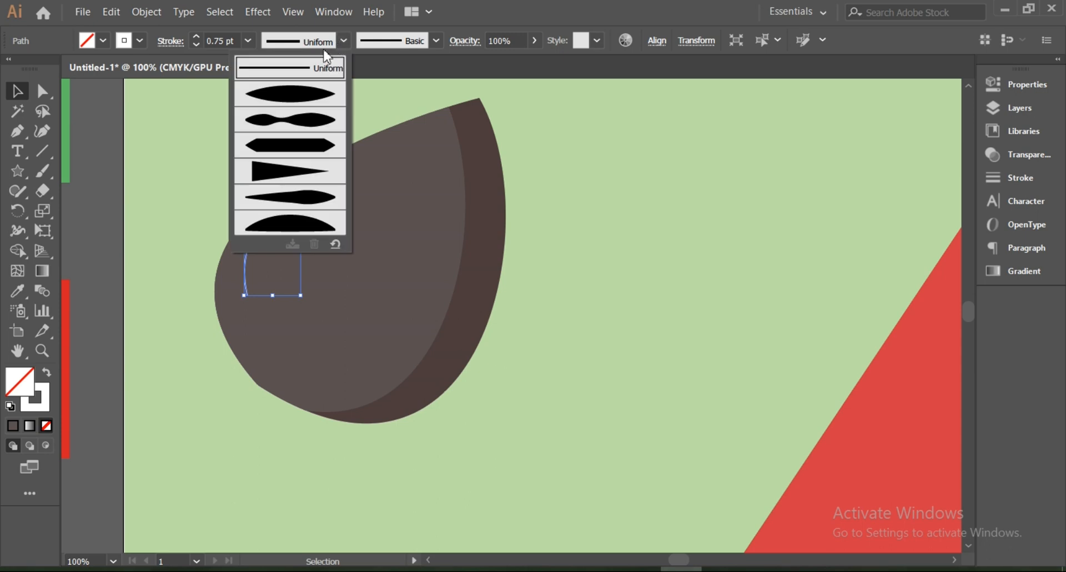
{"action": "left_click", "coordinate": [294, 89]}
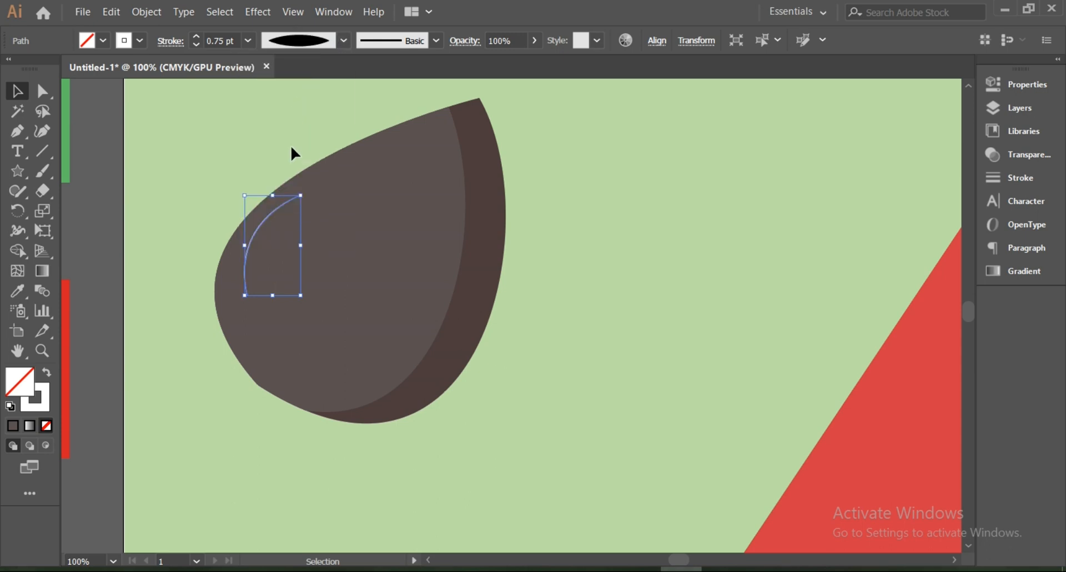
Set the highlight's stroke weight to 6 pt and its opacity to 51%.
{"action": "left_click", "coordinate": [198, 36]}
{"action": "left_click", "coordinate": [198, 36]}
{"action": "left_click", "coordinate": [198, 37]}
{"action": "left_click", "coordinate": [198, 36]}
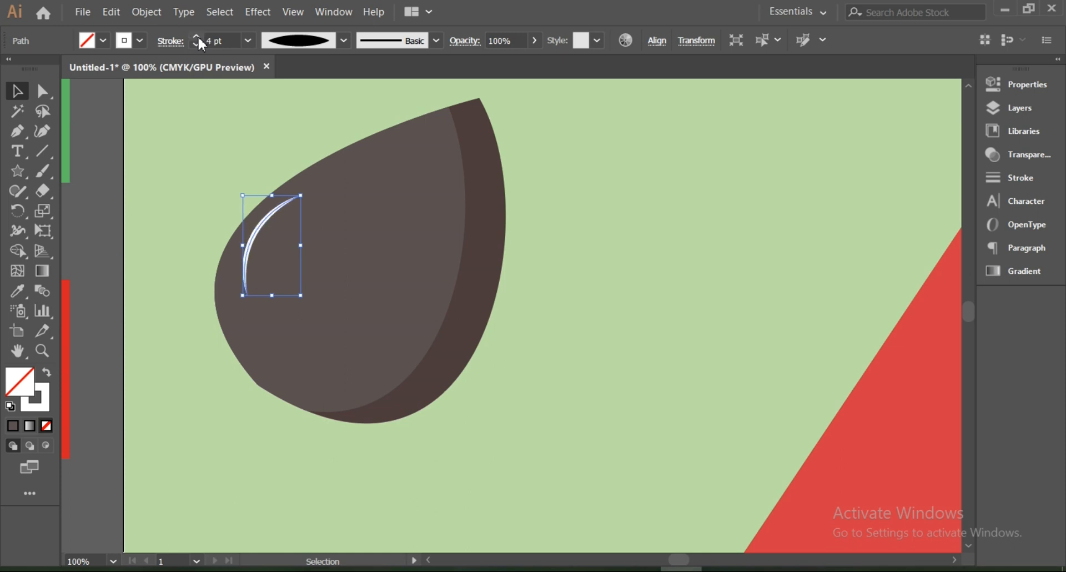
{"action": "left_click", "coordinate": [198, 36]}
{"action": "left_click", "coordinate": [198, 36]}
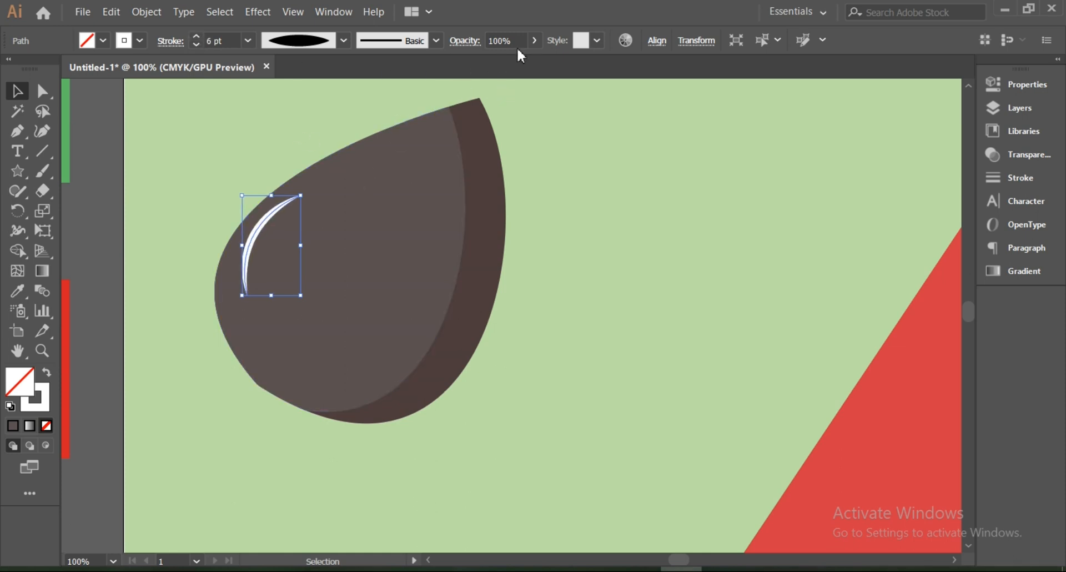
{"action": "left_click", "coordinate": [535, 40]}
{"action": "left_click", "coordinate": [501, 59]}
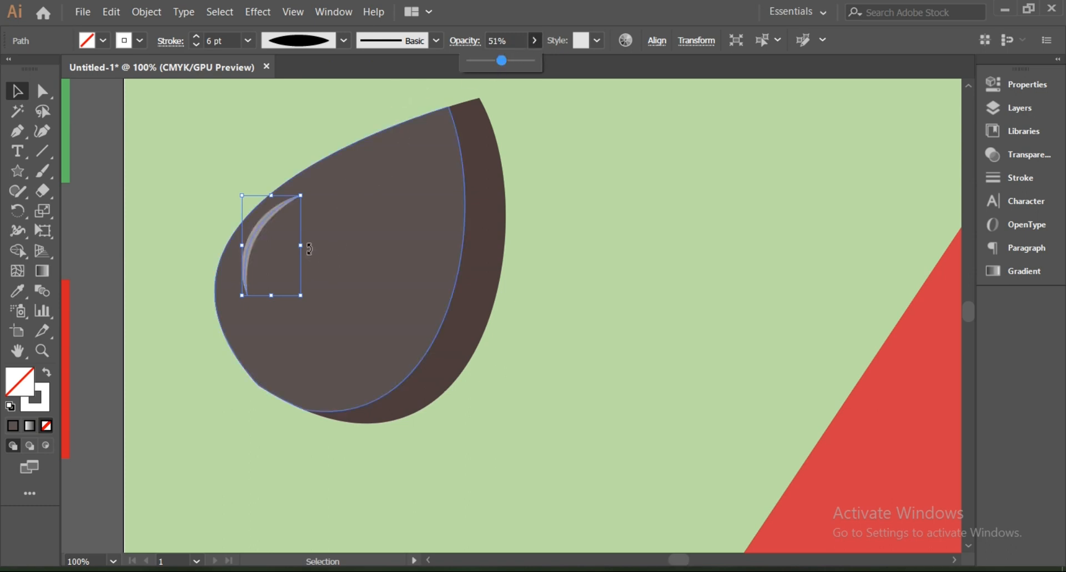
Stretch the highlight wider and rotate it slightly counterclockwise to follow the seed's outline.
{"action": "left_click_drag", "start_coordinate": [304, 246], "coordinate": [322, 245]}
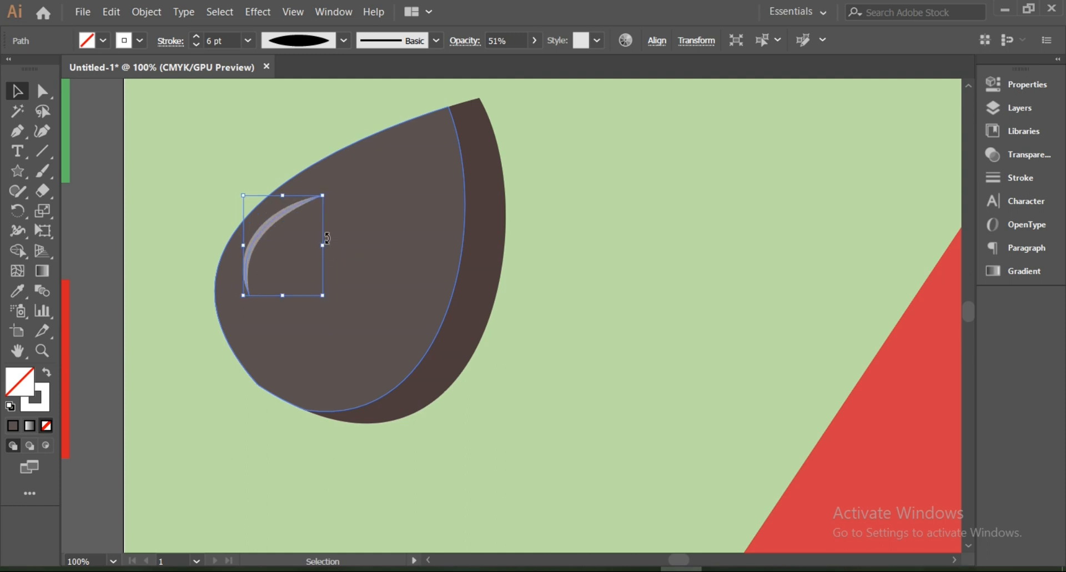
{"action": "mouse_move", "coordinate": [328, 194]}
{"action": "left_mouse_down"}
{"action": "mouse_move", "coordinate": [332, 185]}
{"action": "mouse_move", "coordinate": [321, 186]}
{"action": "left_mouse_up"}
{"action": "left_click", "coordinate": [275, 154]}
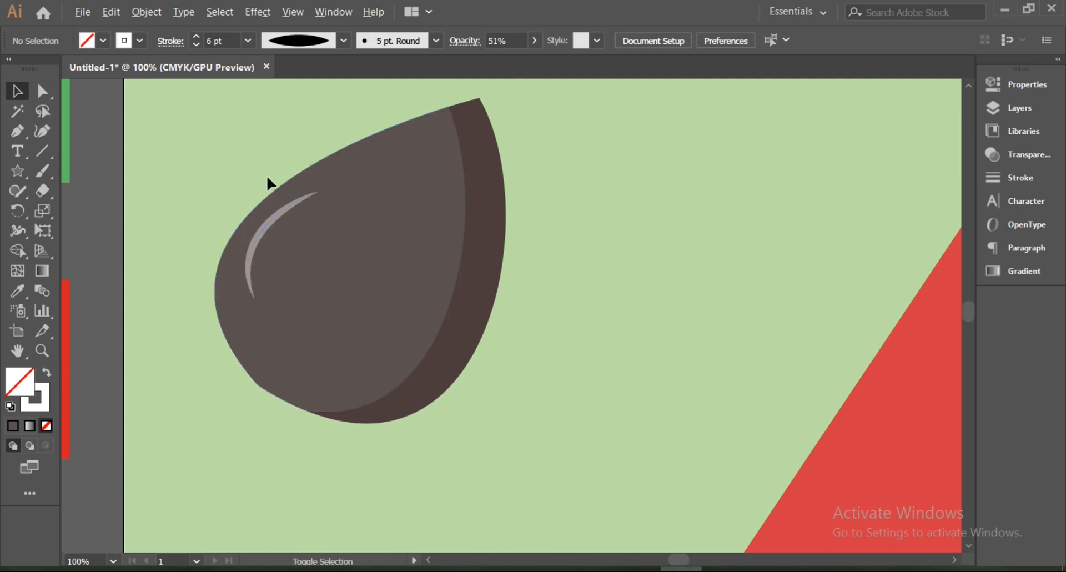
Set the highlight's stroke weight to 8 pt.
{"action": "left_click", "coordinate": [274, 215]}
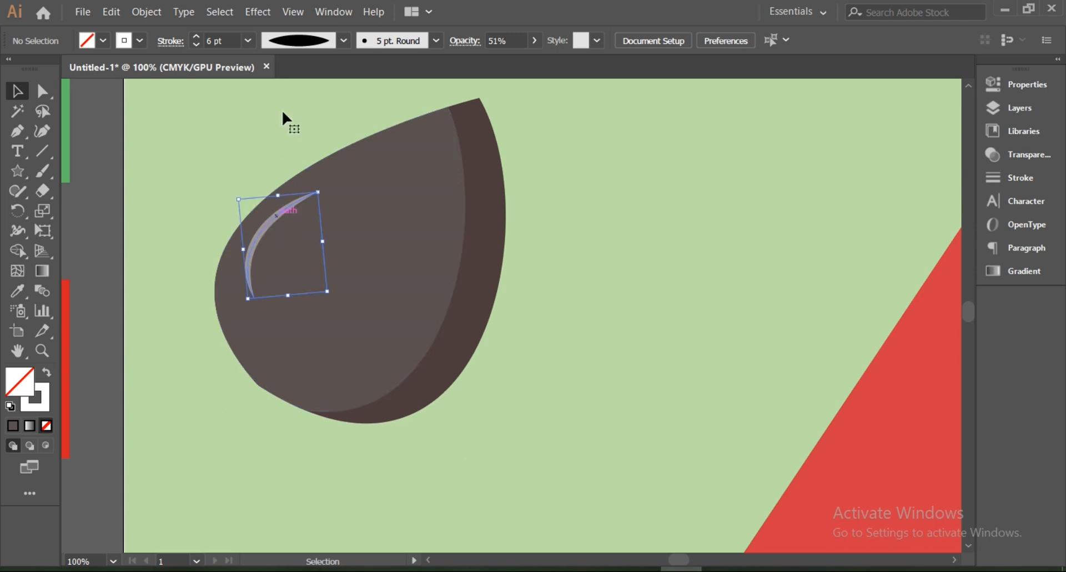
{"action": "left_click", "coordinate": [198, 34]}
{"action": "left_click", "coordinate": [197, 34]}
{"action": "left_click", "coordinate": [211, 134]}
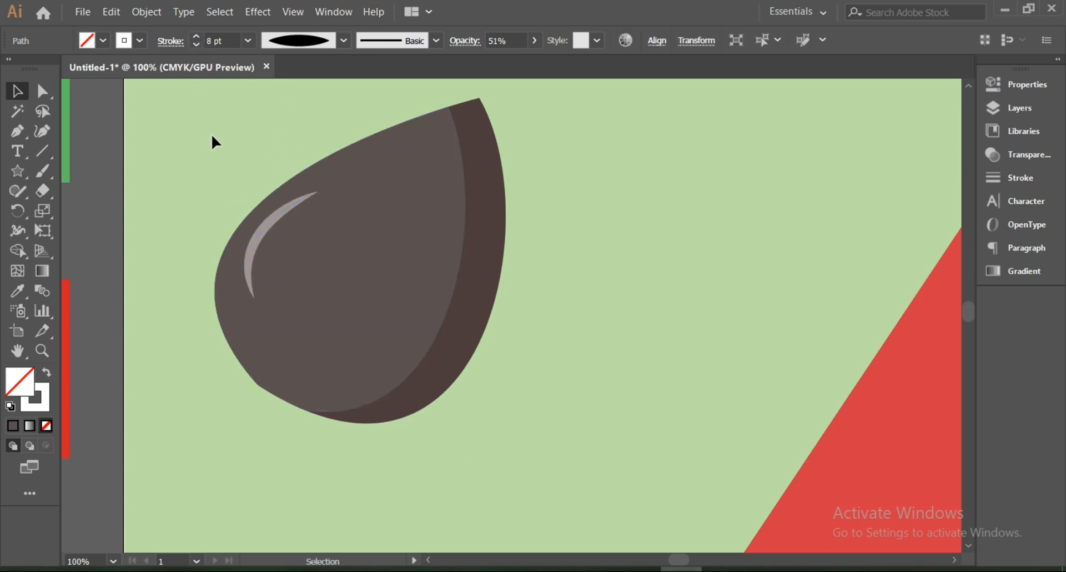
Group the seed parts with the highlight and scale the group down to about 30% of its size.
{"action": "key", "text": "ctrl+minus"}
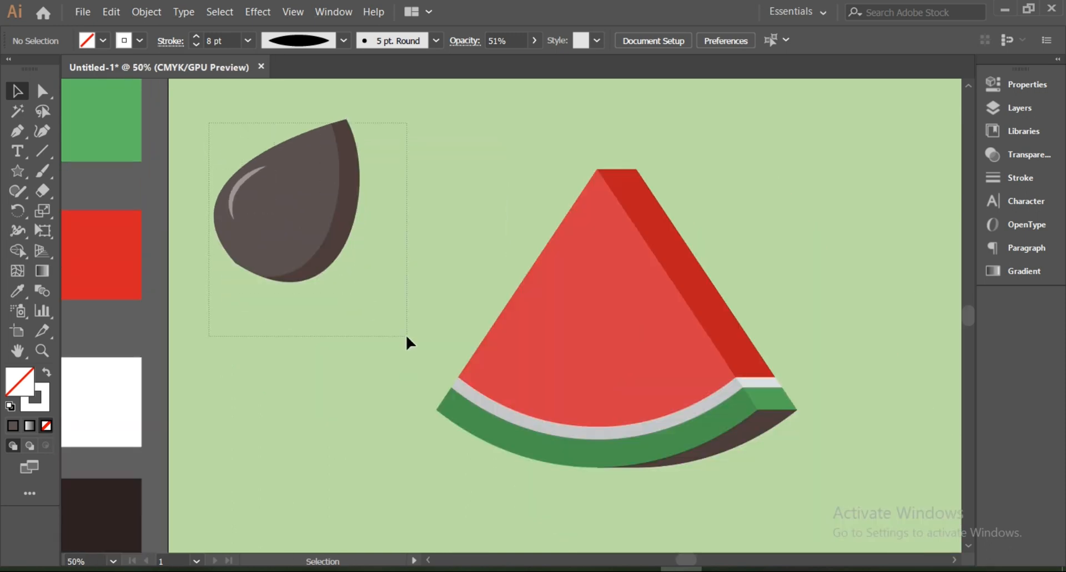
{"action": "left_click_drag", "start_coordinate": [392, 292], "coordinate": [393, 299]}
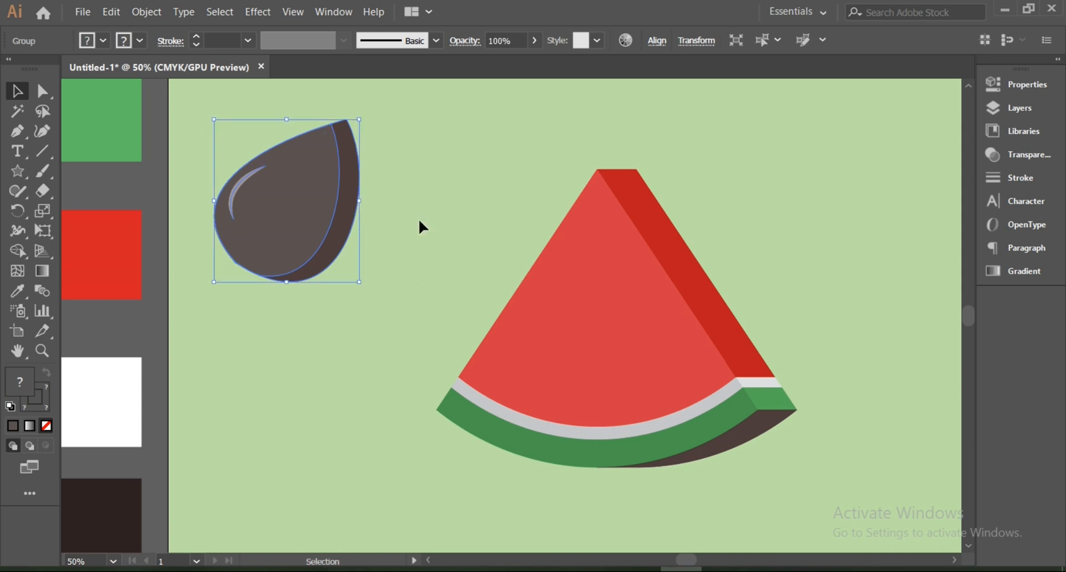
{"action": "left_click_drag", "start_coordinate": [362, 120], "coordinate": [310, 177]}
{"action": "left_click", "coordinate": [390, 161]}
{"action": "left_click", "coordinate": [315, 200]}
{"action": "left_click", "coordinate": [371, 176]}
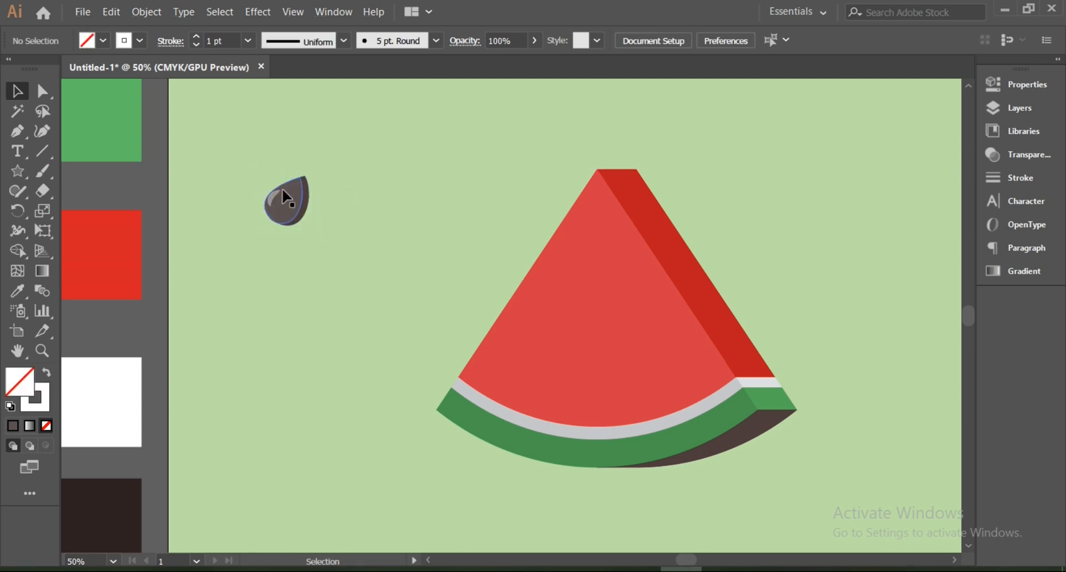
Shrink the seed a little more and place it on the slice's red front face, below the tip.
{"action": "left_click", "coordinate": [296, 183]}
{"action": "left_click_drag", "start_coordinate": [308, 177], "coordinate": [306, 172]}
{"action": "left_click", "coordinate": [334, 174]}
{"action": "left_click_drag", "start_coordinate": [293, 209], "coordinate": [581, 253]}
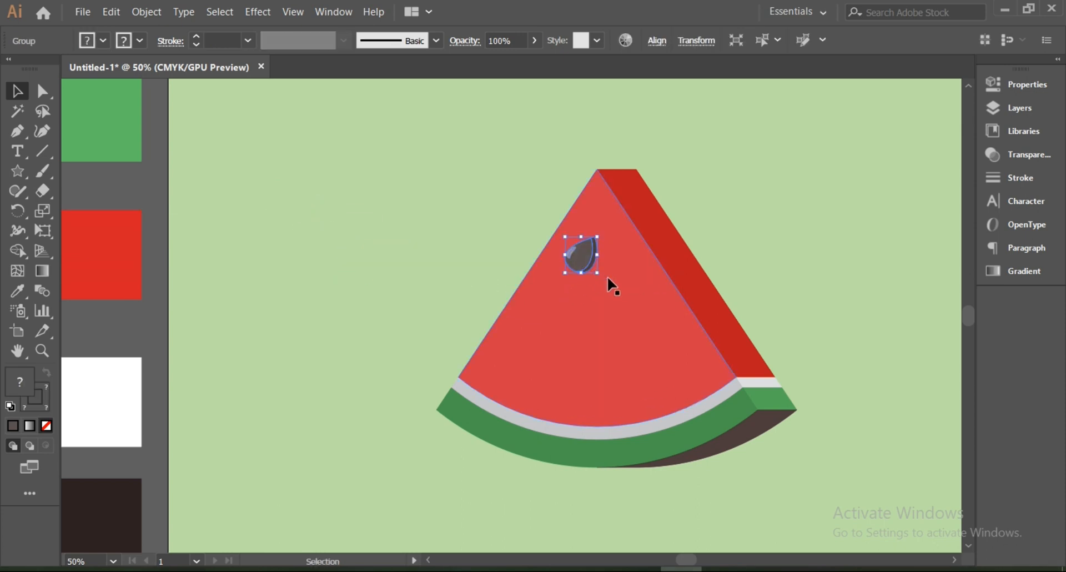
{"action": "right_click", "coordinate": [589, 259]}
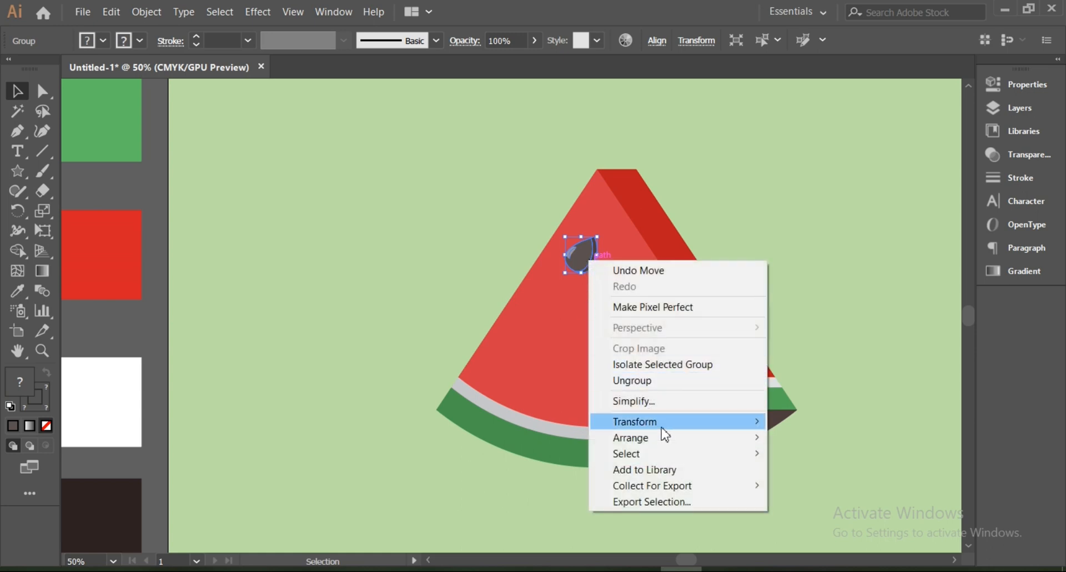
{"action": "mouse_move", "coordinate": [654, 449]}
{"action": "left_click", "coordinate": [862, 437]}
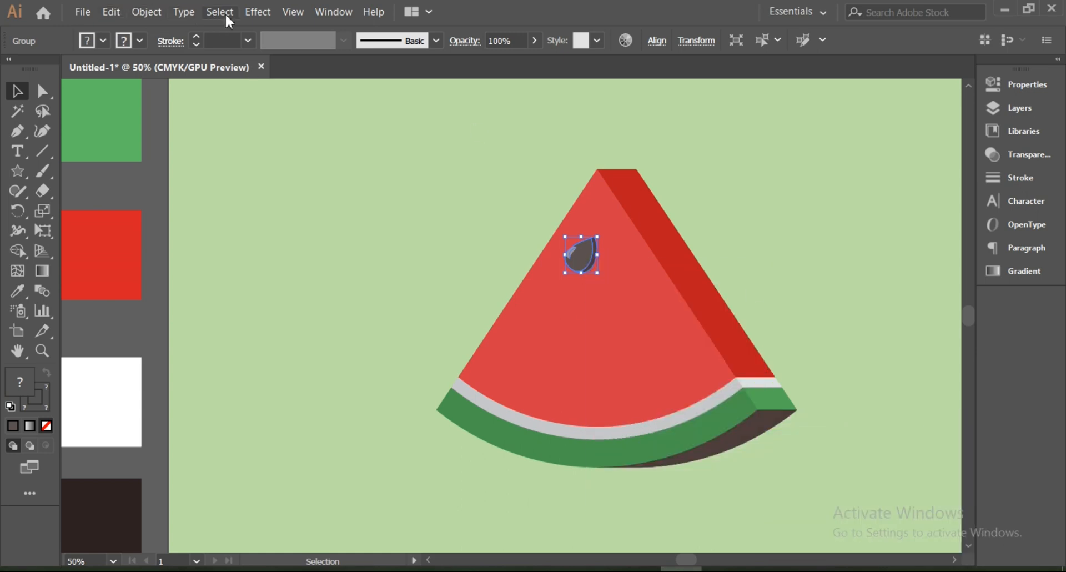
Apply a drop shadow to the seed with Multiply mode, 50% opacity, 3 px X offset, 4 px Y offset and 0 px blur.
{"action": "left_click", "coordinate": [269, 17]}
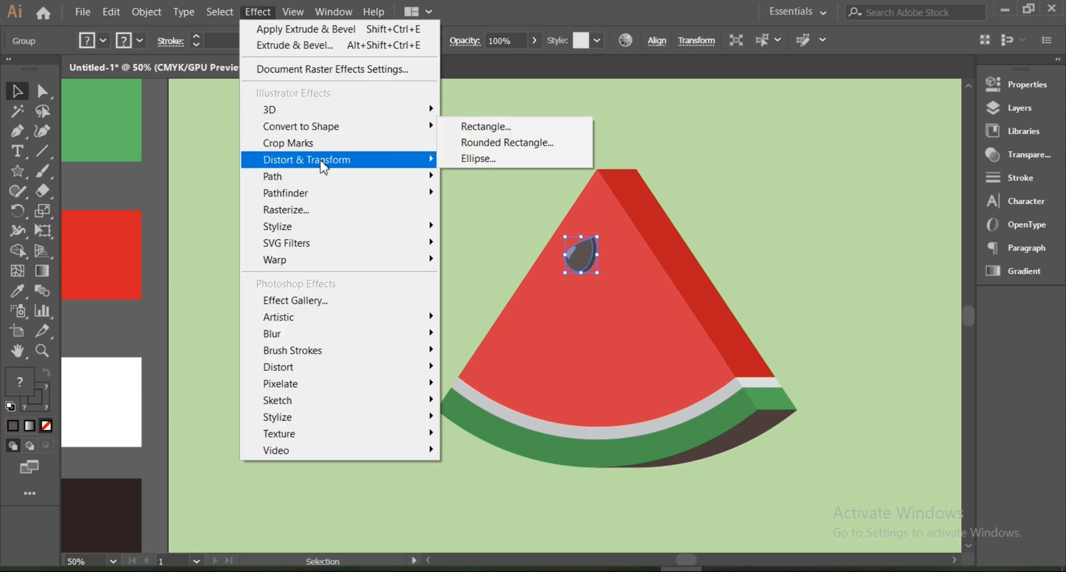
{"action": "mouse_move", "coordinate": [324, 226]}
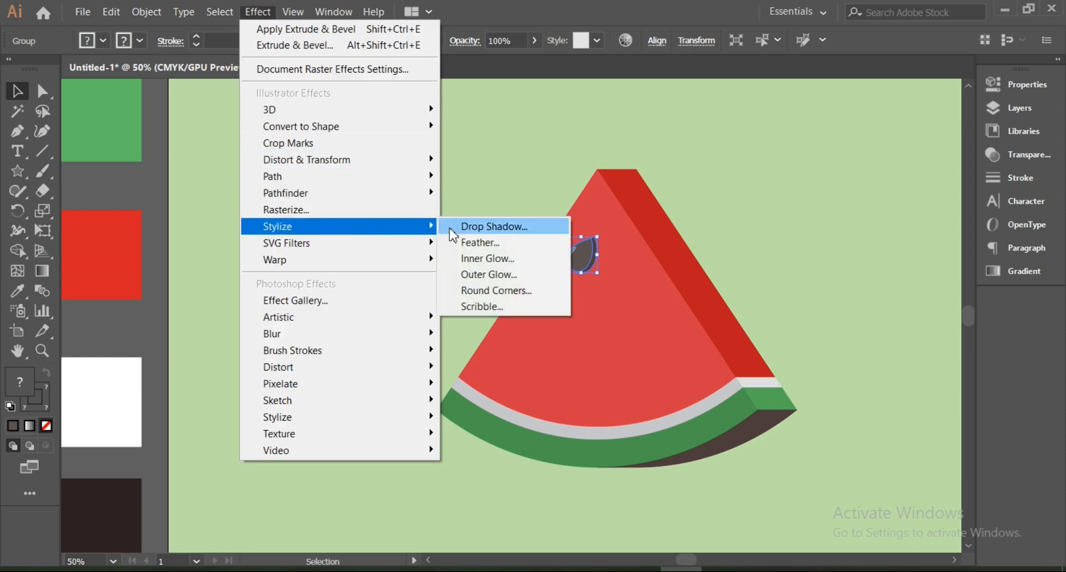
{"action": "left_click", "coordinate": [488, 228]}
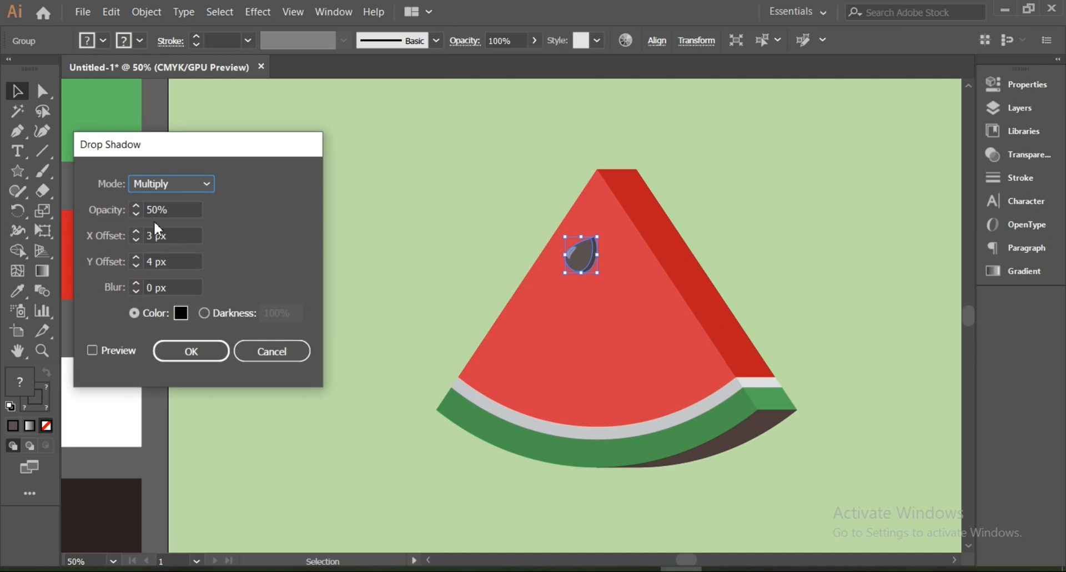
{"action": "left_click", "coordinate": [118, 360]}
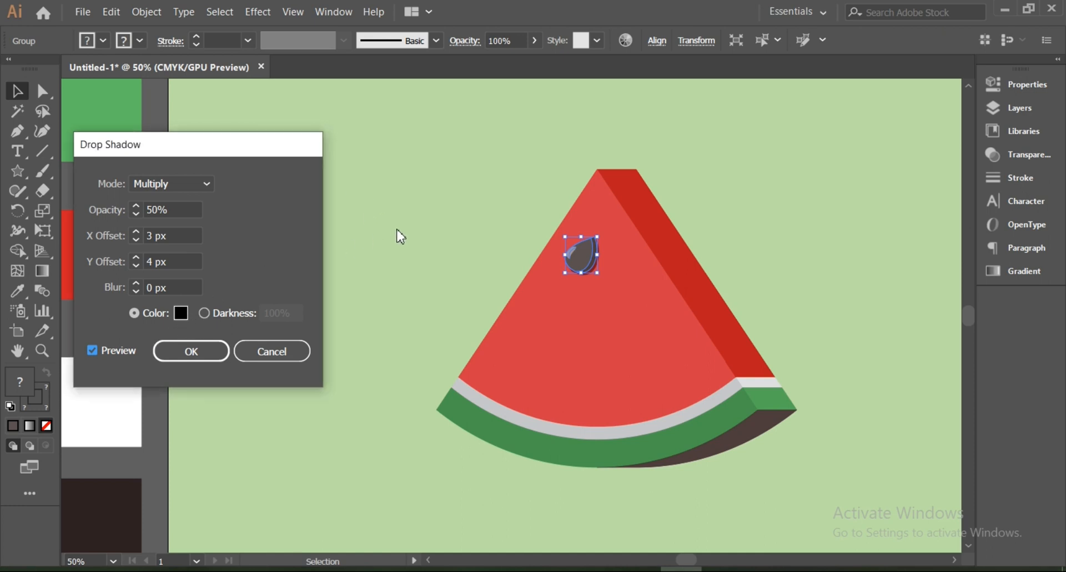
{"action": "left_click", "coordinate": [185, 352]}
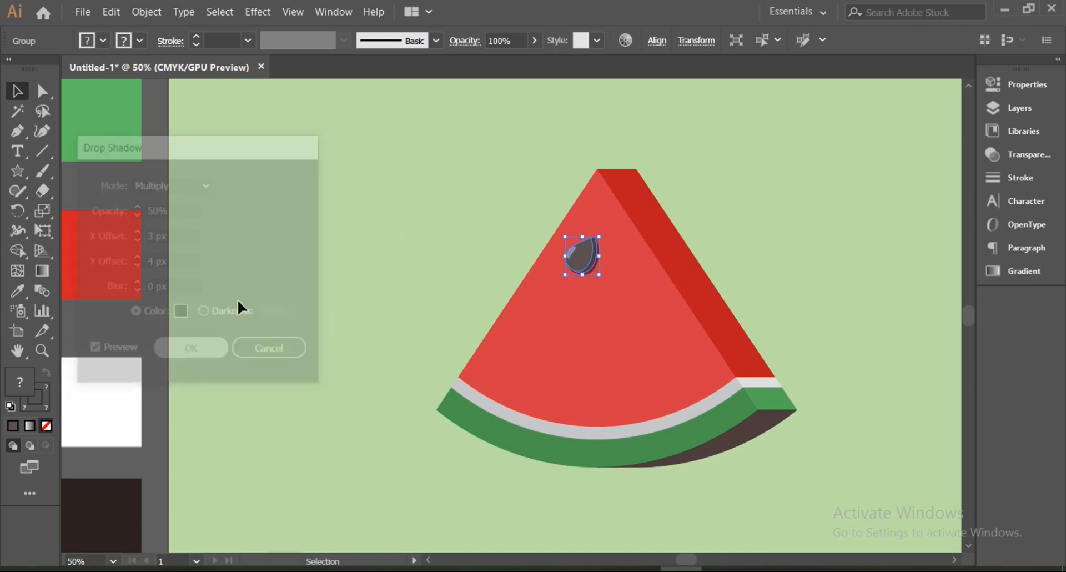
{"action": "left_click", "coordinate": [315, 209]}
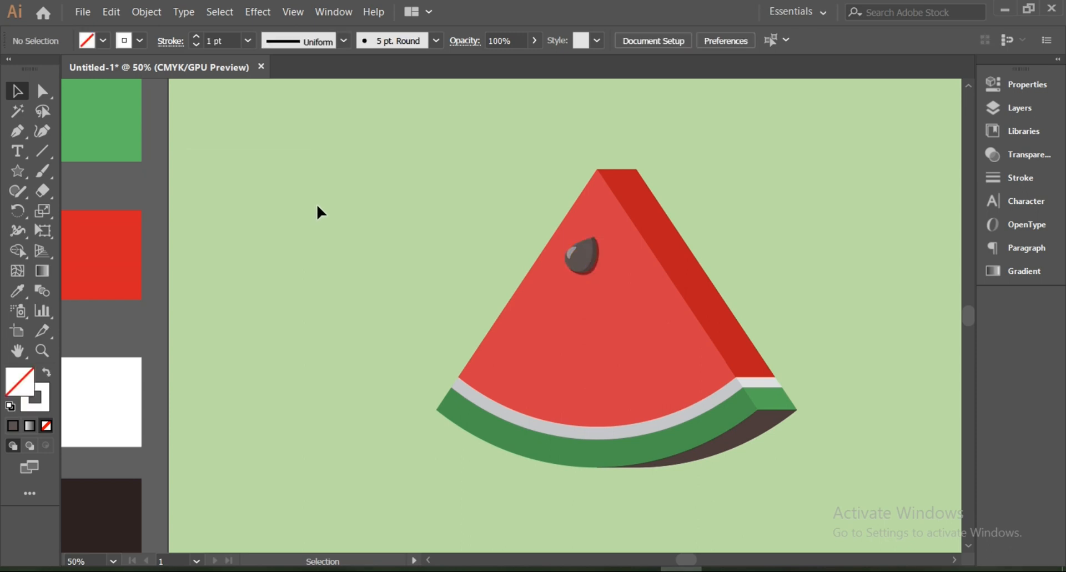
Scale the seed group down proportionally to about 70% of its size.
{"action": "left_click", "coordinate": [587, 254]}
{"action": "key", "text": "ctrl+plus"}
{"action": "key", "text": "ctrl+plus"}
{"action": "key", "text": "ctrl+plus"}
{"action": "key", "text": "ctrl+plus"}
{"action": "key", "text": "ctrl+plus"}
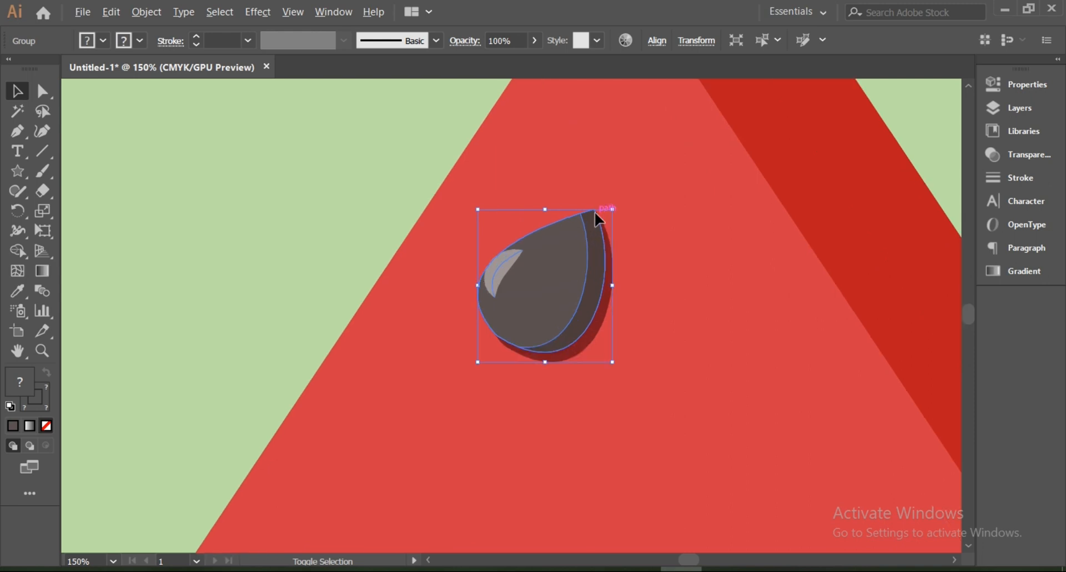
{"action": "left_click_drag", "start_coordinate": [619, 209], "coordinate": [608, 220]}
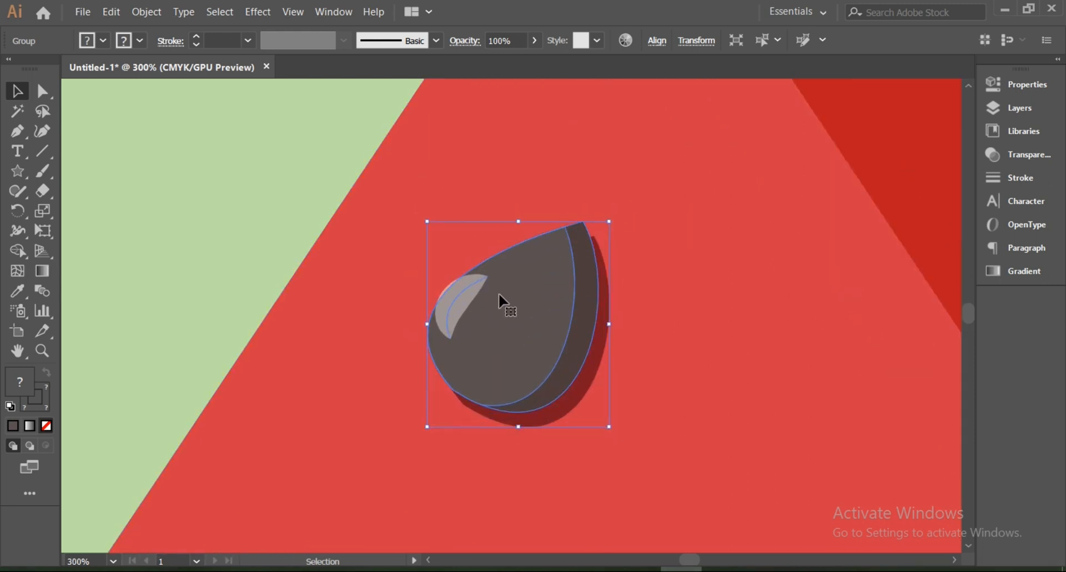
{"action": "left_click", "coordinate": [230, 197]}
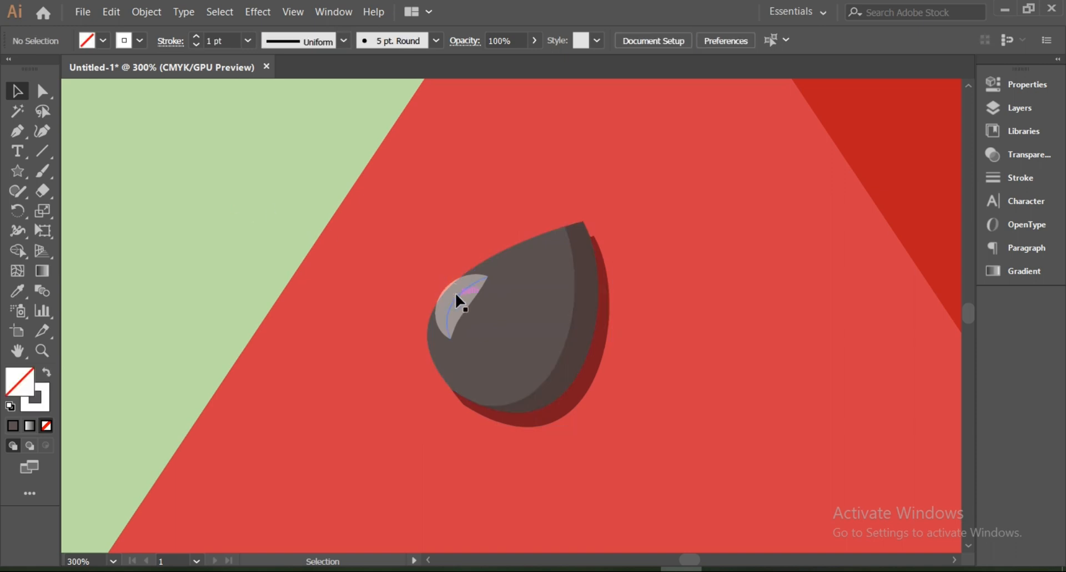
Ungroup the seed and move its parts off the slice onto the green background.
{"action": "left_click", "coordinate": [456, 292]}
{"action": "right_click", "coordinate": [457, 294]}
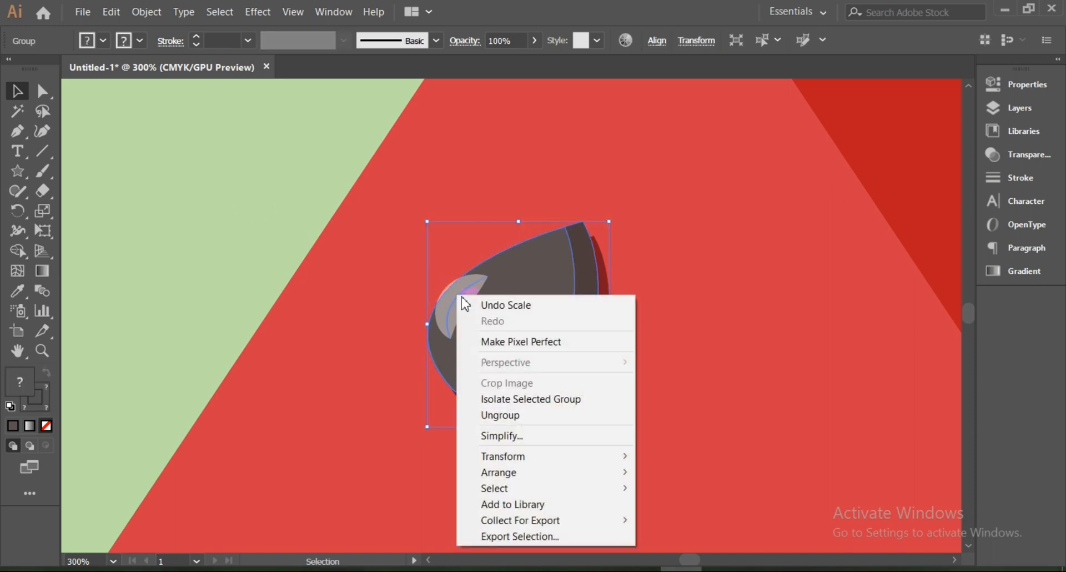
{"action": "left_click", "coordinate": [517, 415]}
{"action": "left_click_drag", "start_coordinate": [547, 316], "coordinate": [234, 211]}
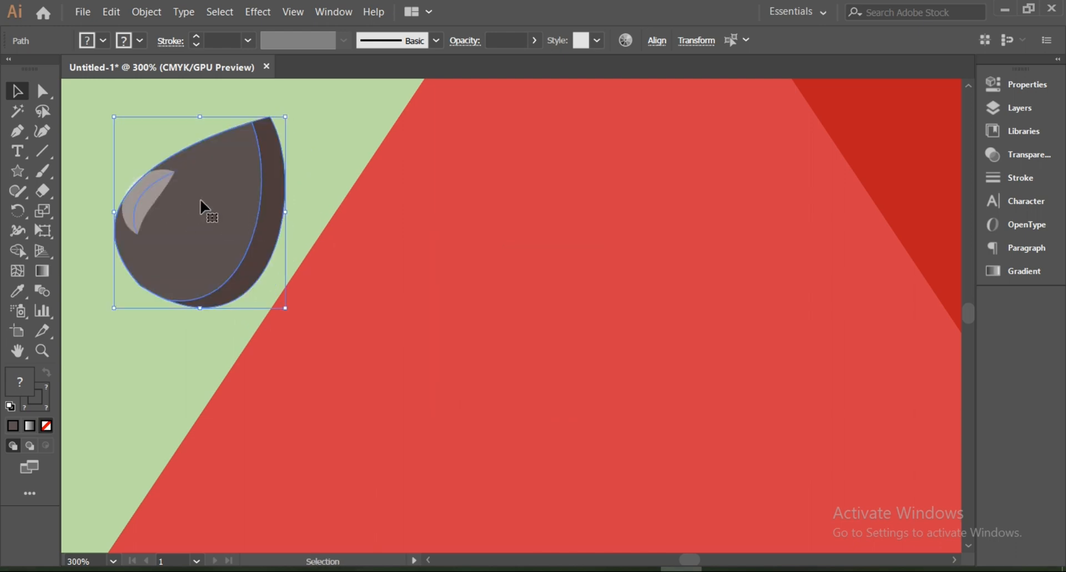
{"action": "left_click", "coordinate": [141, 96]}
Set the stroke weight of the seed's highlight to 3 pt.
{"action": "left_click", "coordinate": [153, 187]}
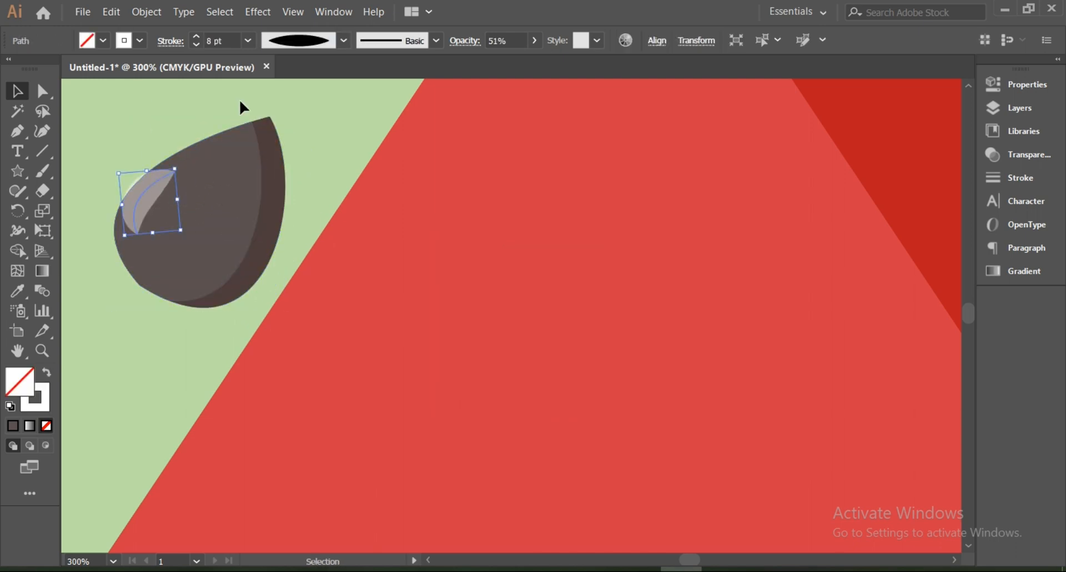
{"action": "left_click", "coordinate": [197, 45]}
{"action": "left_click", "coordinate": [197, 45]}
{"action": "left_click", "coordinate": [197, 45]}
{"action": "left_click", "coordinate": [197, 45]}
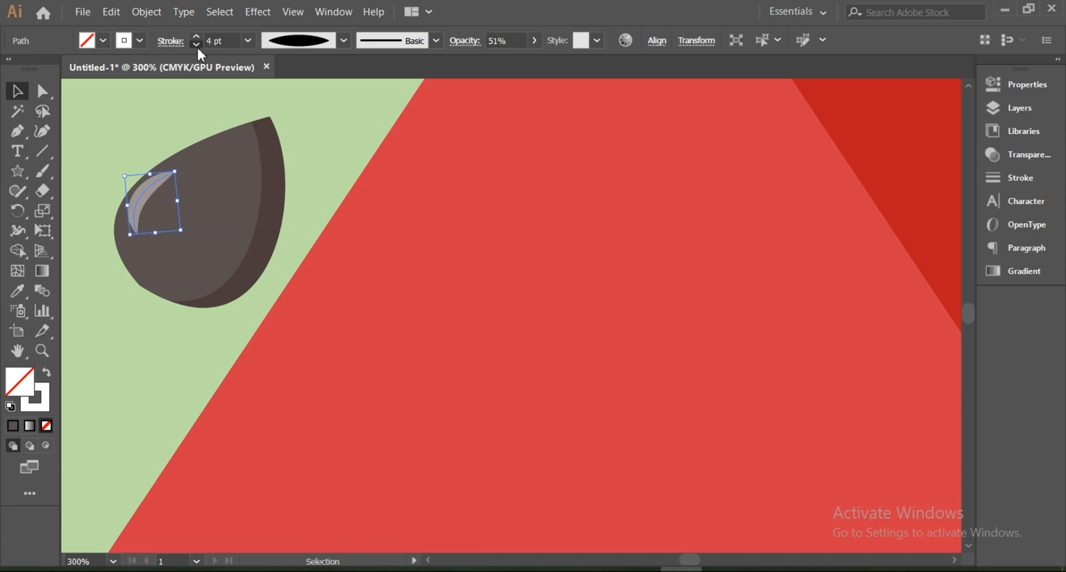
{"action": "left_click", "coordinate": [197, 45]}
{"action": "left_click", "coordinate": [197, 45]}
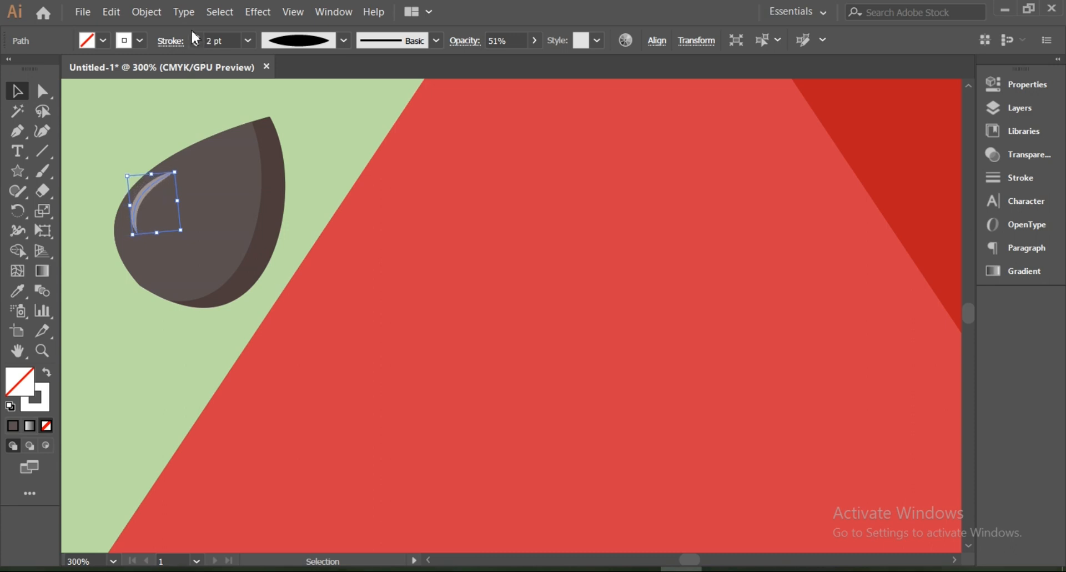
{"action": "left_click", "coordinate": [198, 36]}
{"action": "key", "text": "ctrl+shift+a"}
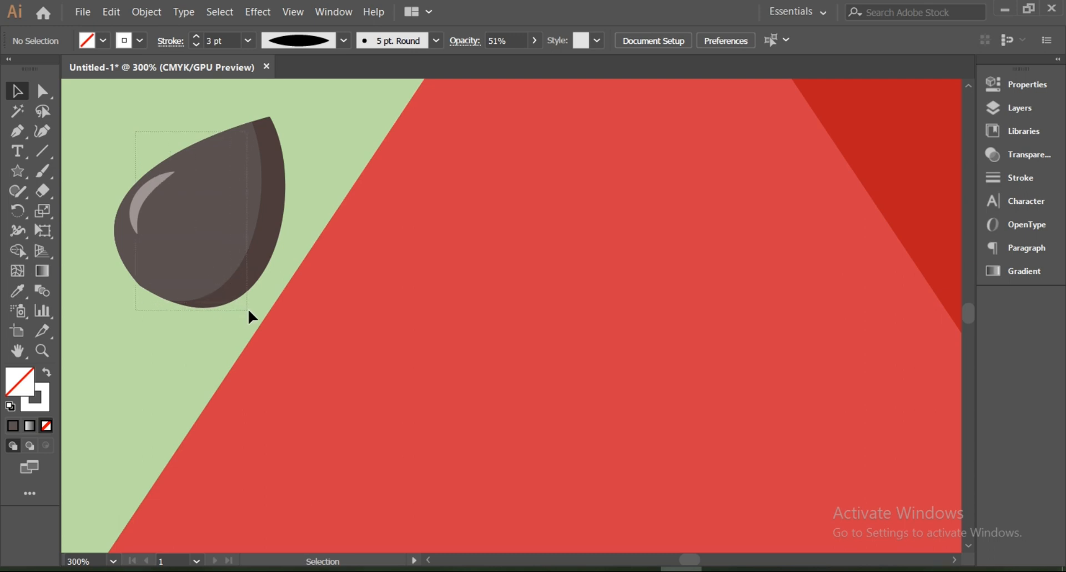
Group the seed parts with the highlight again and move the seed back onto the slice's red front face.
{"action": "left_click_drag", "start_coordinate": [257, 309], "coordinate": [255, 311]}
{"action": "key", "text": "a"}
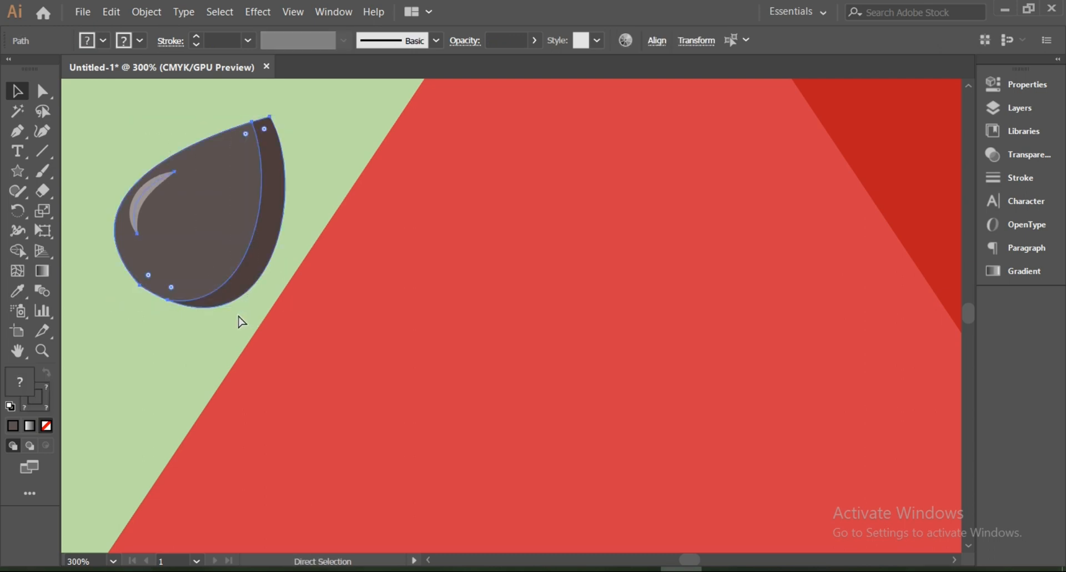
{"action": "key", "text": "v"}
{"action": "left_click", "coordinate": [95, 139]}
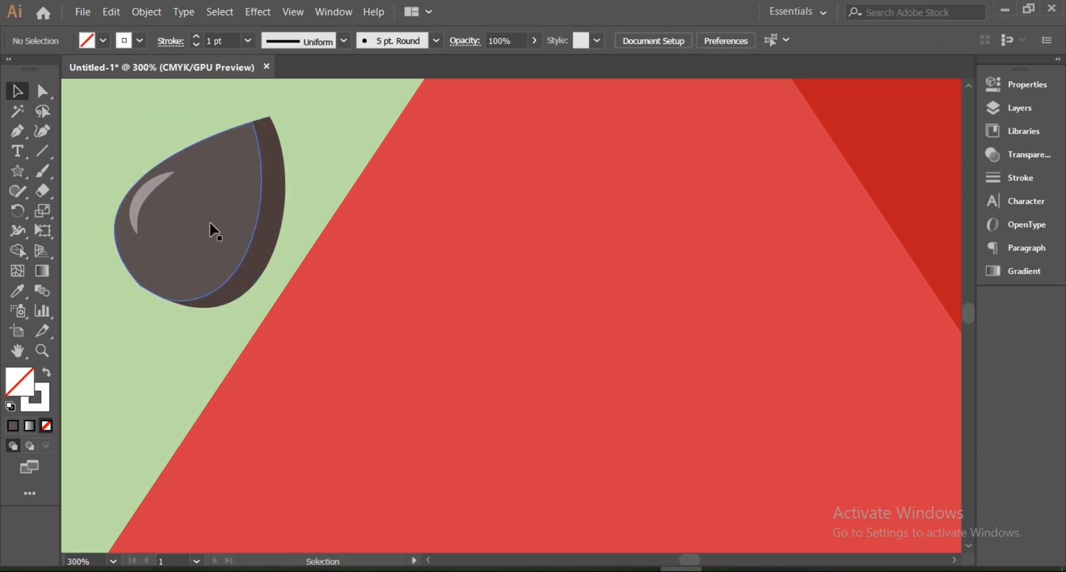
{"action": "left_click_drag", "start_coordinate": [211, 228], "coordinate": [487, 297]}
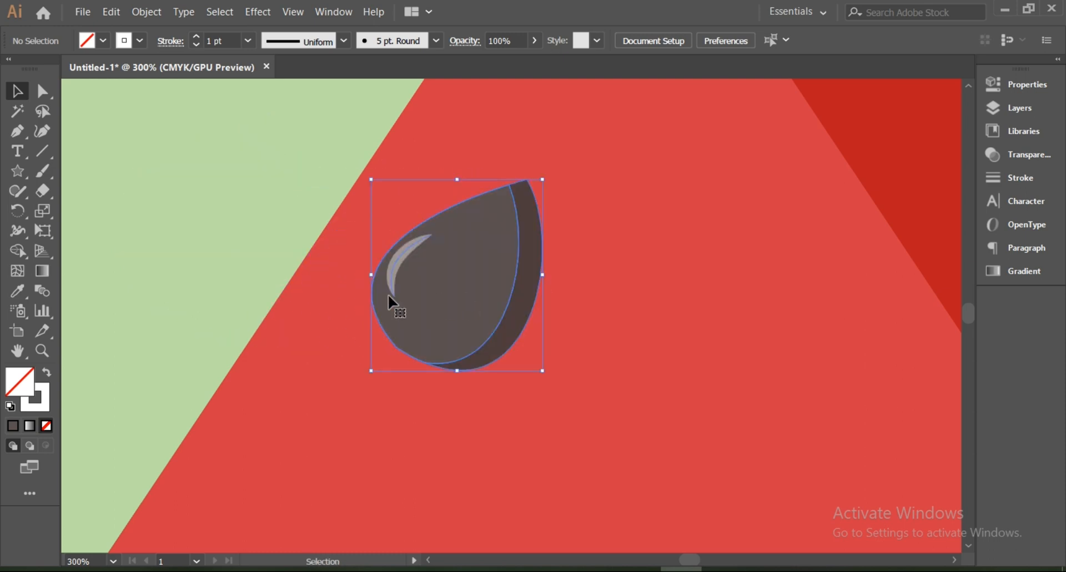
{"action": "left_click", "coordinate": [215, 196]}
Shrink the seed around its centre to about 80% of its size.
{"action": "scroll", "coordinate": [237, 199], "scroll_direction": "down", "scroll_amount": 2}
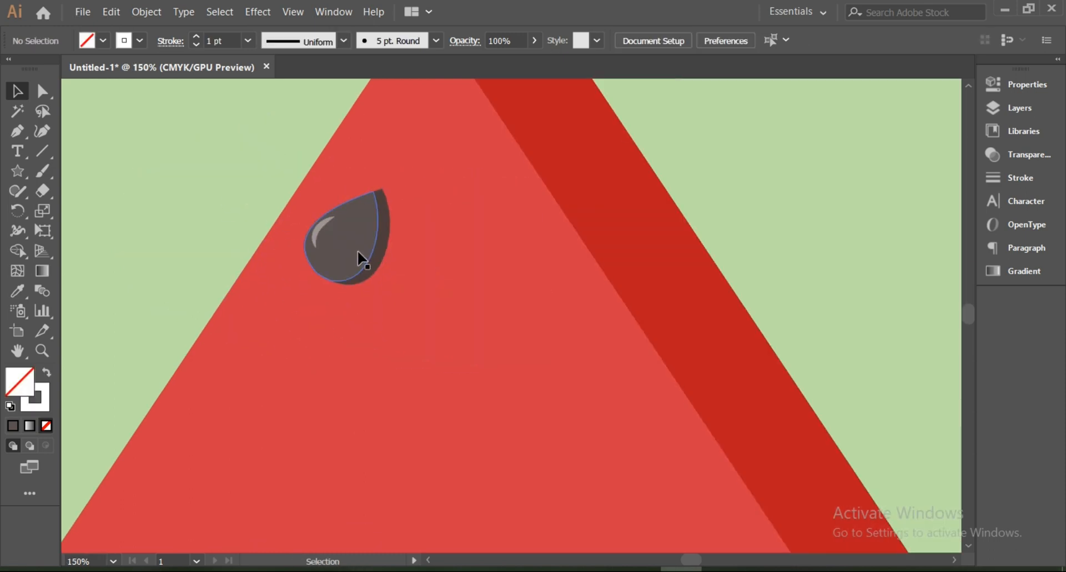
{"action": "left_click", "coordinate": [381, 239]}
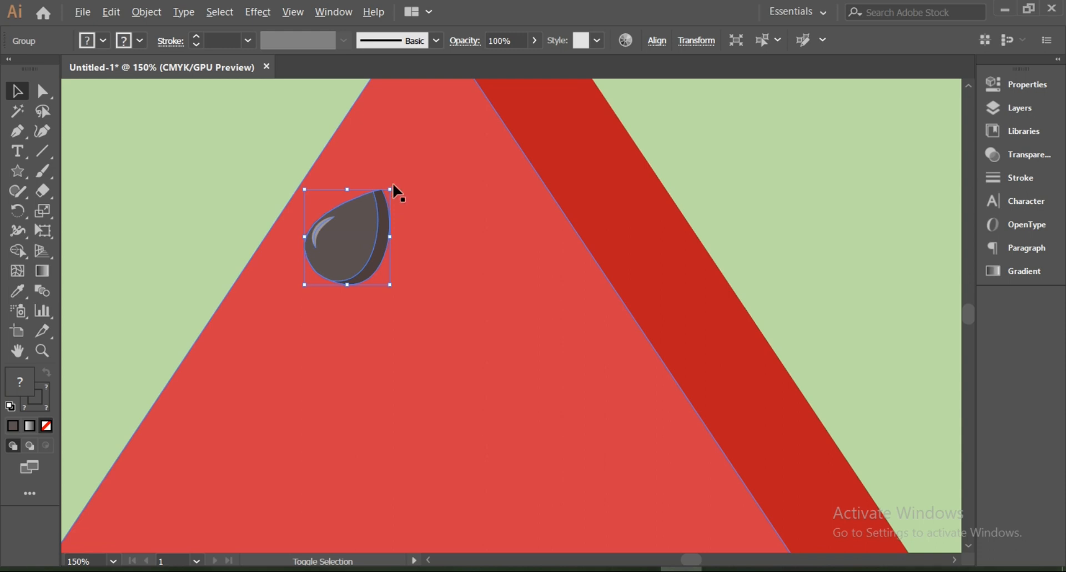
{"action": "left_click_drag", "start_coordinate": [392, 188], "coordinate": [392, 189]}
{"action": "left_click", "coordinate": [235, 160]}
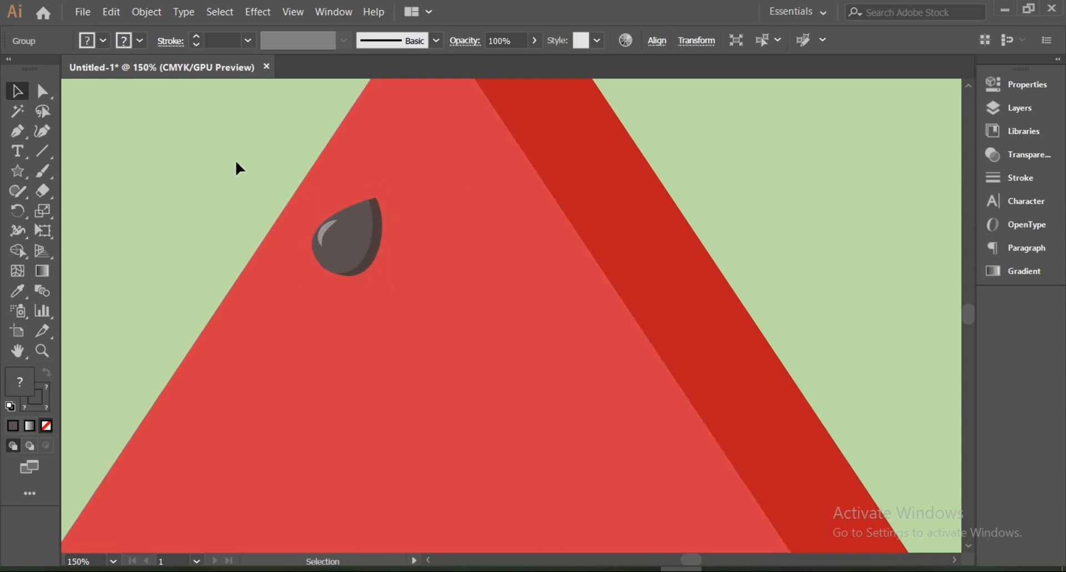
Copy the seed three times on the front face, one beside the original and two in a row below.
{"action": "scroll", "coordinate": [243, 166], "scroll_direction": "down", "scroll_amount": 4}
{"action": "scroll", "coordinate": [204, 148], "scroll_direction": "up", "scroll_amount": 2}
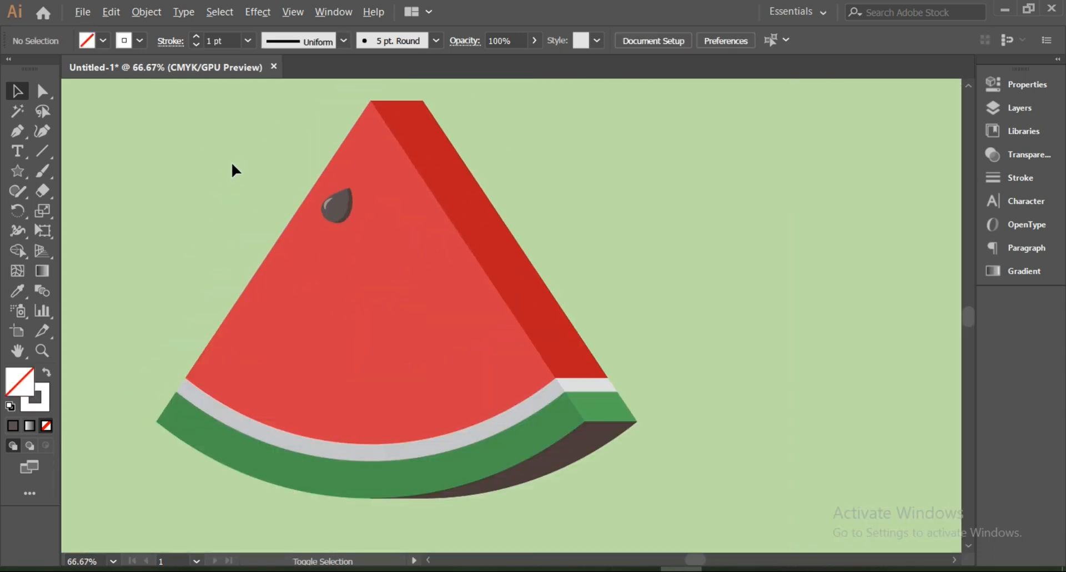
{"action": "scroll", "coordinate": [310, 176], "scroll_direction": "down", "scroll_amount": 2}
{"action": "scroll", "coordinate": [233, 176], "scroll_direction": "down", "scroll_amount": 1}
{"action": "scroll", "coordinate": [143, 107], "scroll_direction": "up", "scroll_amount": 2}
{"action": "scroll", "coordinate": [165, 128], "scroll_direction": "down", "scroll_amount": 2}
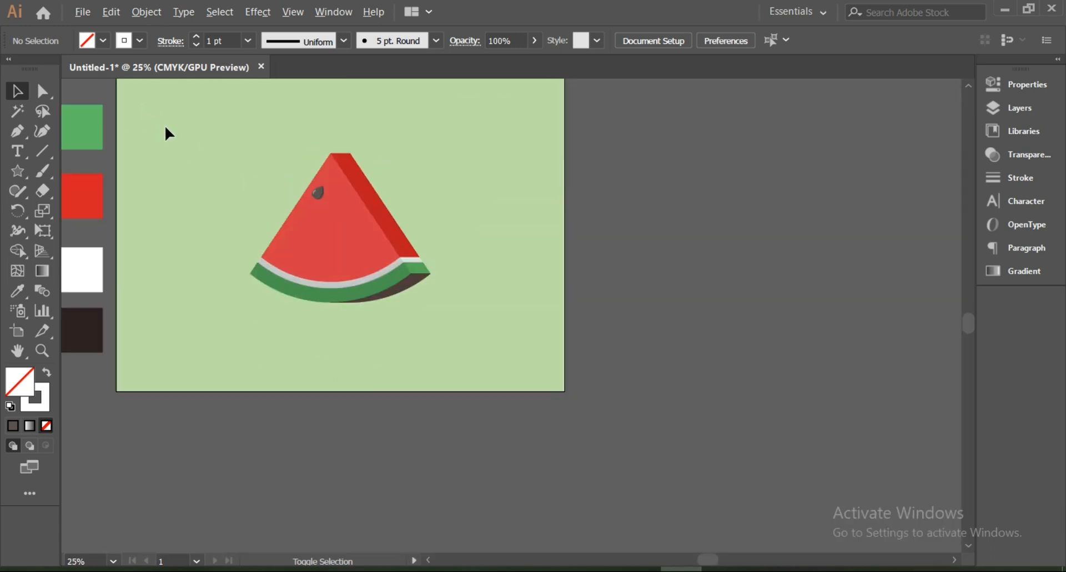
{"action": "left_click_drag", "start_coordinate": [195, 147], "coordinate": [376, 216]}
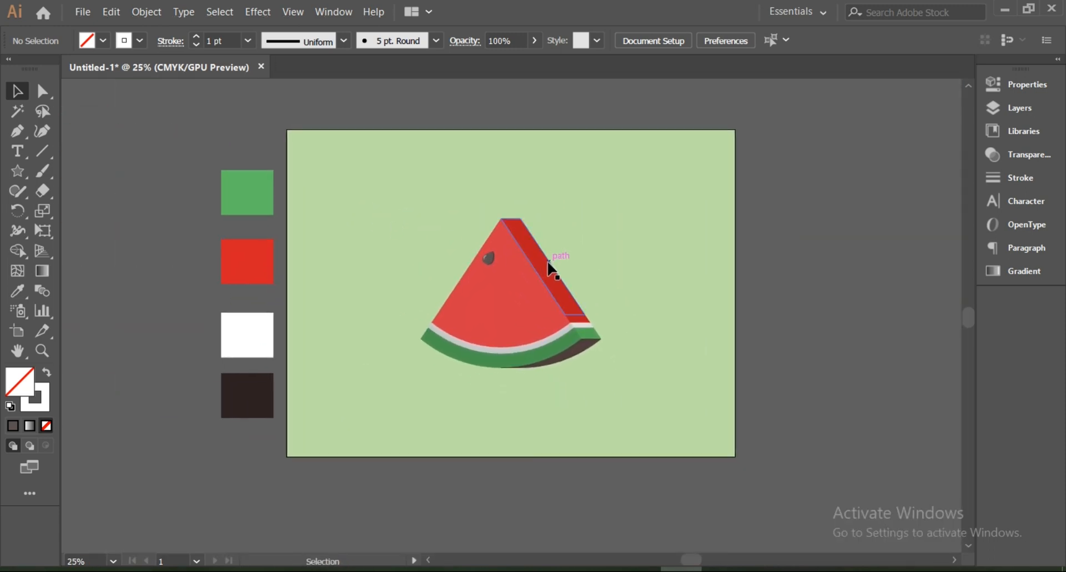
{"action": "scroll", "coordinate": [507, 263], "scroll_direction": "up", "scroll_amount": 2}
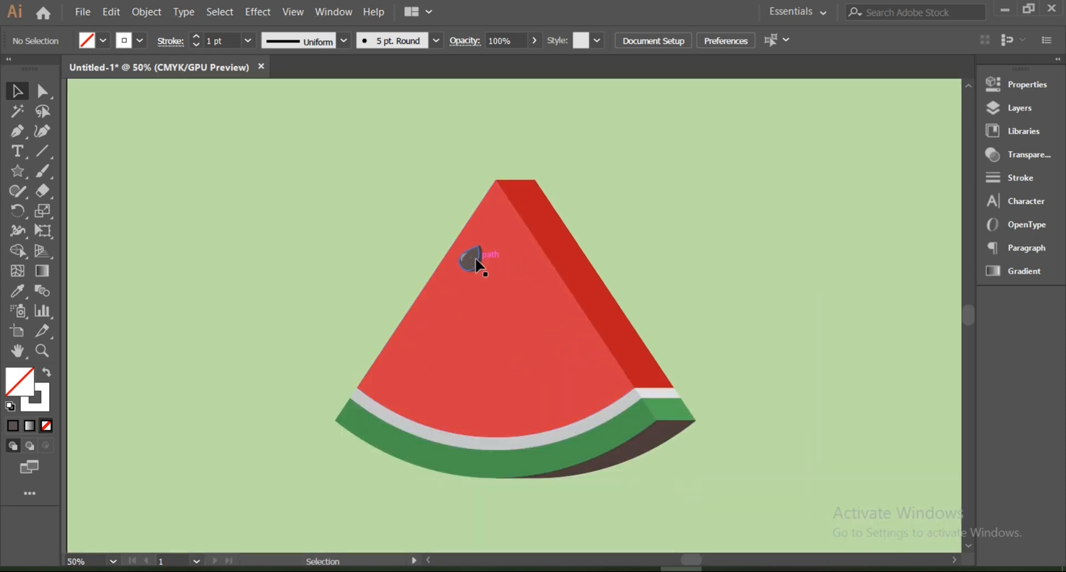
{"action": "left_click", "coordinate": [478, 263]}
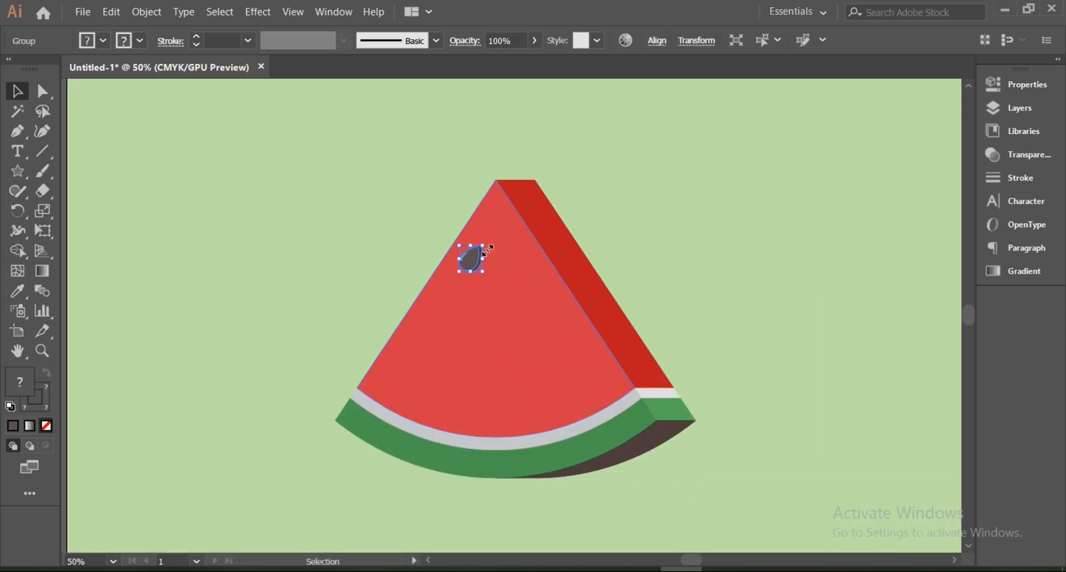
{"action": "left_click_drag", "start_coordinate": [486, 240], "coordinate": [490, 244]}
{"action": "left_click_drag", "start_coordinate": [483, 244], "coordinate": [506, 262]}
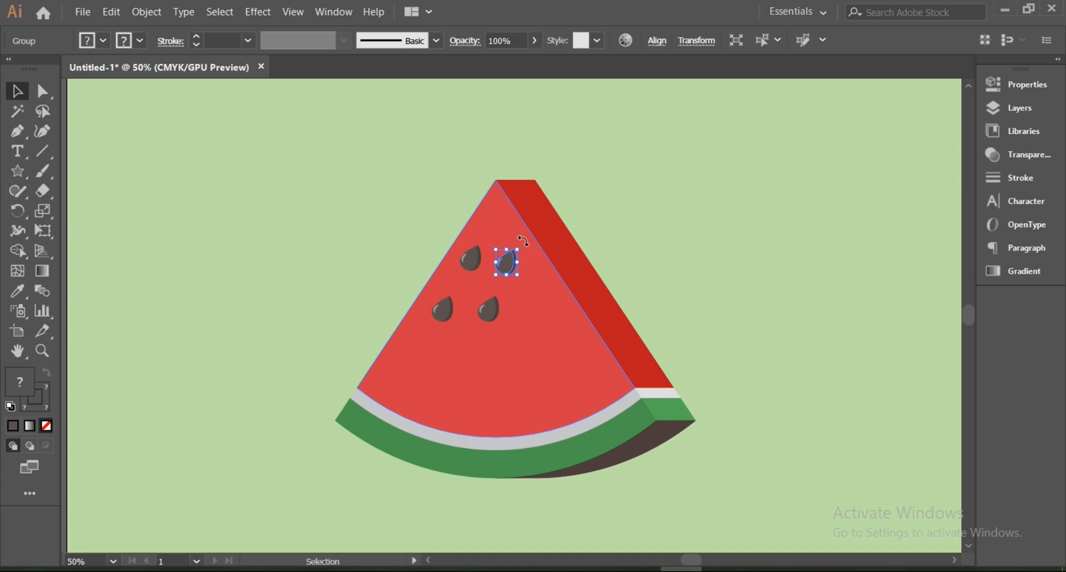
Rotate the second seed of the top row slightly counterclockwise and scatter more seed copies across the lower front face.
{"action": "left_click_drag", "start_coordinate": [523, 239], "coordinate": [513, 231]}
{"action": "left_click_drag", "start_coordinate": [495, 314], "coordinate": [494, 353]}
{"action": "key", "text": "ctrl+z"}
{"action": "left_click", "coordinate": [292, 326]}
{"action": "left_click", "coordinate": [254, 276]}
{"action": "left_click", "coordinate": [838, 313]}
{"action": "left_click", "coordinate": [692, 303]}
{"action": "left_click", "coordinate": [799, 244]}
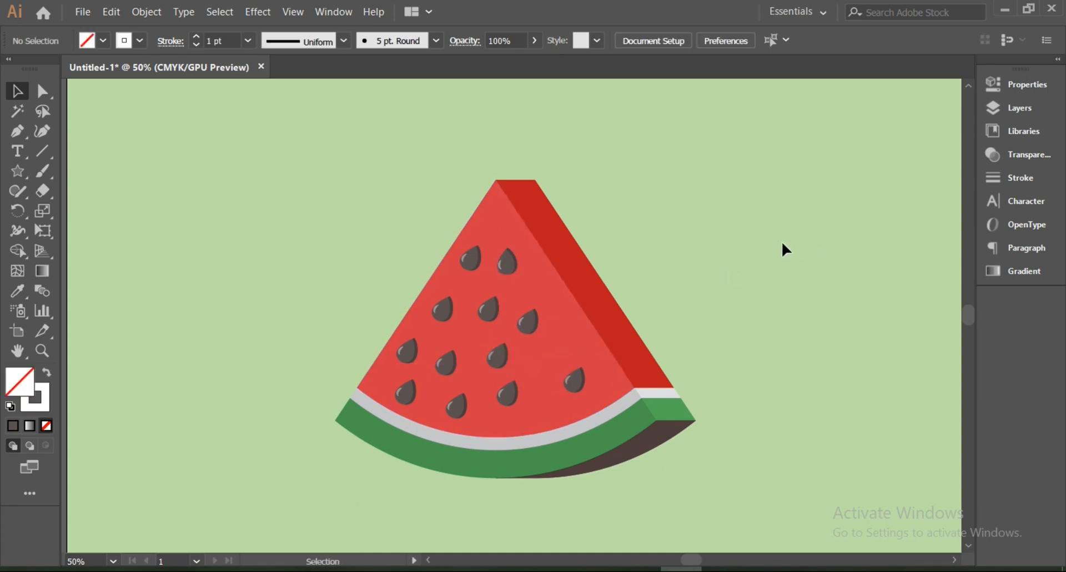
Even out the seed spacing near the face's right edge and bottom, adding one more seed copy on the right.
{"action": "left_click_drag", "start_coordinate": [533, 325], "coordinate": [554, 350]}
{"action": "left_click_drag", "start_coordinate": [518, 395], "coordinate": [529, 401]}
{"action": "left_click", "coordinate": [698, 261]}
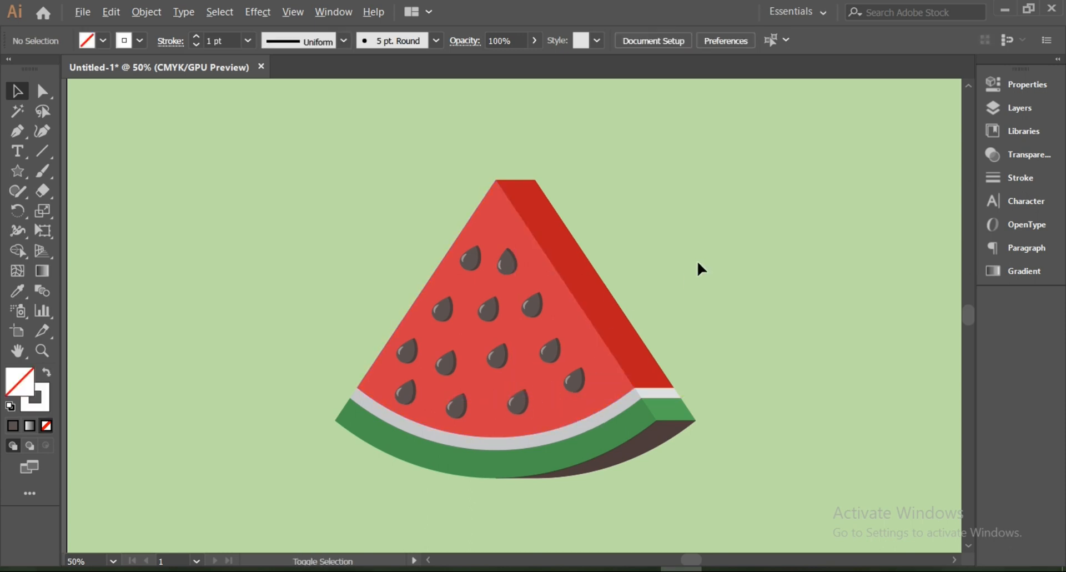
Group the whole watermelon slice together with its seeds.
{"action": "scroll", "coordinate": [698, 261], "scroll_direction": "down", "scroll_amount": 2}
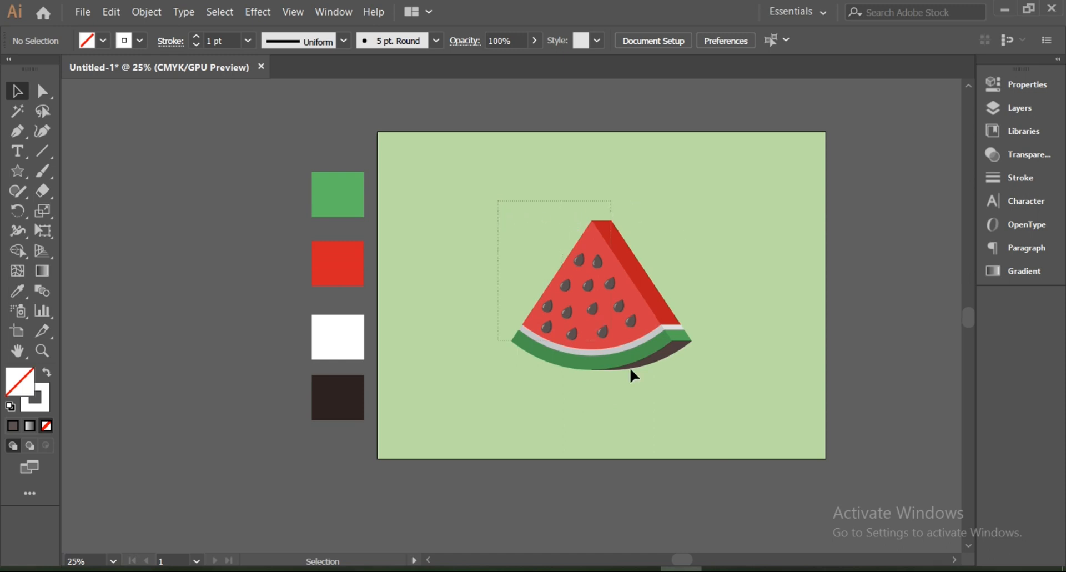
{"action": "left_click_drag", "start_coordinate": [633, 376], "coordinate": [698, 395]}
{"action": "key", "text": "ctrl+g"}
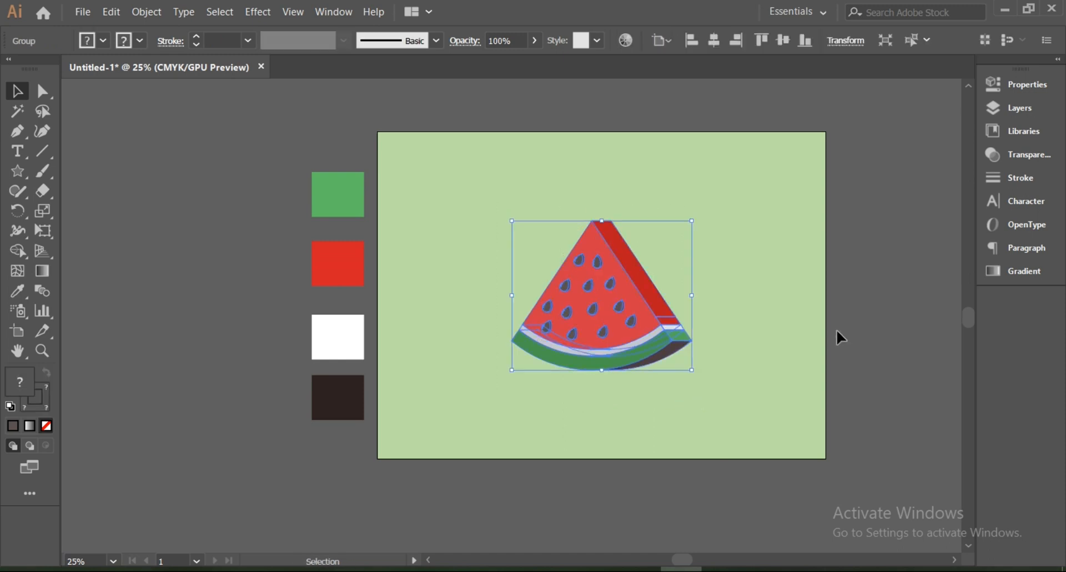
{"action": "left_click", "coordinate": [788, 274]}
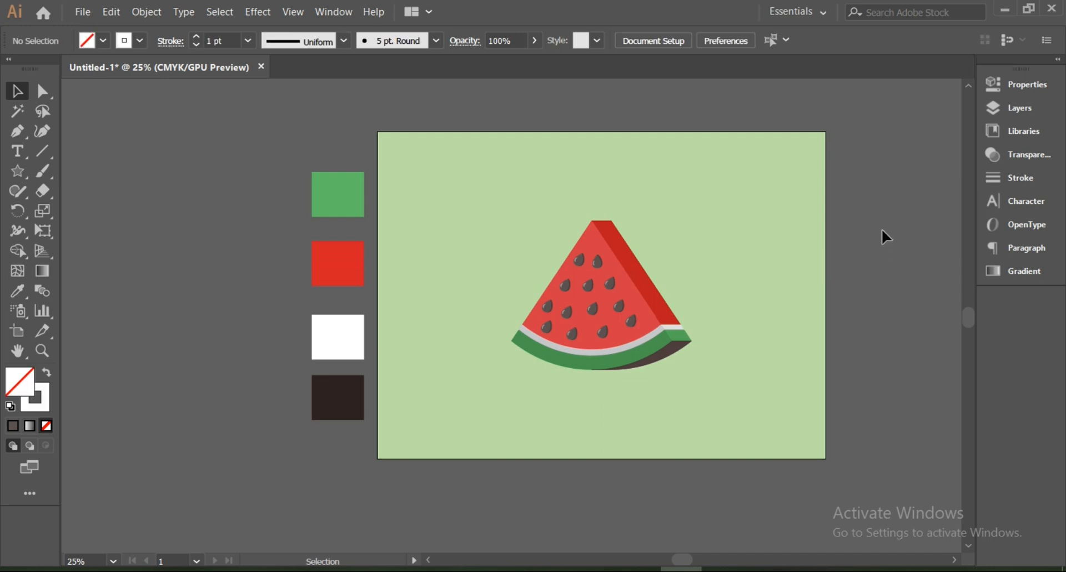
{"action": "scroll", "coordinate": [879, 222], "scroll_direction": "up", "scroll_amount": 1}
{"action": "scroll", "coordinate": [886, 192], "scroll_direction": "down", "scroll_amount": 1}
{"action": "scroll", "coordinate": [886, 192], "scroll_direction": "up", "scroll_amount": 1}
{"action": "scroll", "coordinate": [885, 203], "scroll_direction": "down", "scroll_amount": 1}
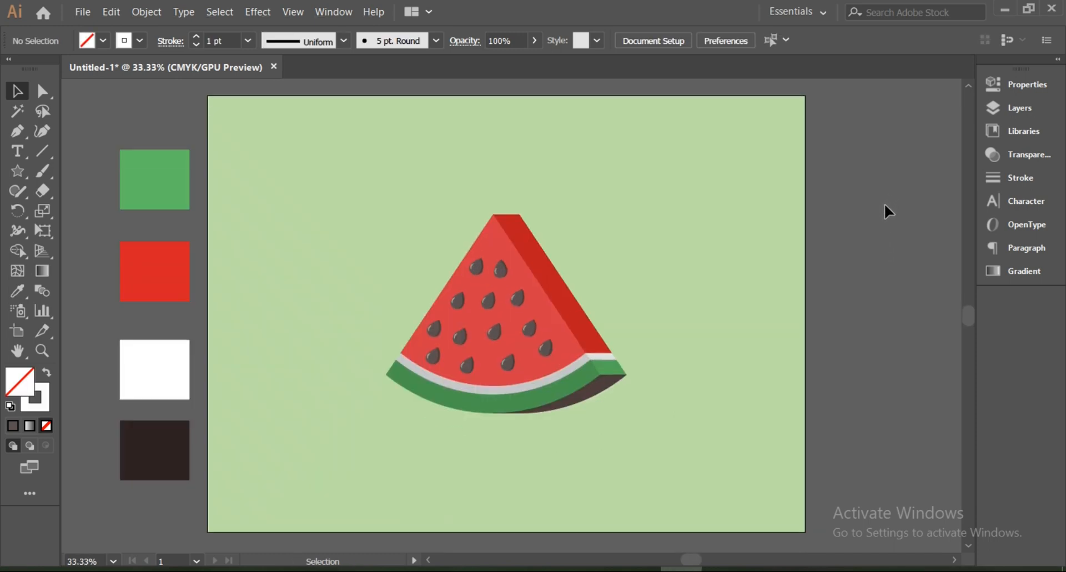